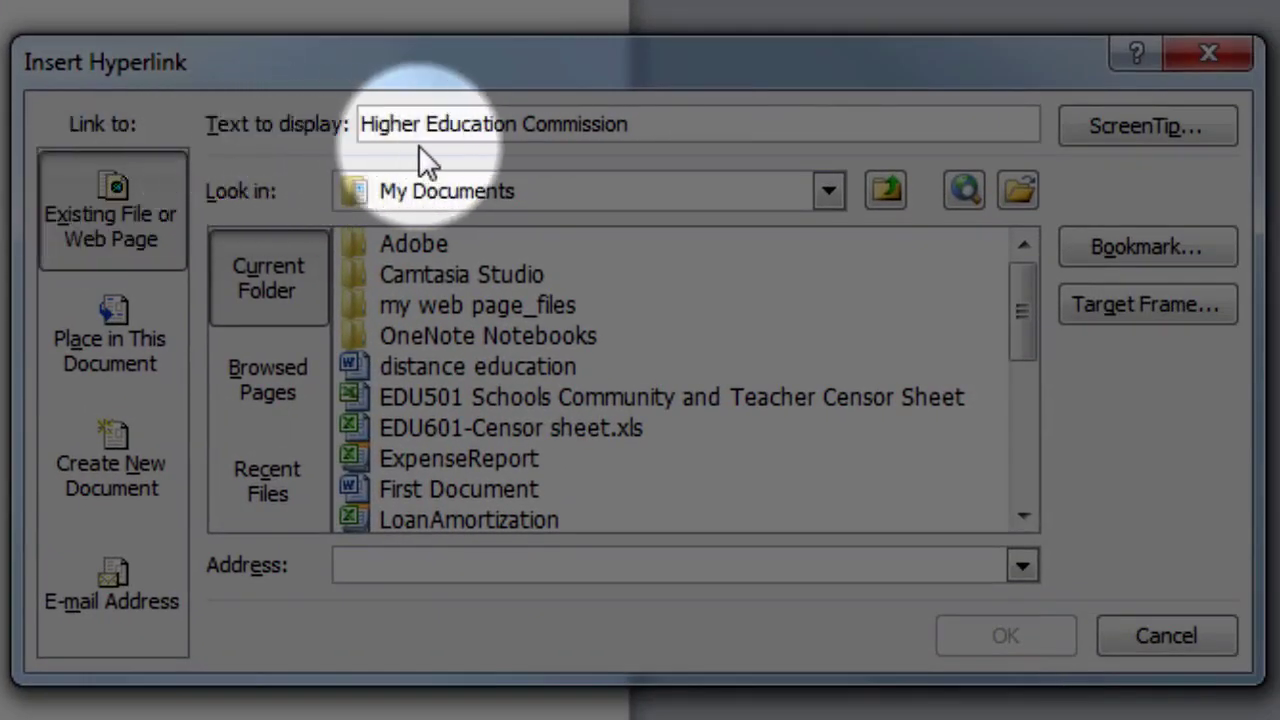
left_click_drag(459, 145, 390, 140)
type("HEC")
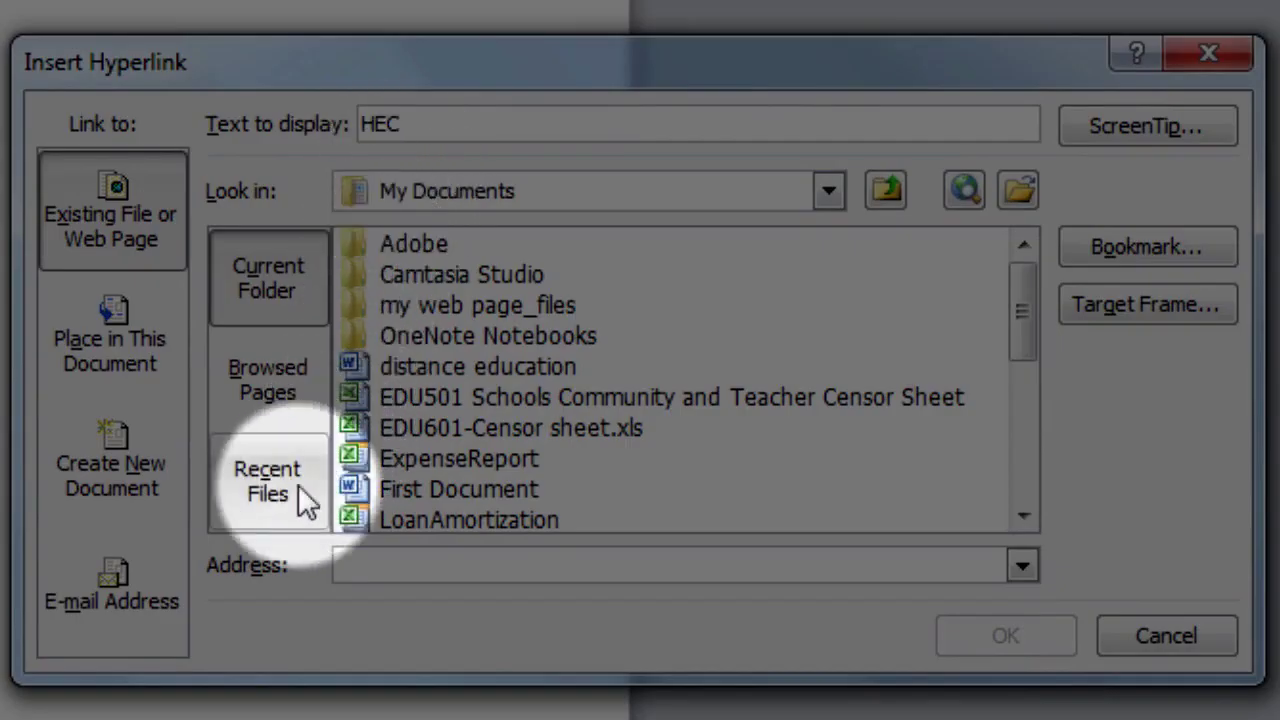
left_click(350, 568)
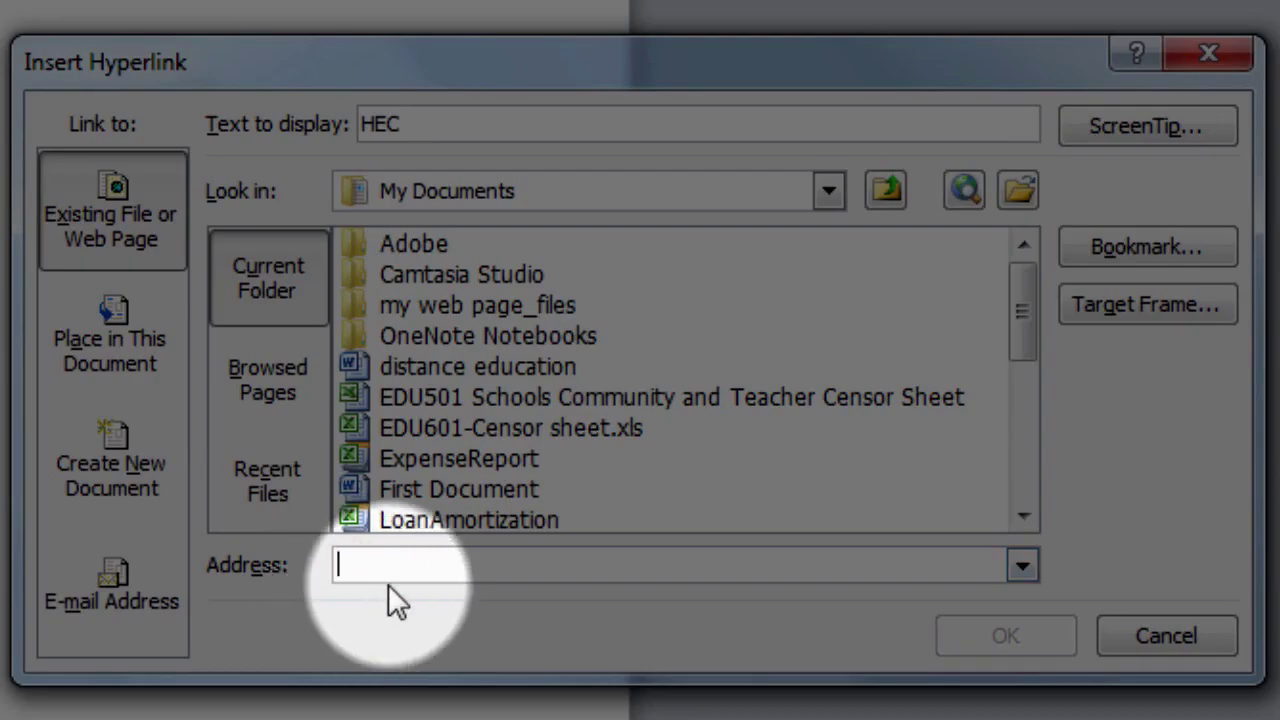
type("www")
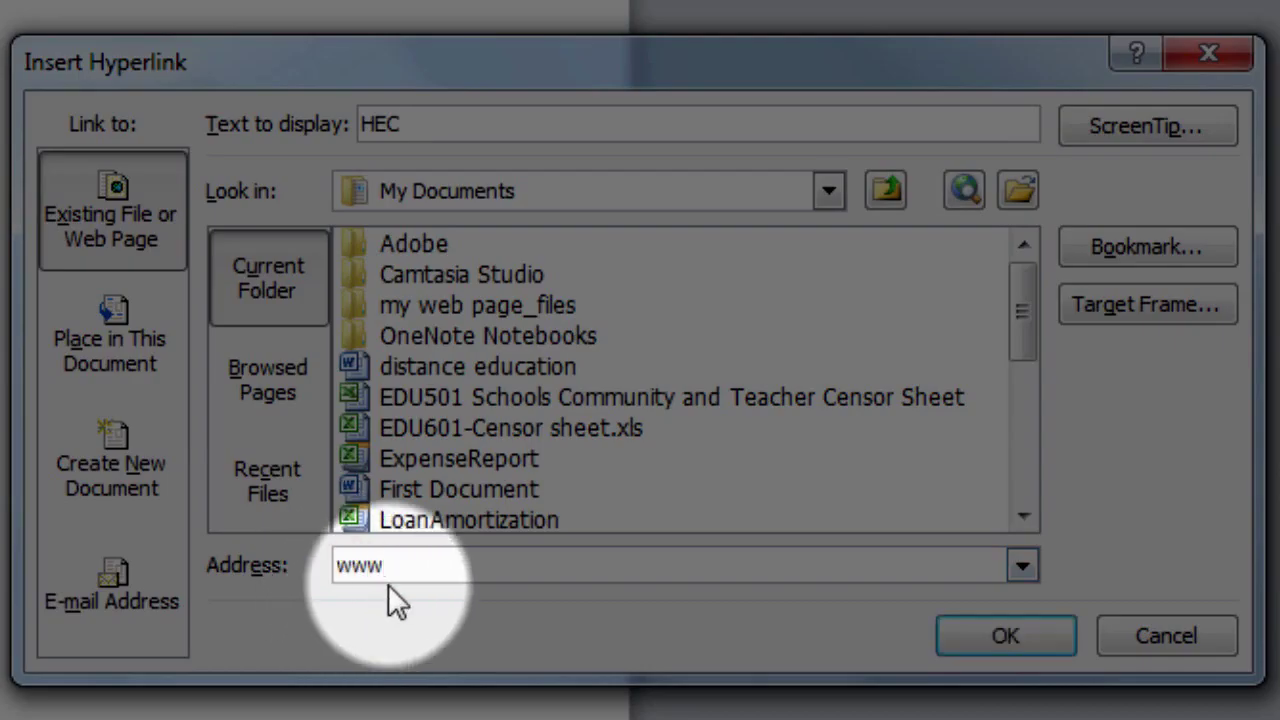
type(".hec.gov.pk")
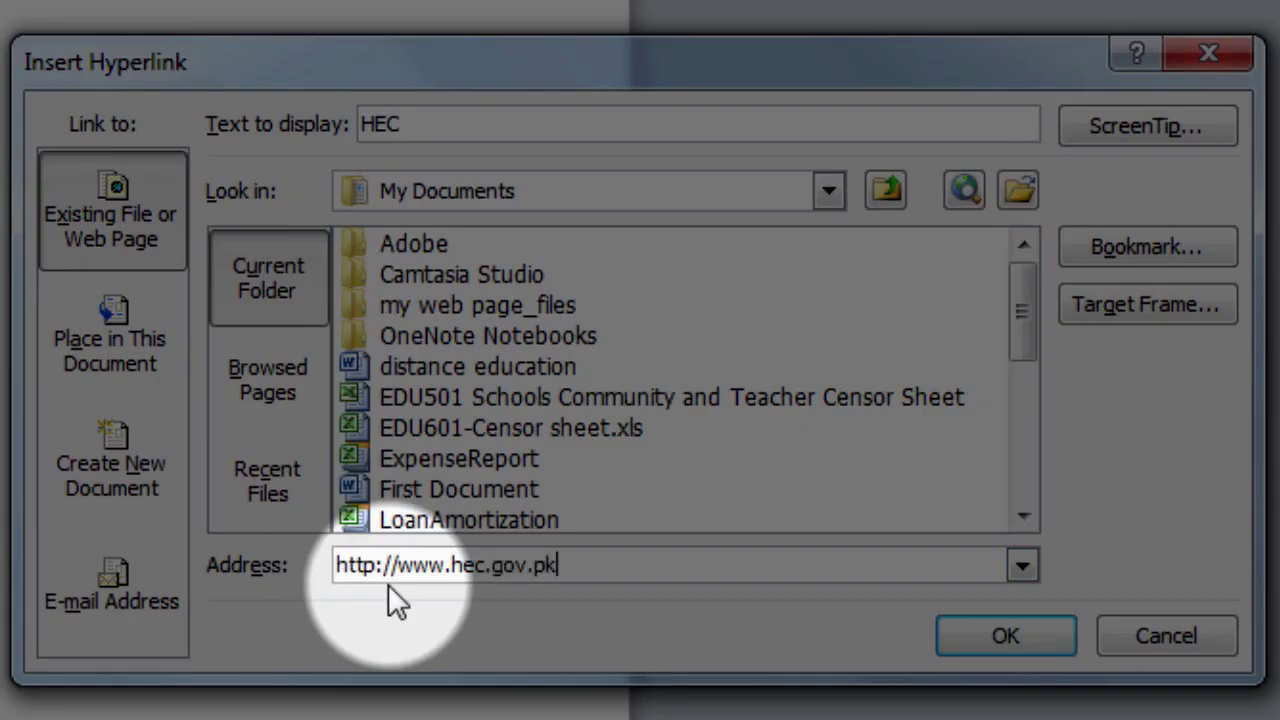
left_click(1017, 648)
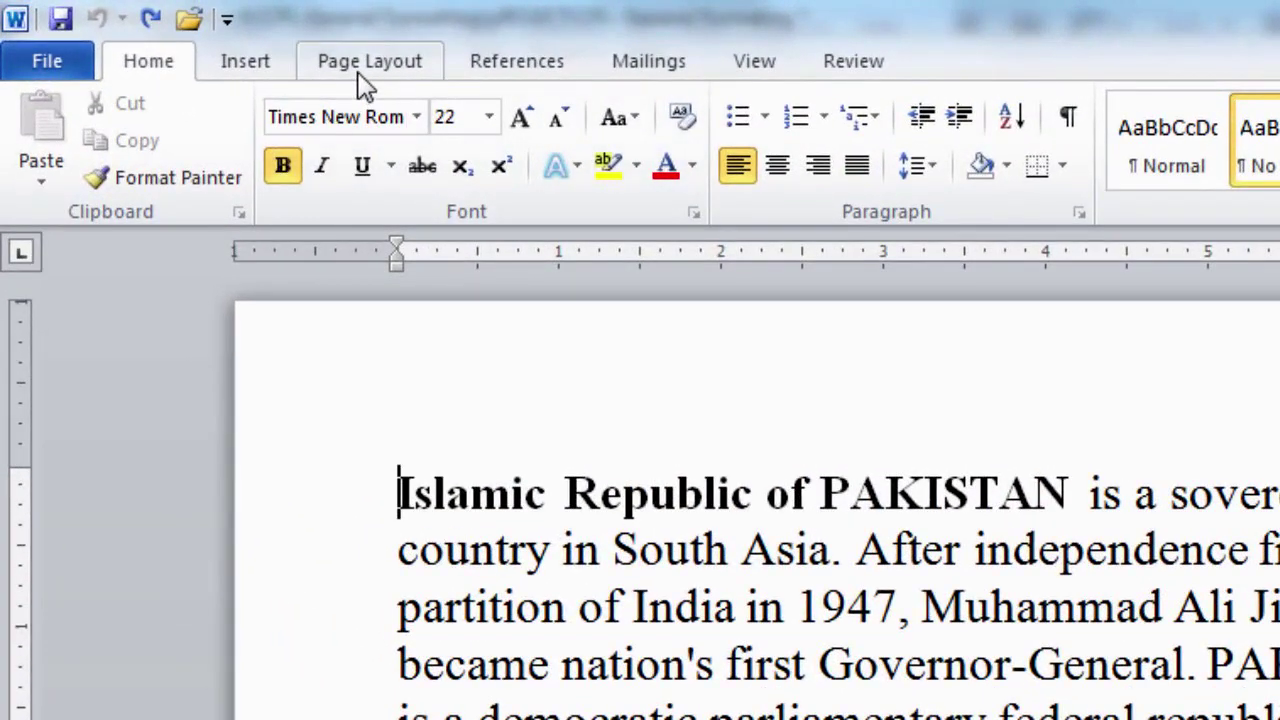
Step: Open Page Borders under Page Layout to bring up the Borders and Shading dialog
left_click(358, 75)
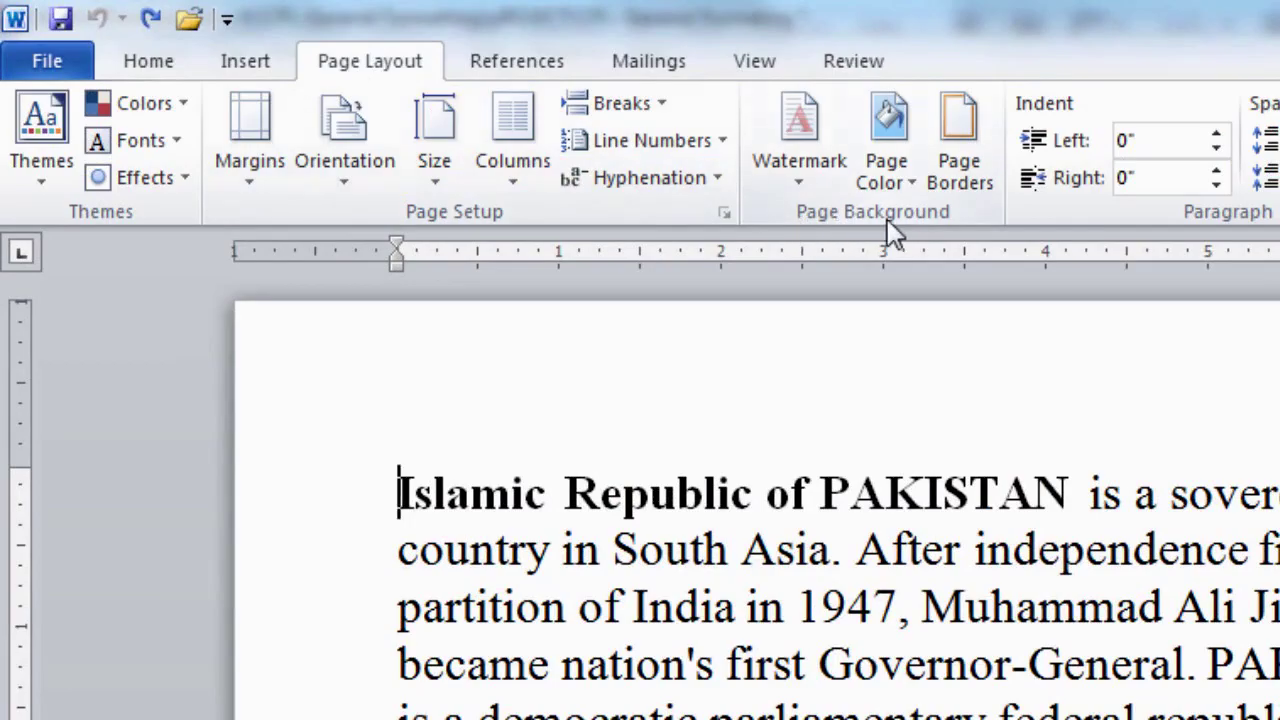
left_click(958, 176)
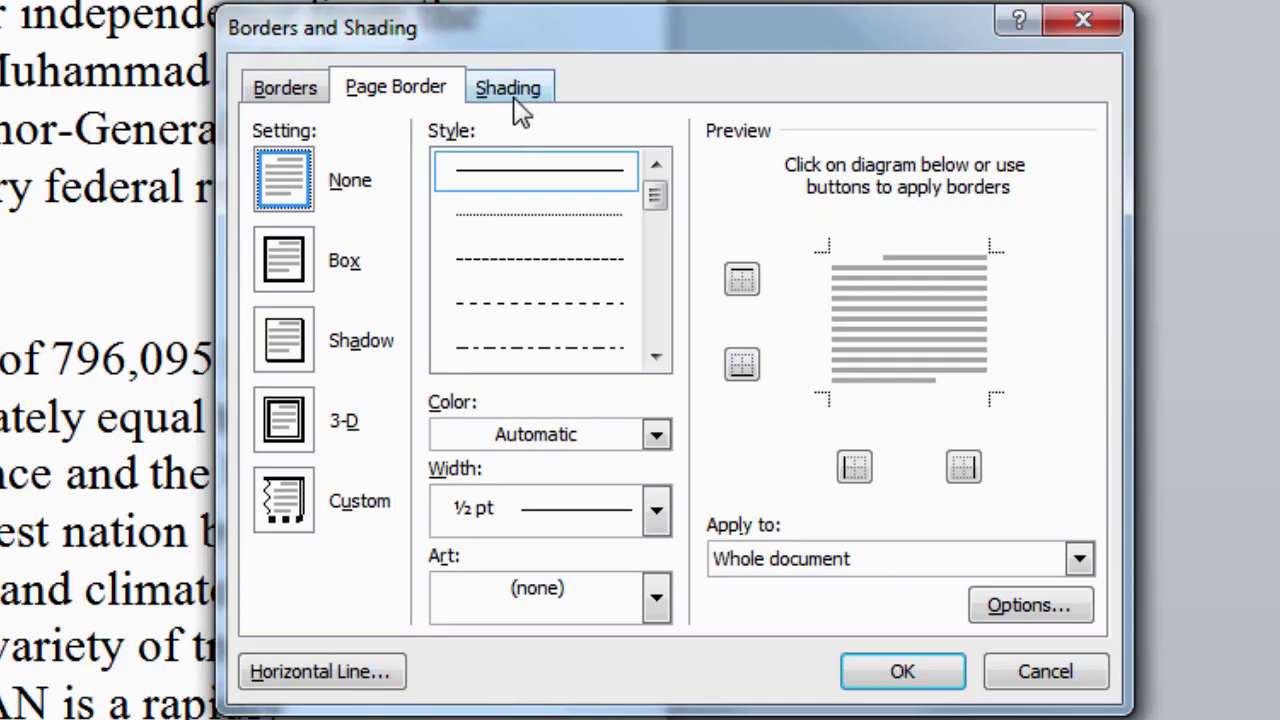
Step: Browse the Borders, Page Border and Shading options, then go back to Borders
left_click(290, 92)
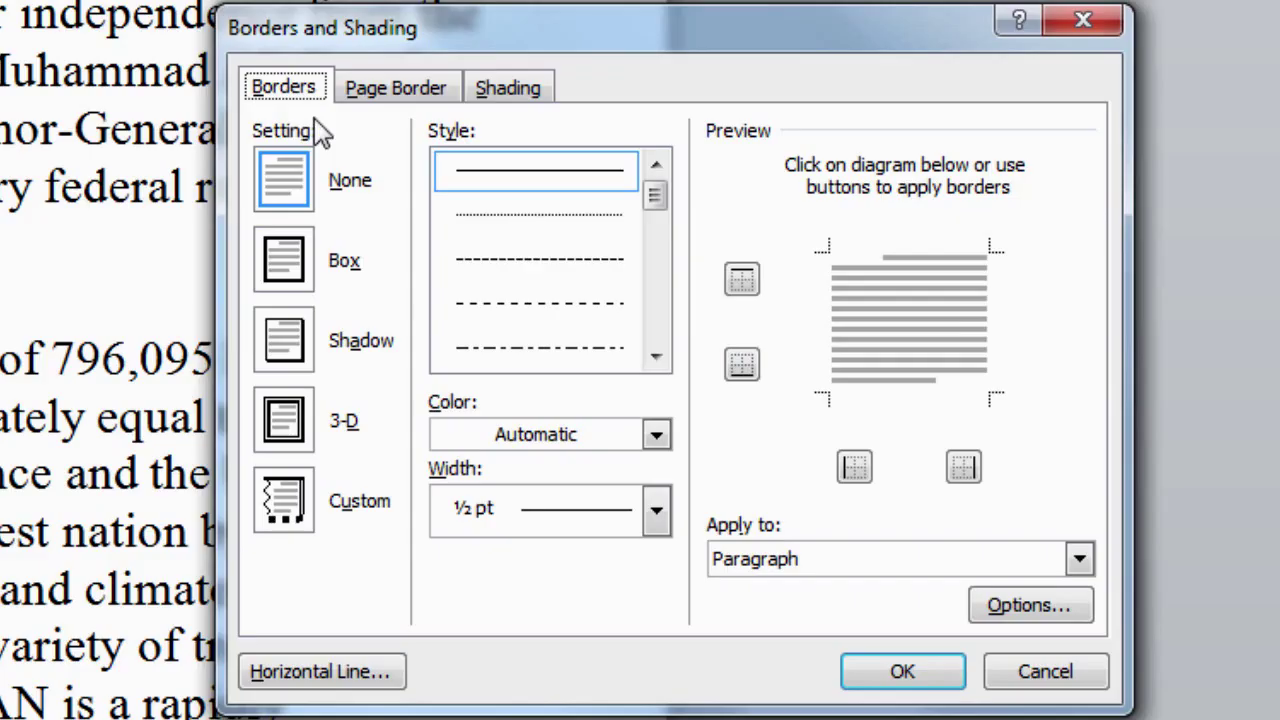
left_click(382, 99)
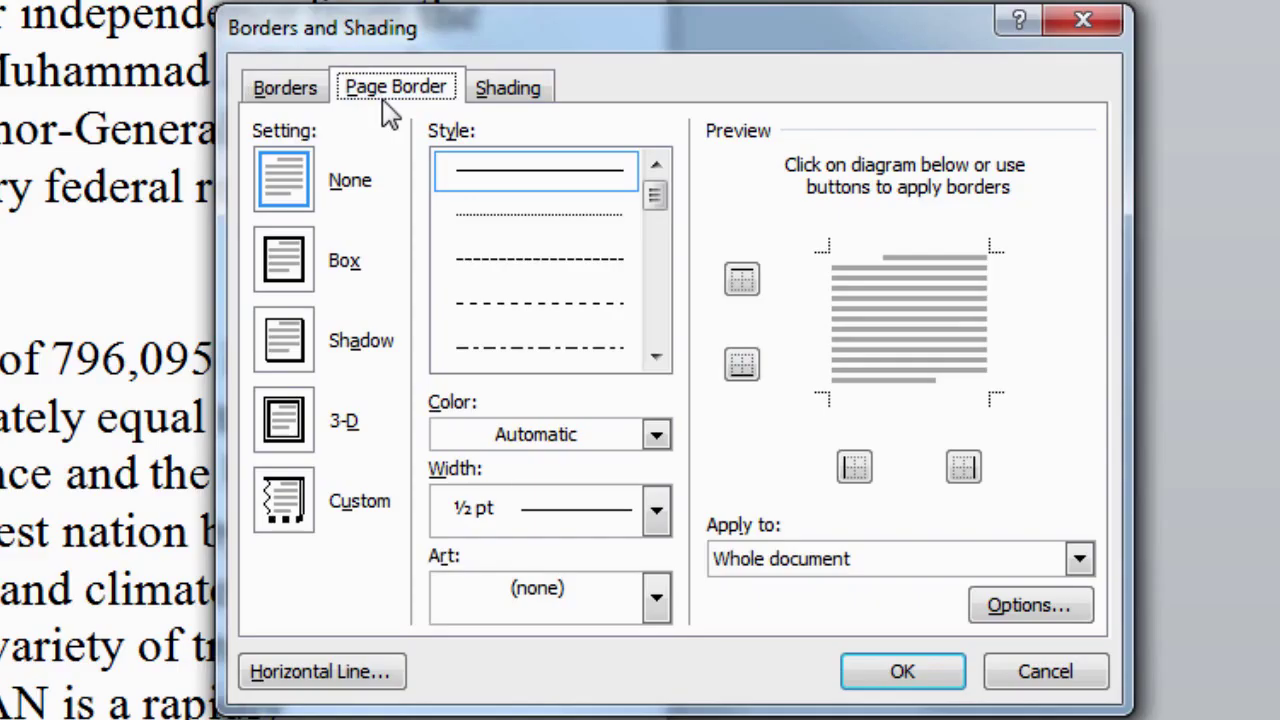
left_click(505, 98)
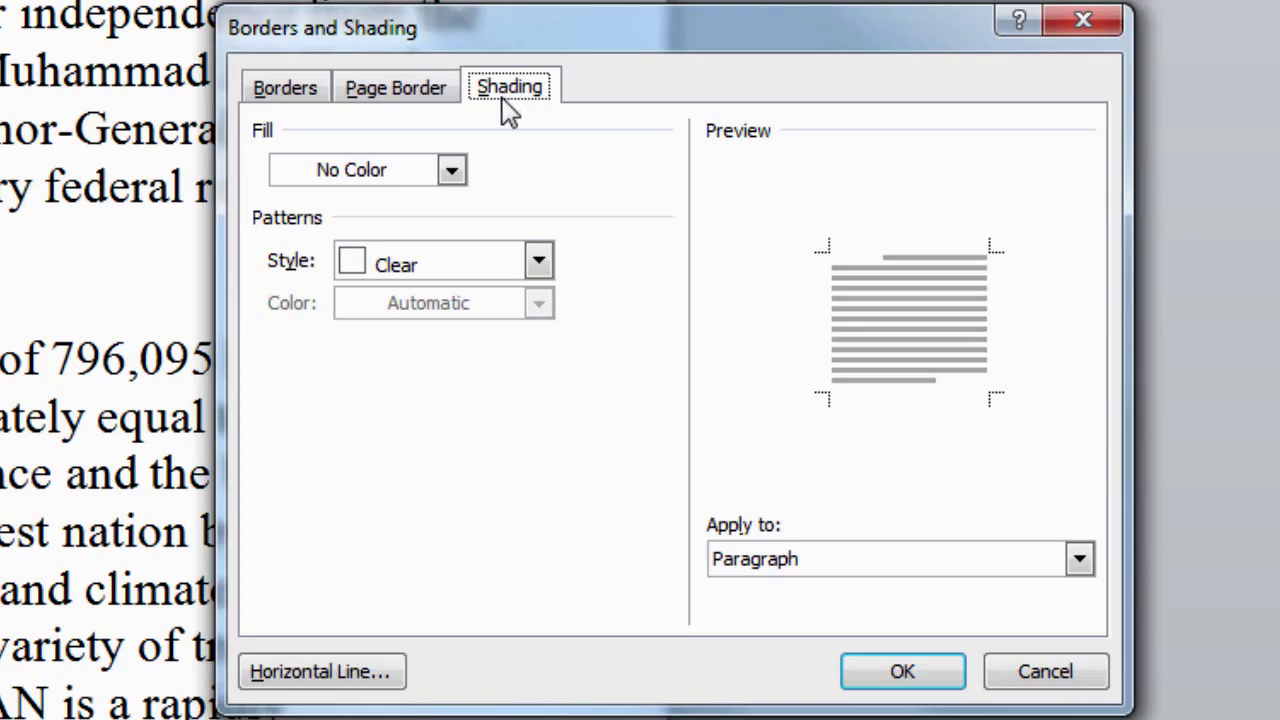
left_click(316, 110)
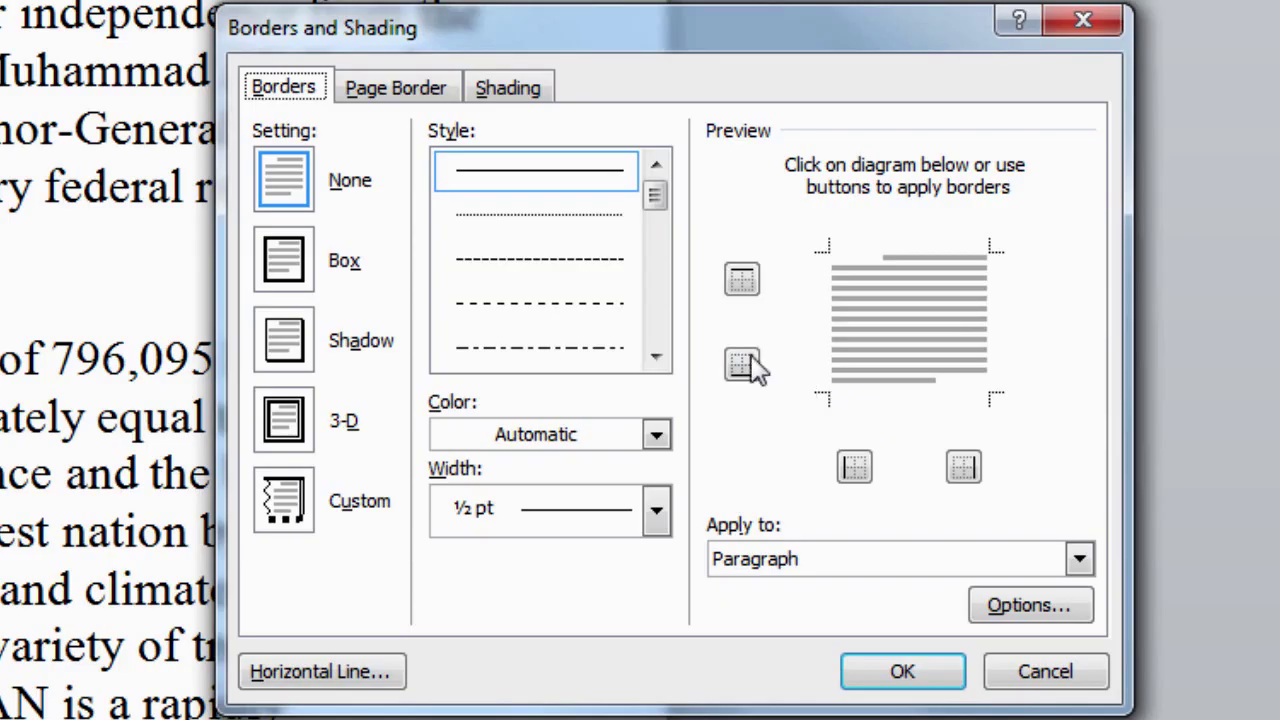
Step: Try the Box, 3-D and Custom border settings before settling on Shadow
left_click(296, 276)
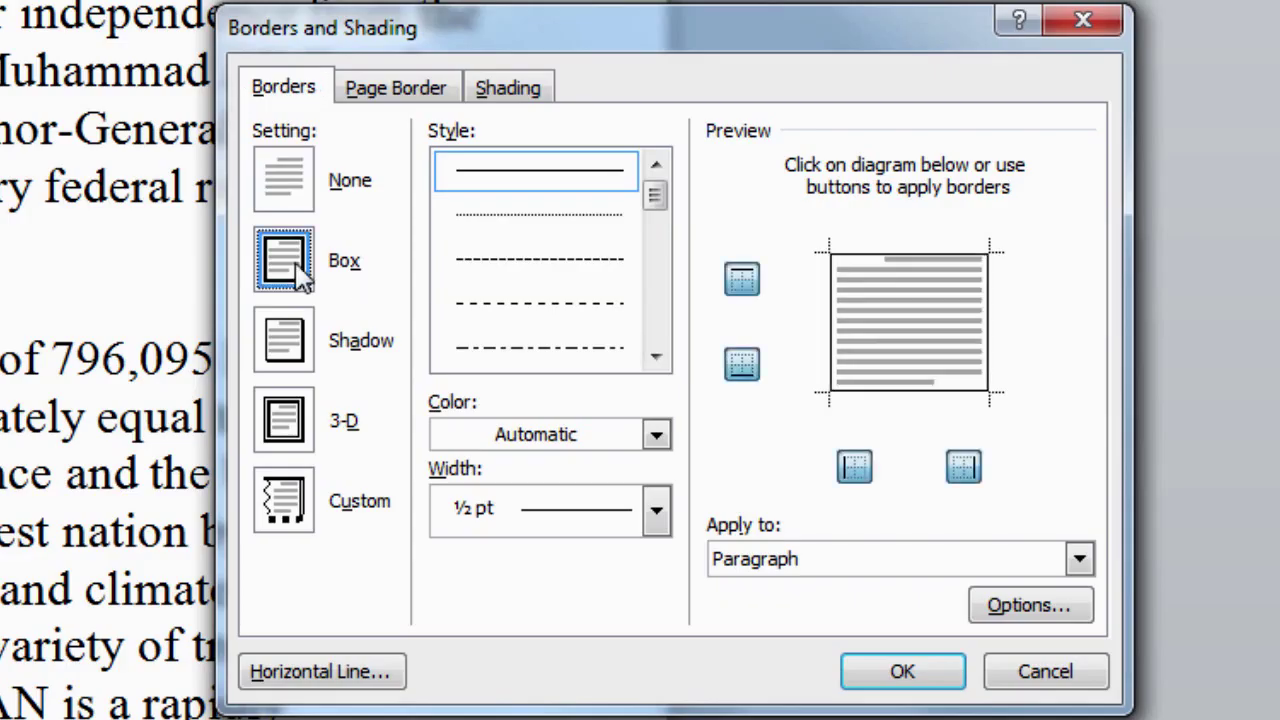
left_click(298, 360)
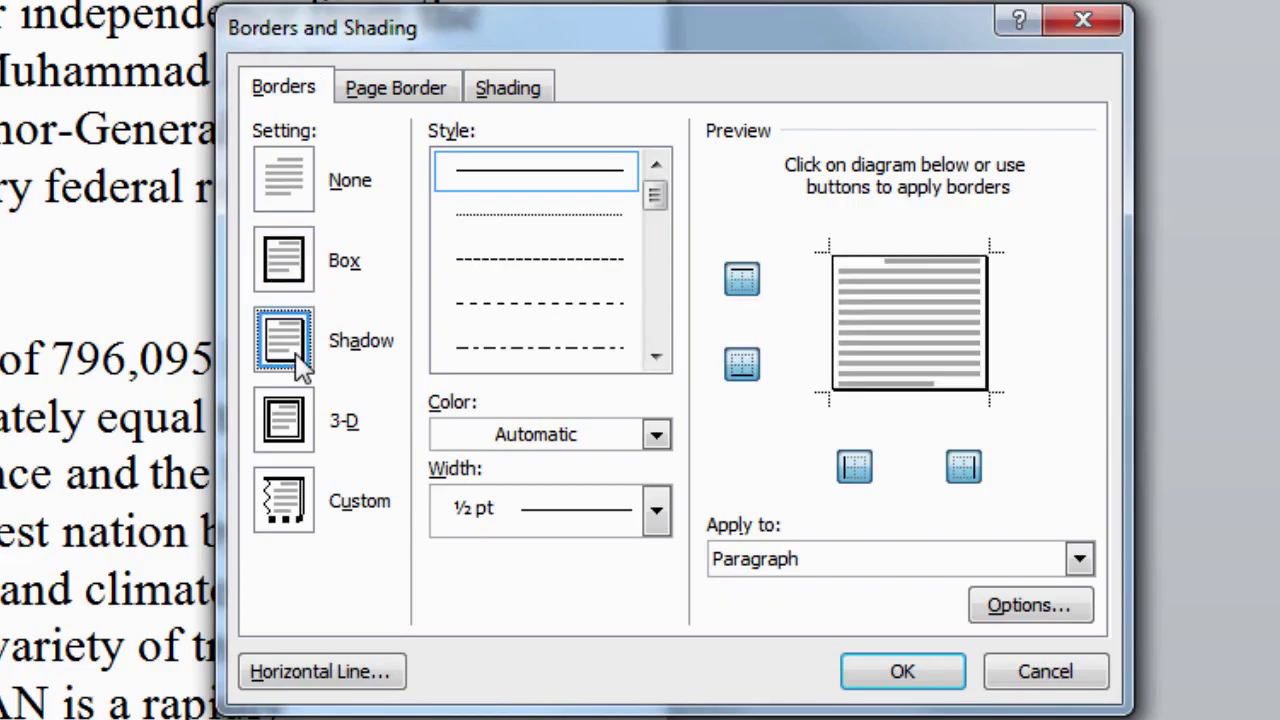
left_click(298, 440)
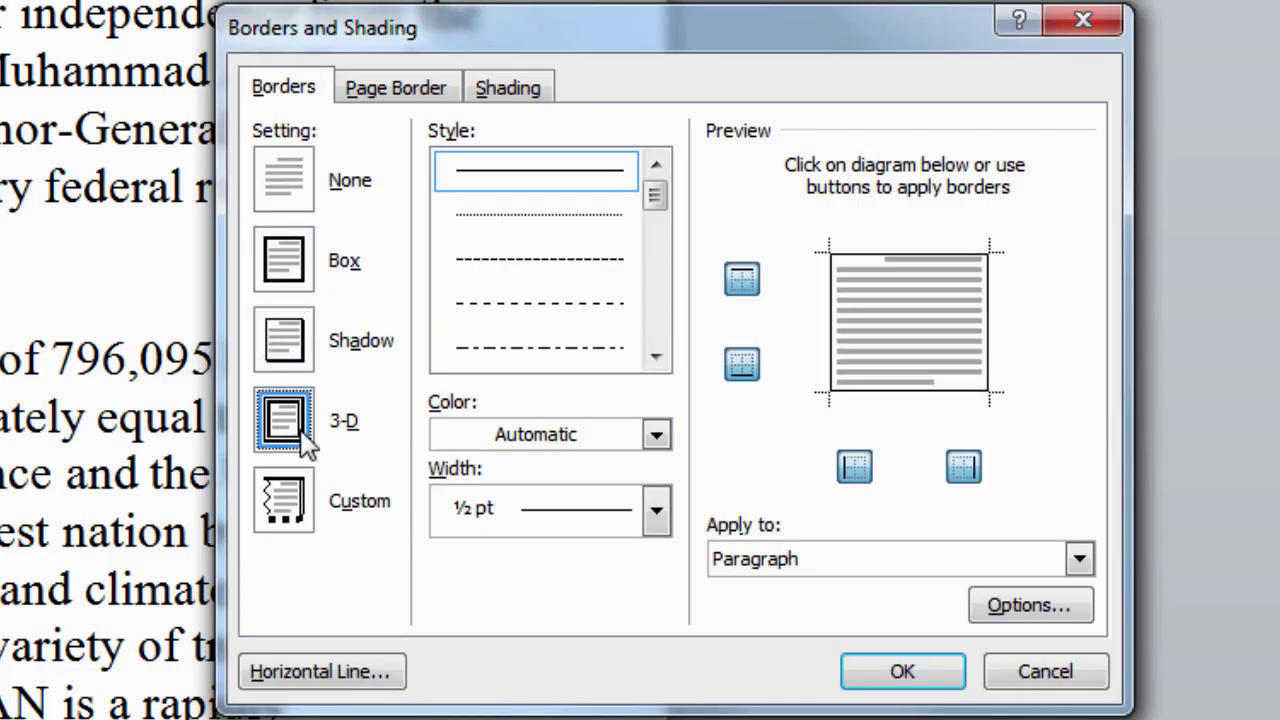
left_click(293, 500)
left_click(292, 440)
left_click(291, 362)
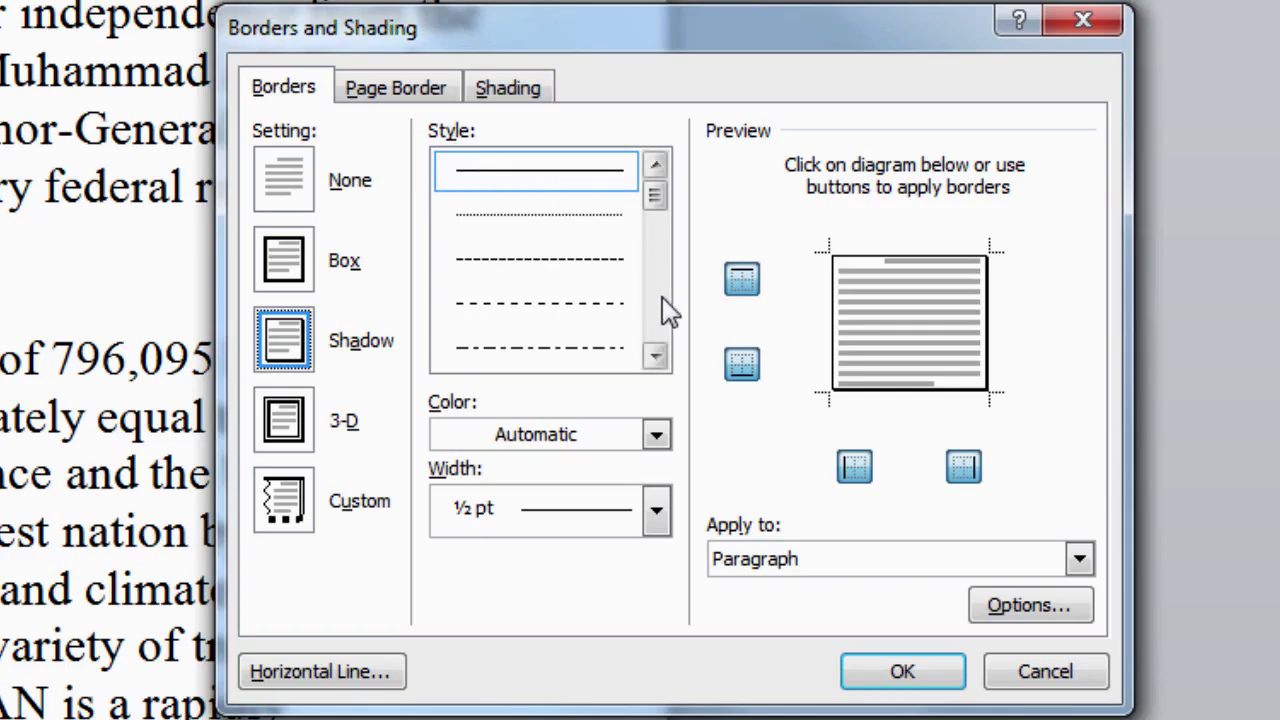
Step: Scroll the Style list and pick the solid line for the border
left_click(656, 356)
left_click(656, 356)
left_click(656, 356)
left_click(656, 356)
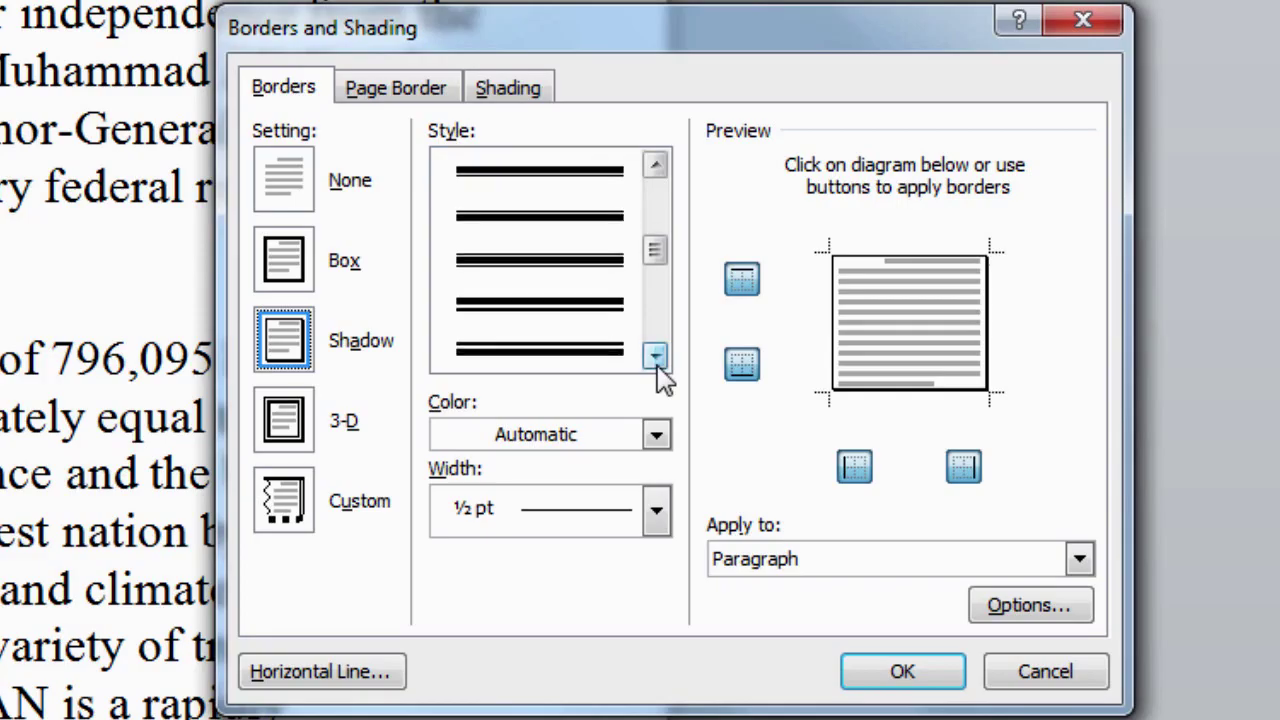
left_click_drag(654, 252, 656, 198)
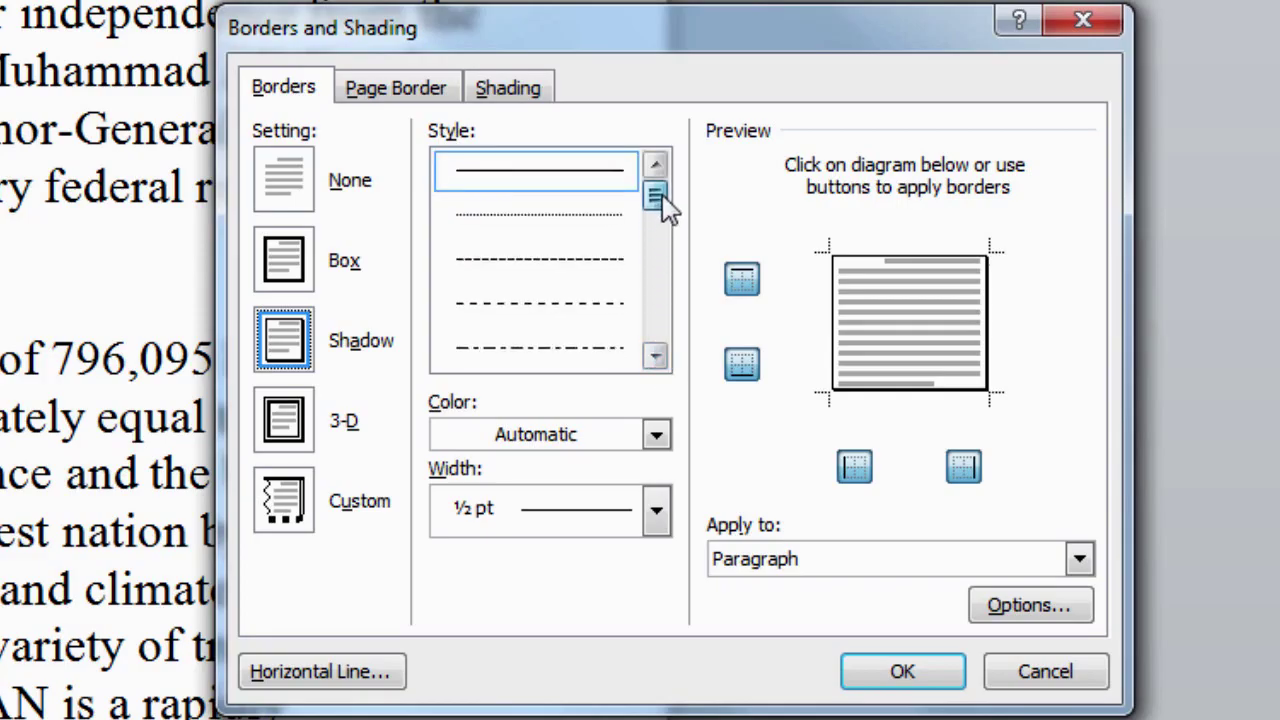
left_click(588, 185)
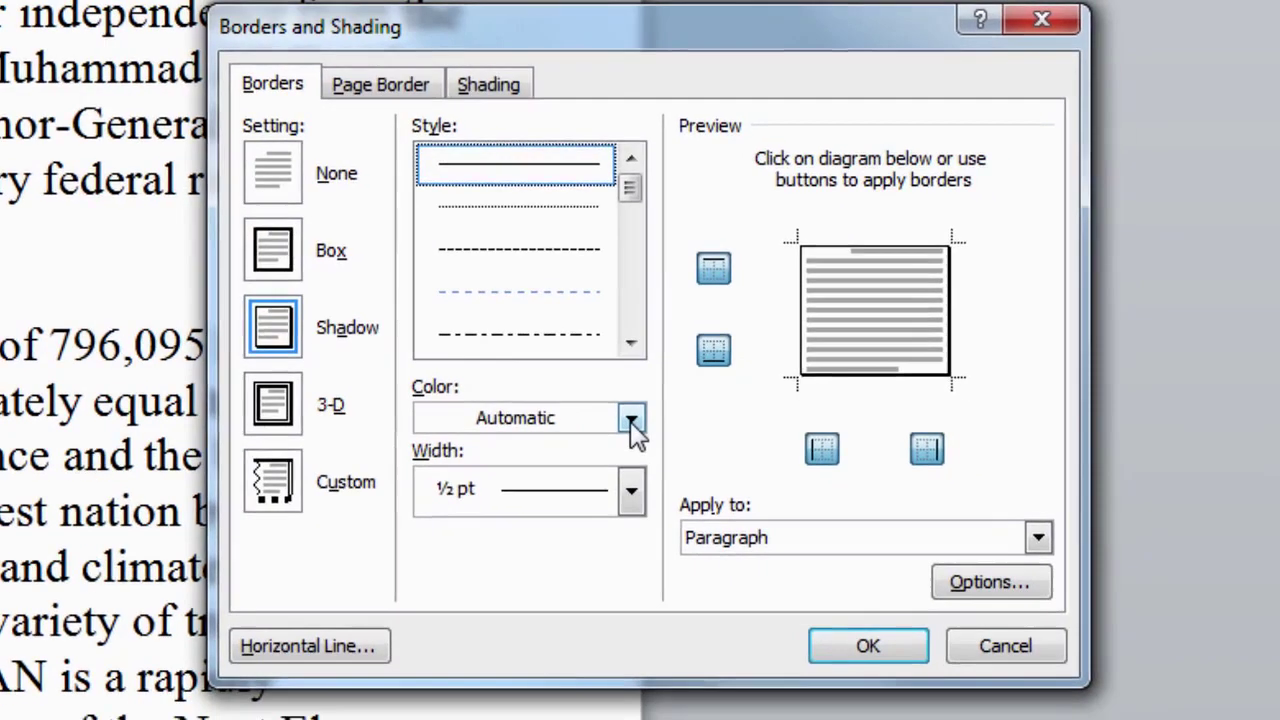
Step: Make the shadow border blue and 3 pt wide, and apply it to the paragraph
left_click(655, 437)
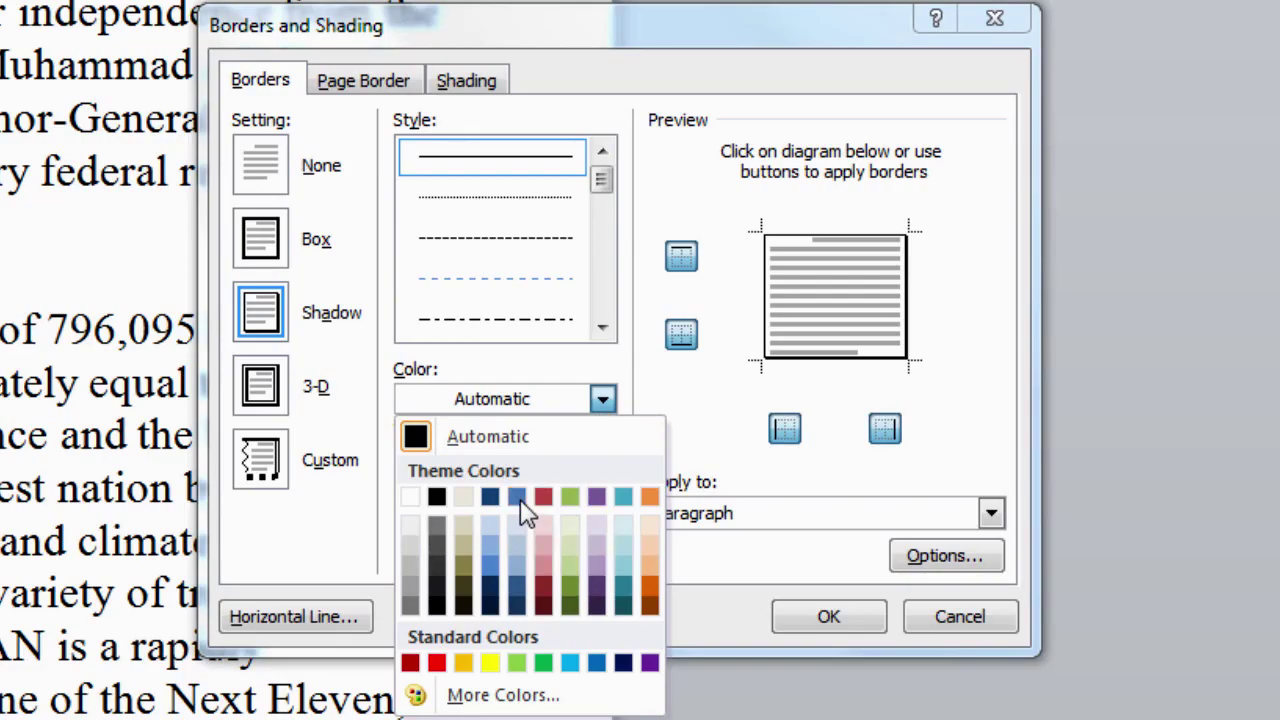
left_click(490, 567)
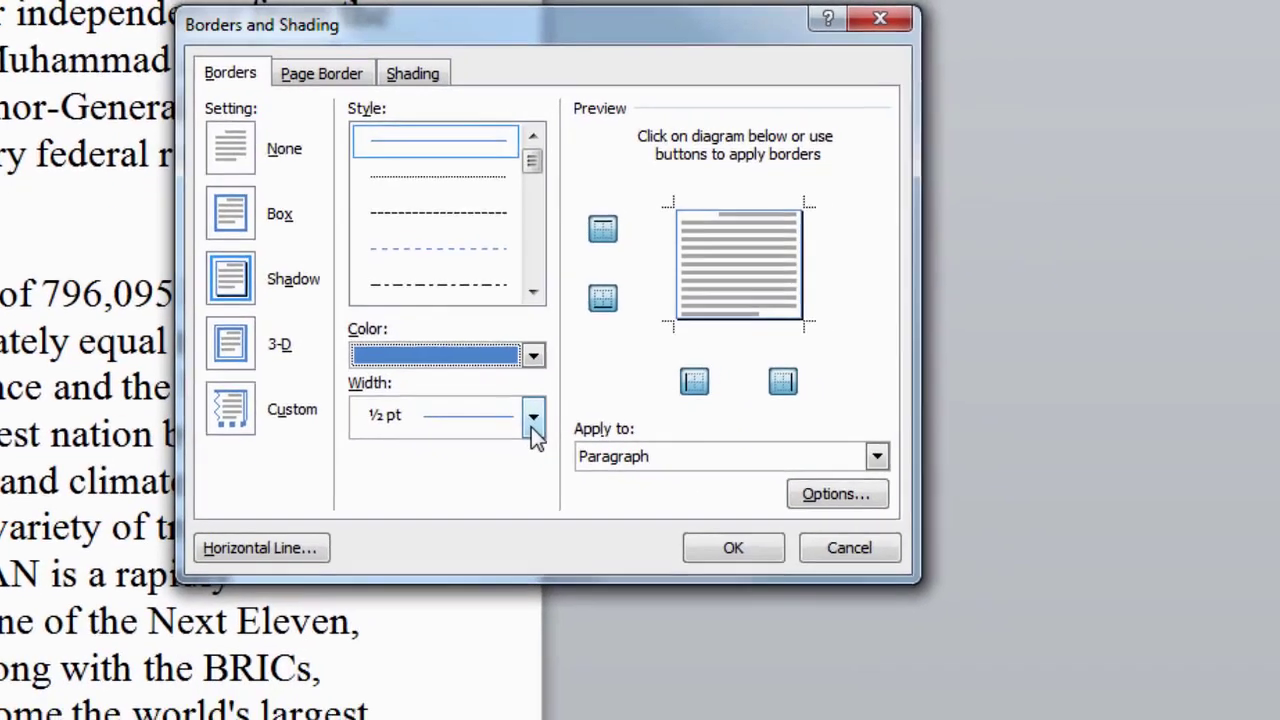
left_click(602, 476)
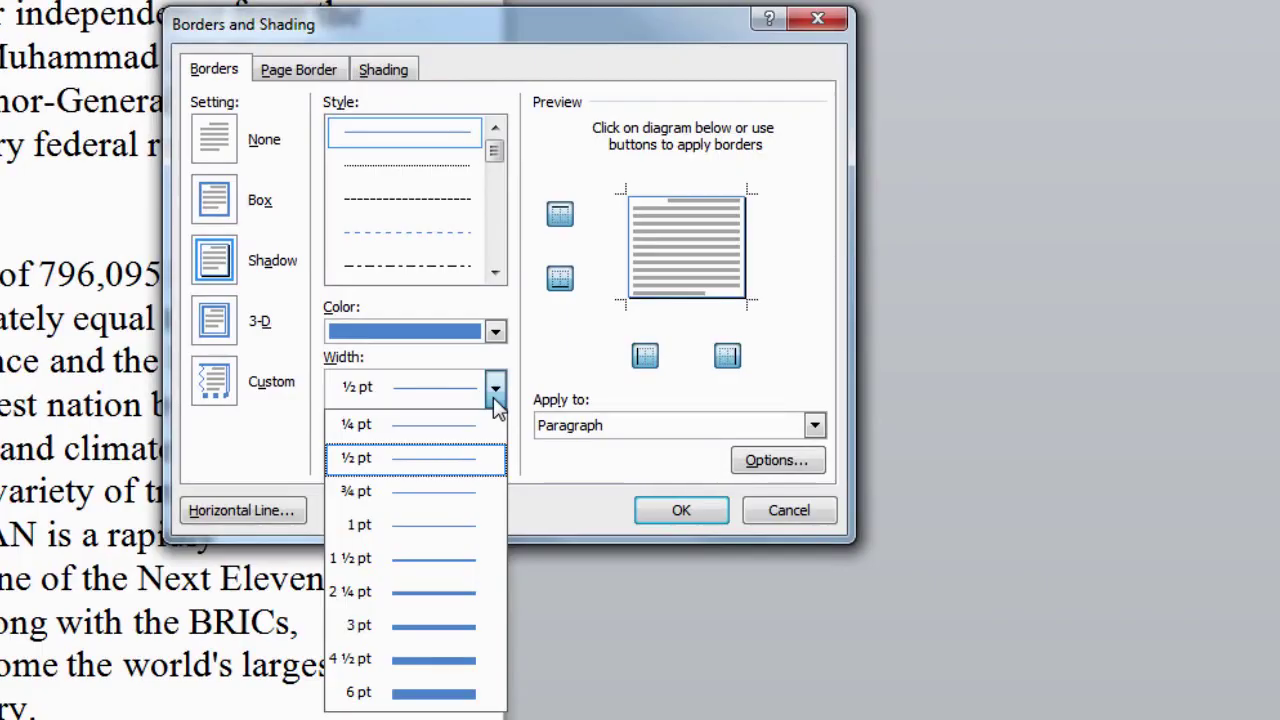
key("Up")
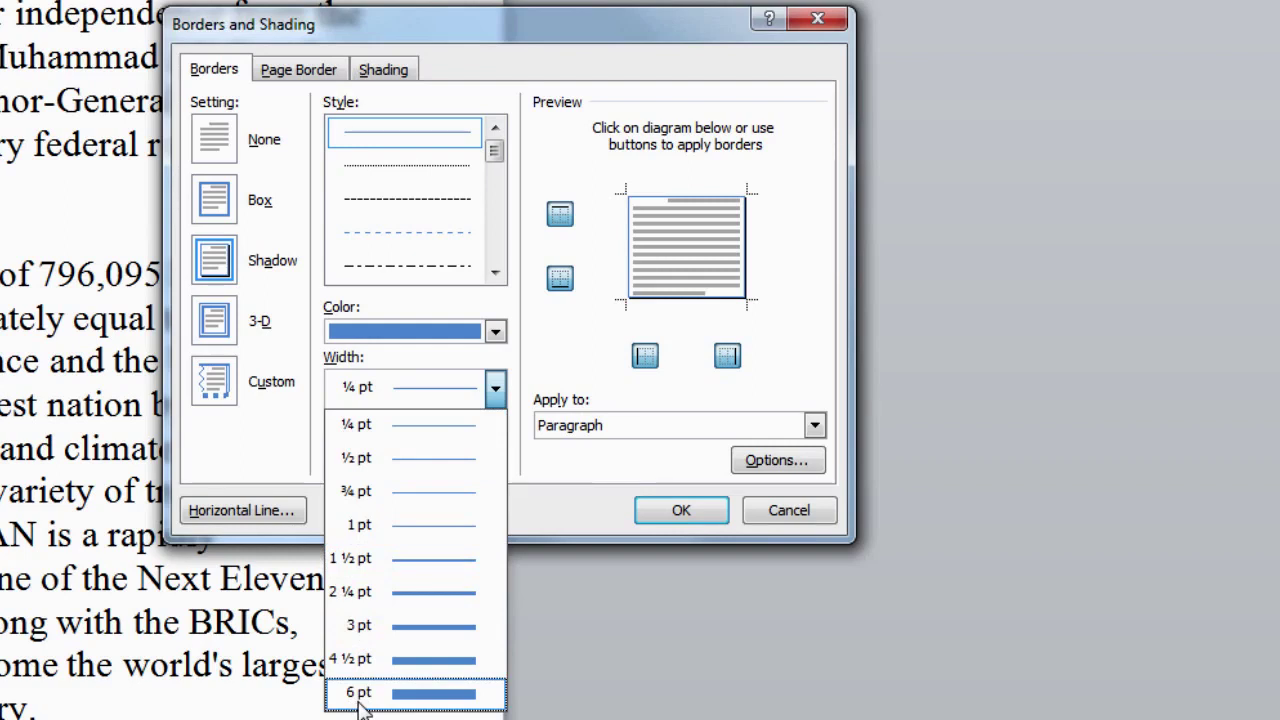
left_click(362, 626)
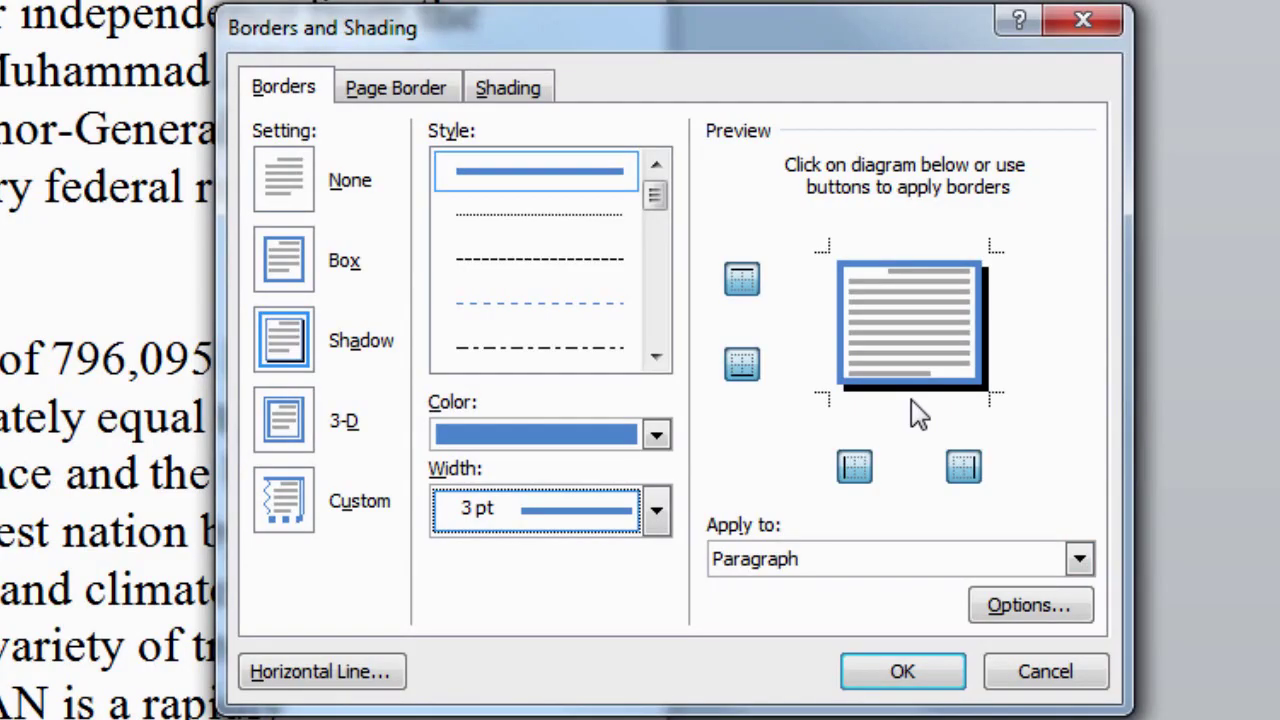
left_click(903, 672)
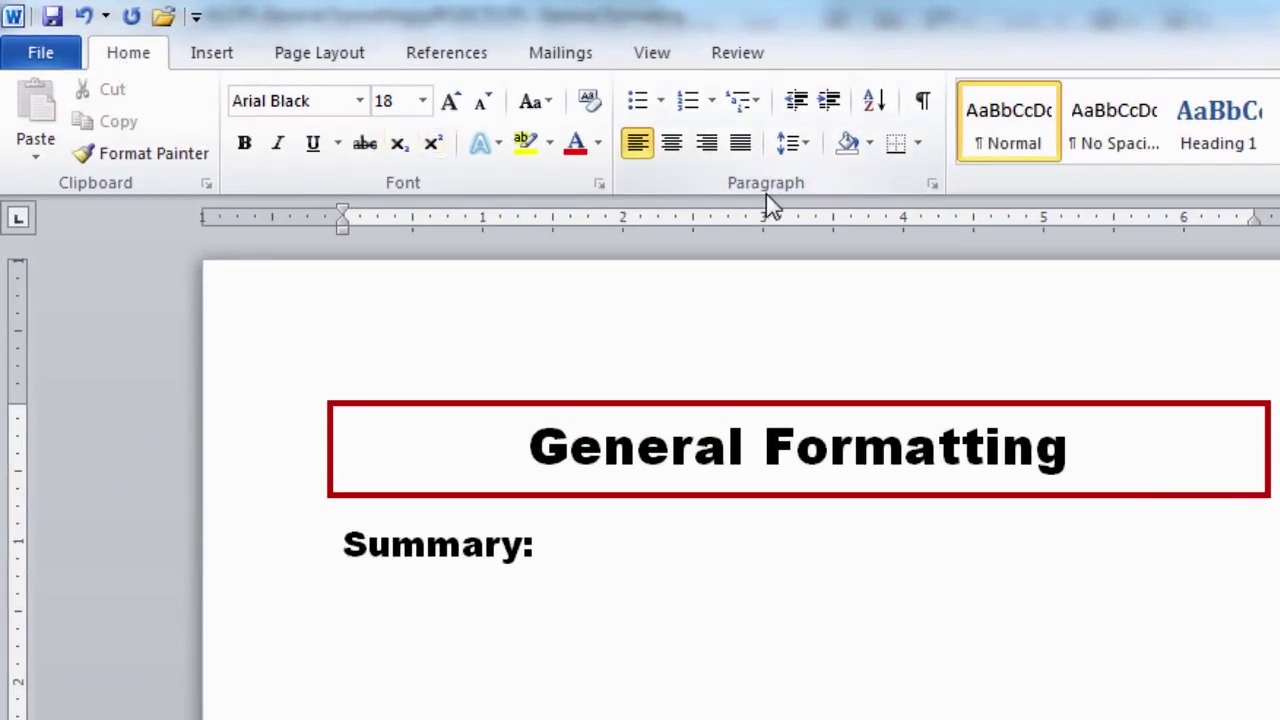
Step: Apply bullets to the Summary: line under the General Formatting title
left_click(646, 107)
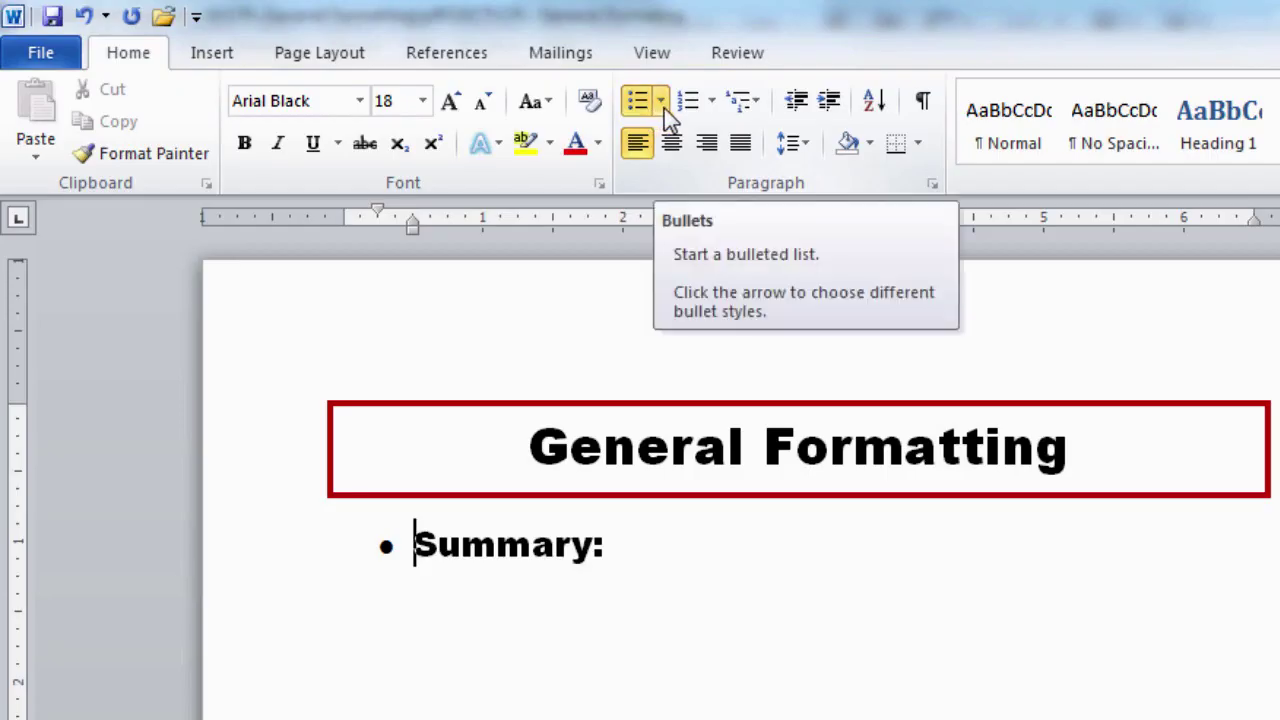
Step: Use diamond bullets, rename the heading 'Summary of CPL:' and add a 'Word Processing' bullet
left_click(662, 102)
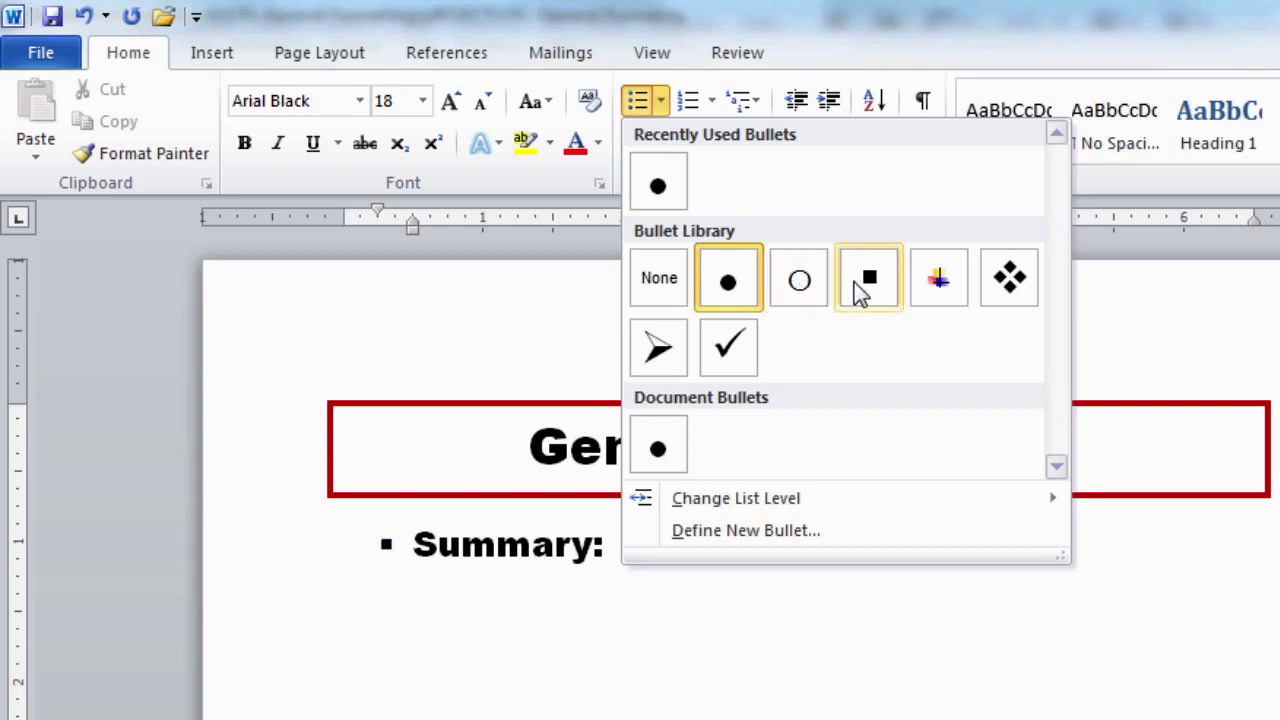
left_click(1013, 287)
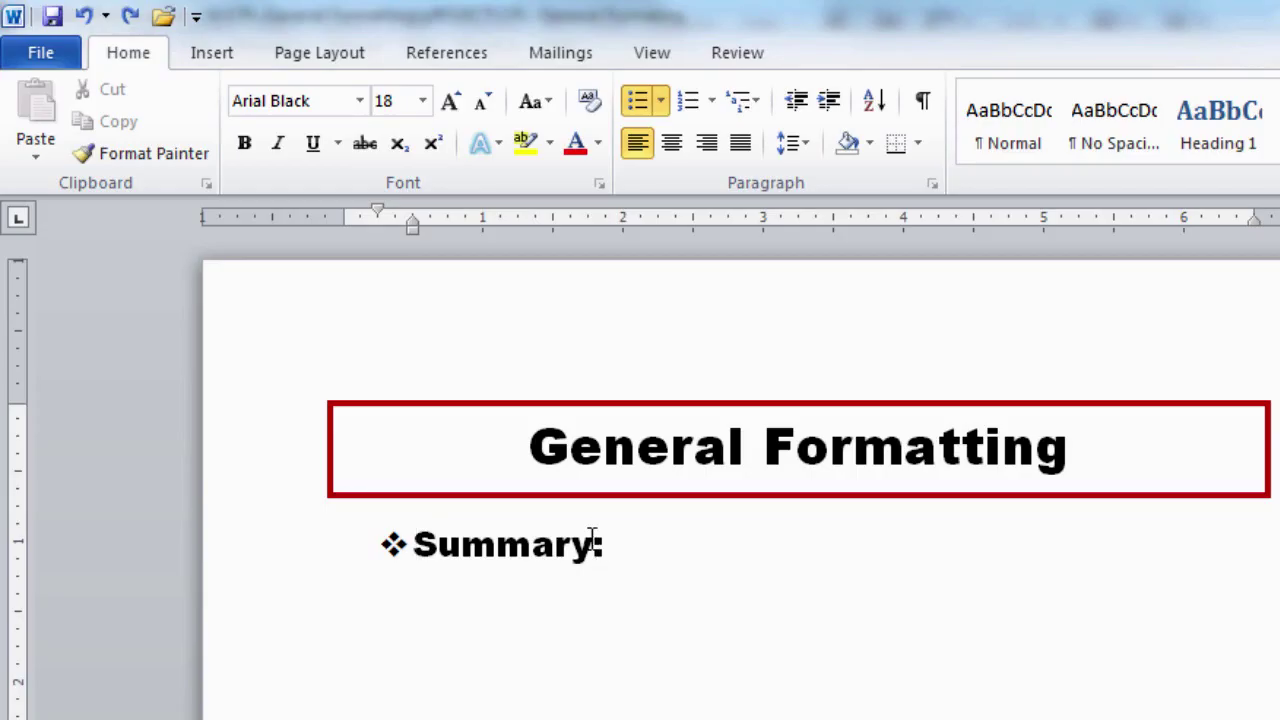
type("of CPL")
key("Return")
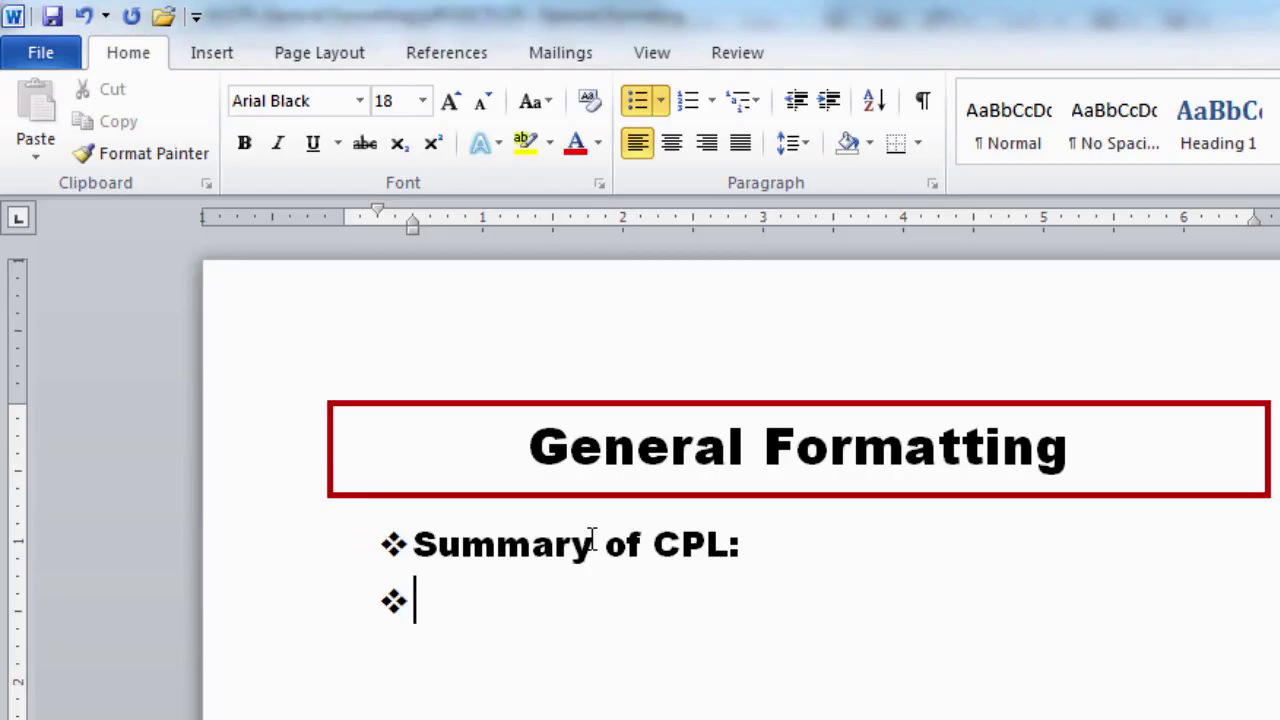
type("W")
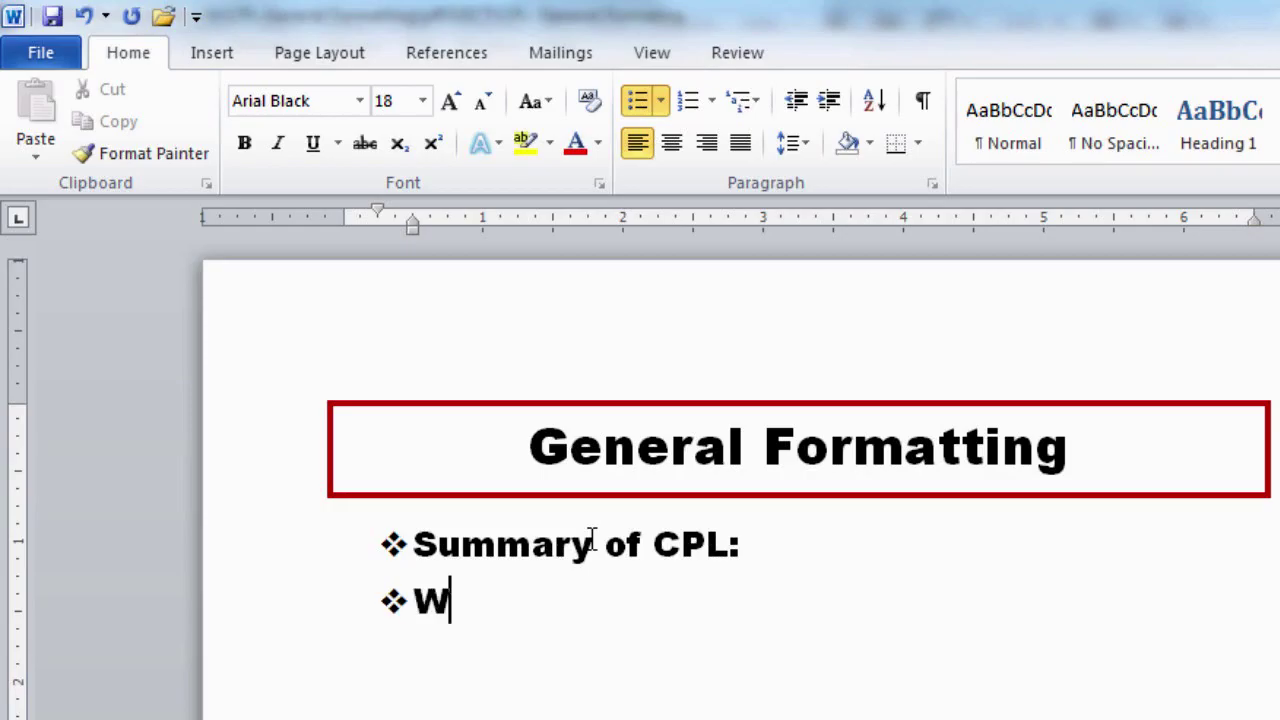
type("ord P")
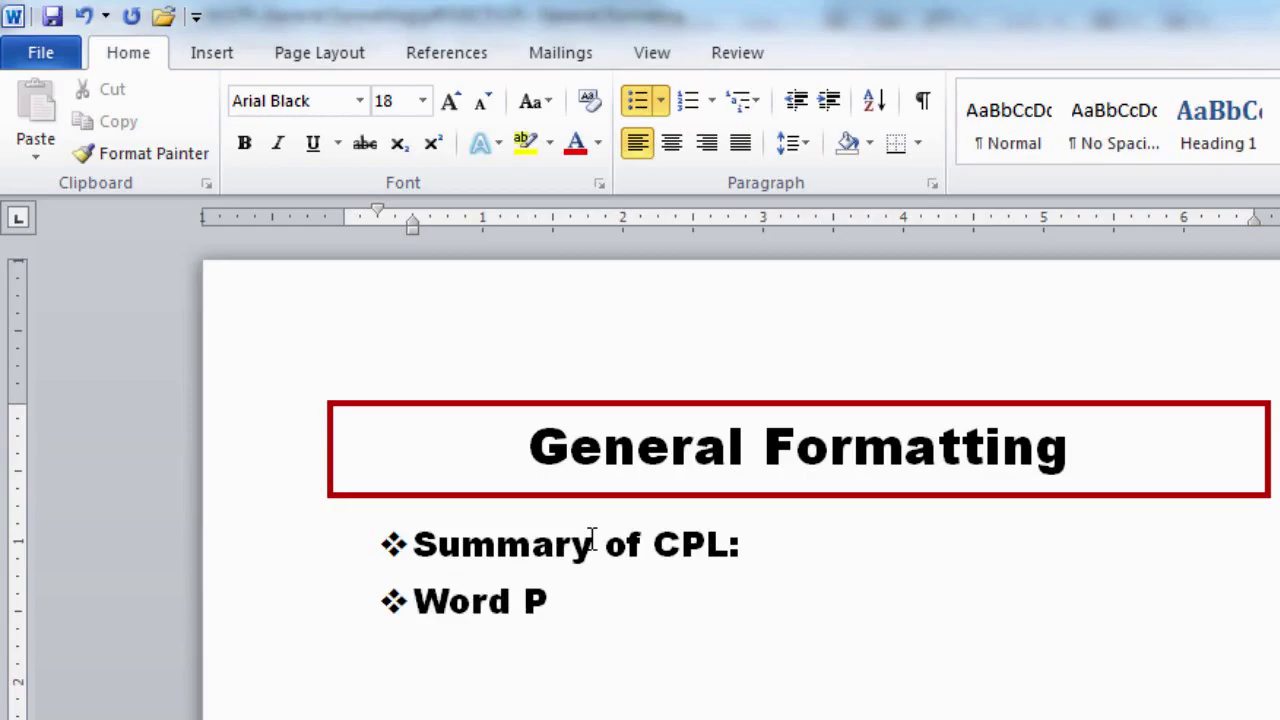
type("rocessing")
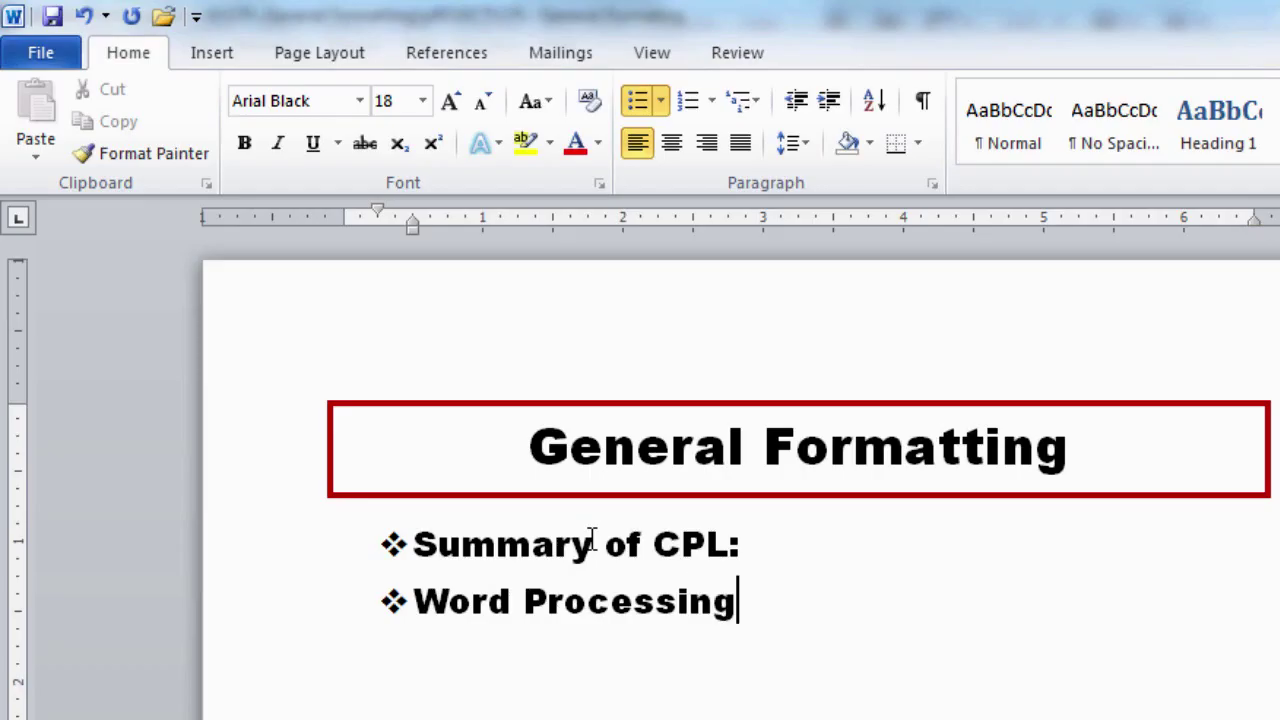
key("Return")
key("Return")
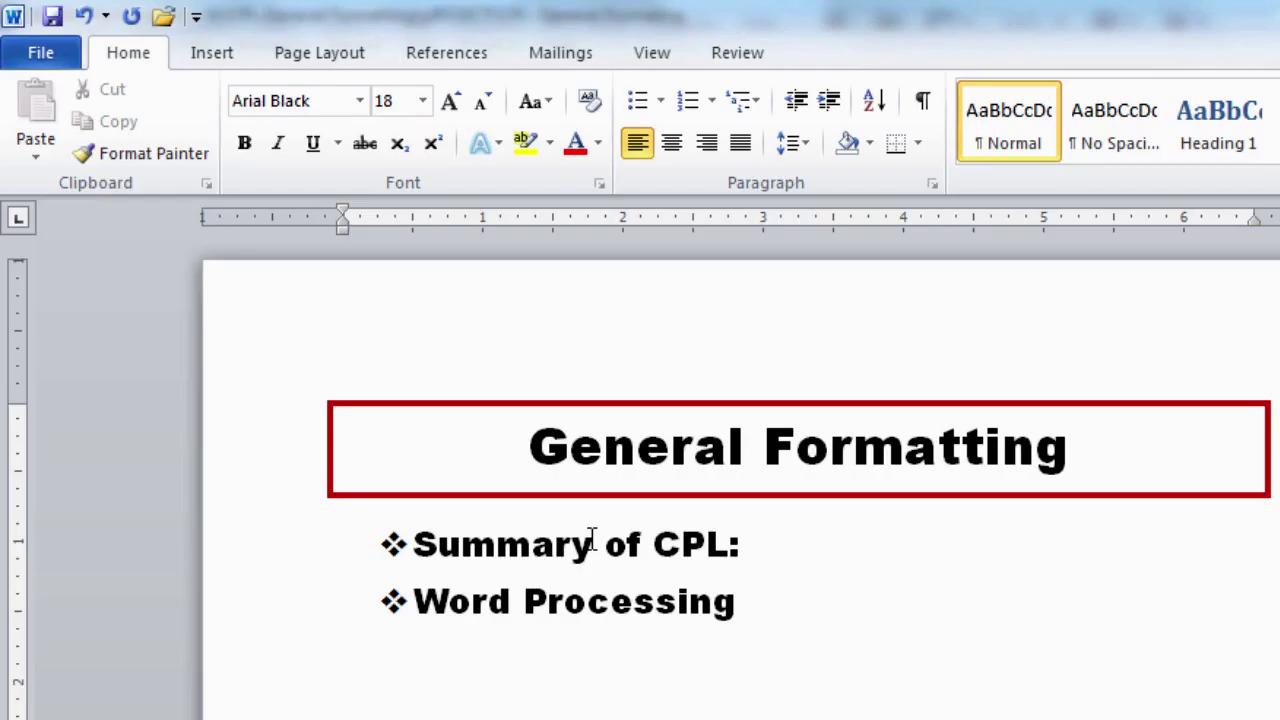
Step: Replace the hand-typed number marker with automatic numbering in the 1) 2) 3) style
type("1")
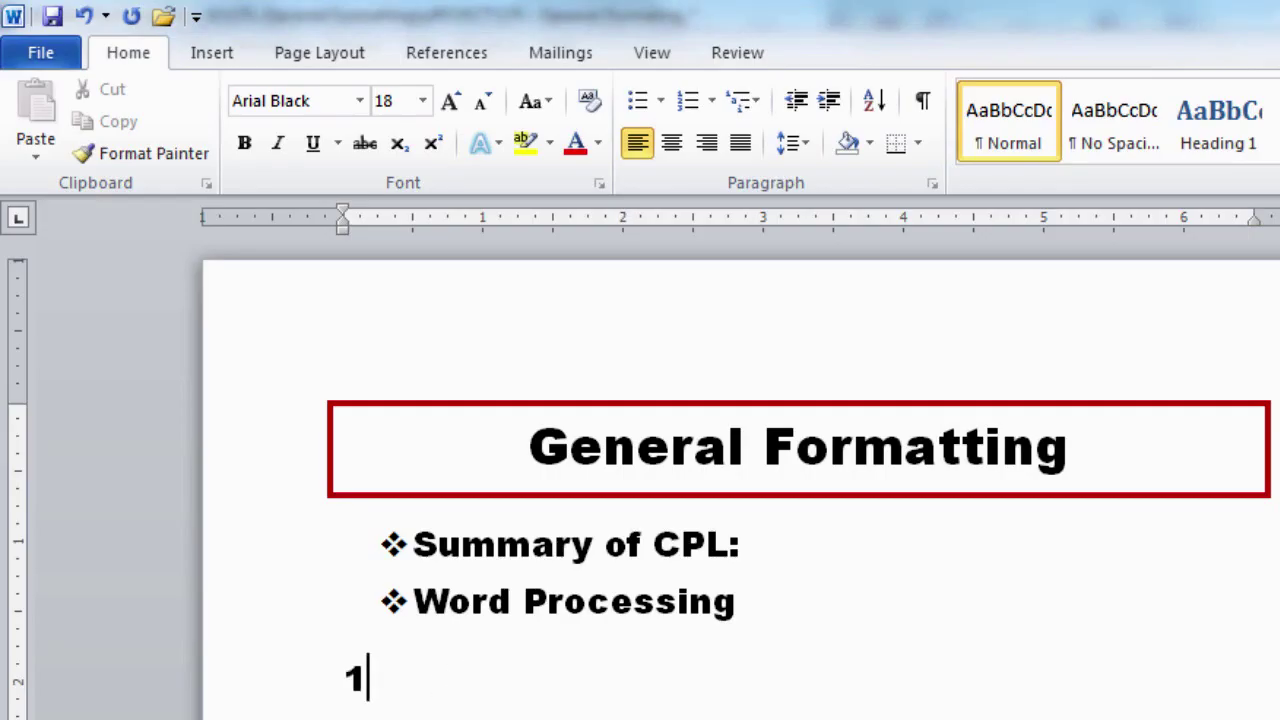
type(".")
key("BackSpace")
type(")")
key("BackSpace")
key("BackSpace")
left_click(690, 115)
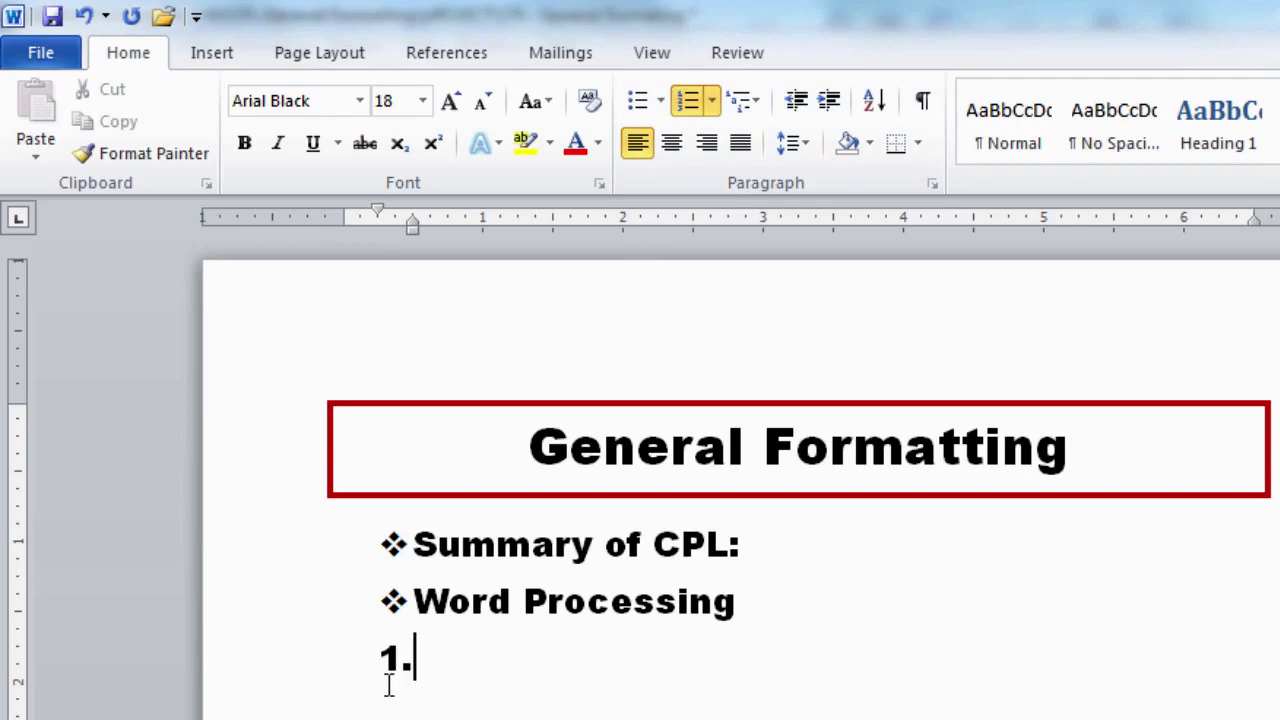
left_click(712, 101)
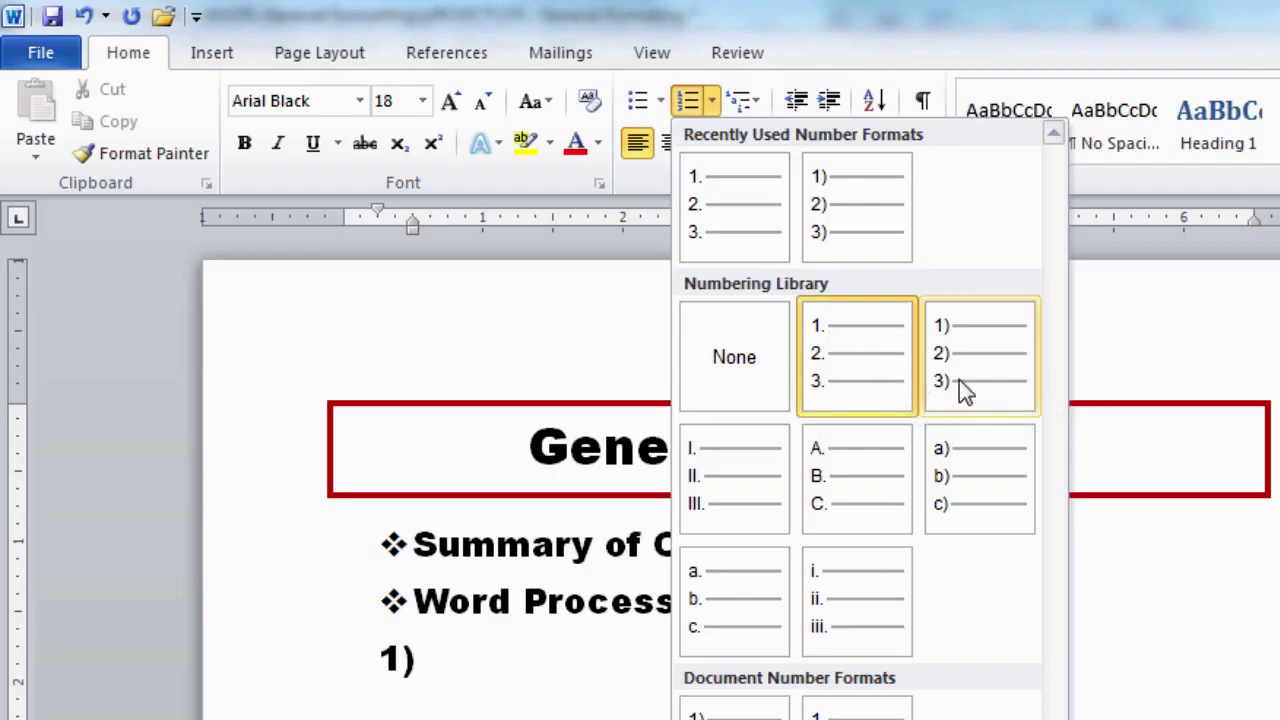
left_click(978, 400)
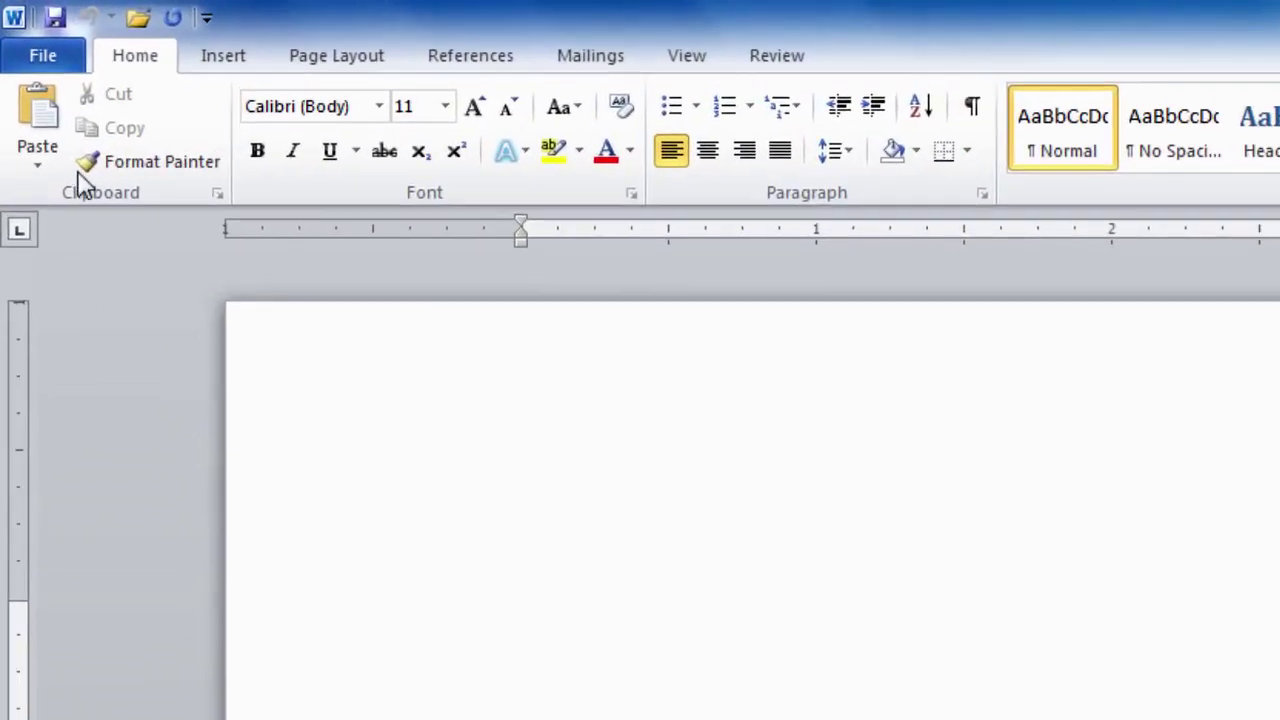
Step: Go to File > New to list the Available Templates
left_click(59, 70)
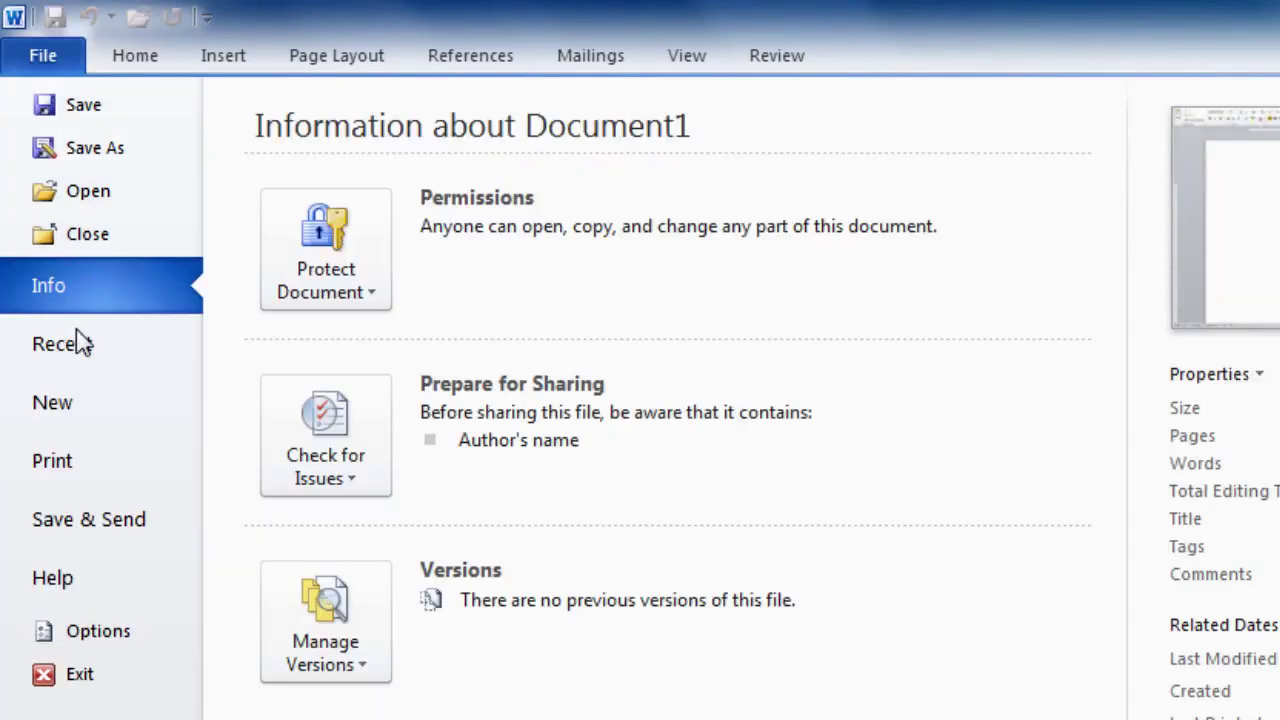
left_click(68, 414)
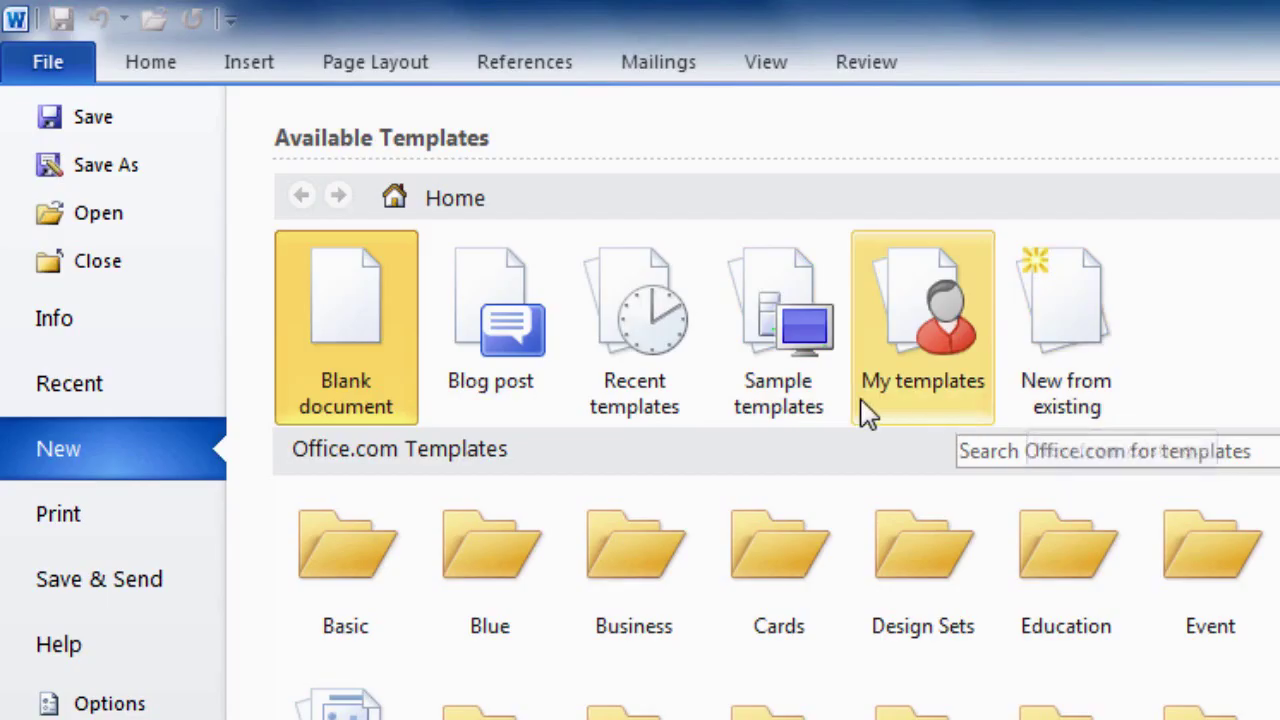
left_click(797, 394)
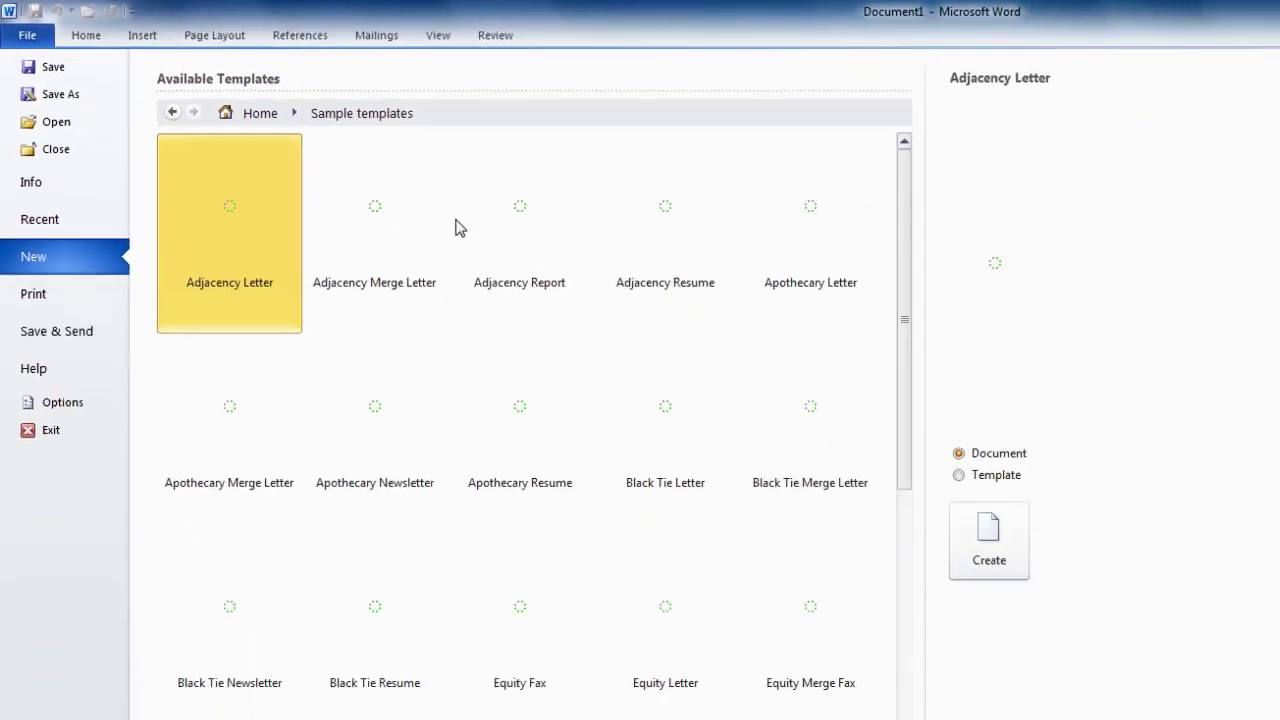
scroll(613, 350, "down", 3)
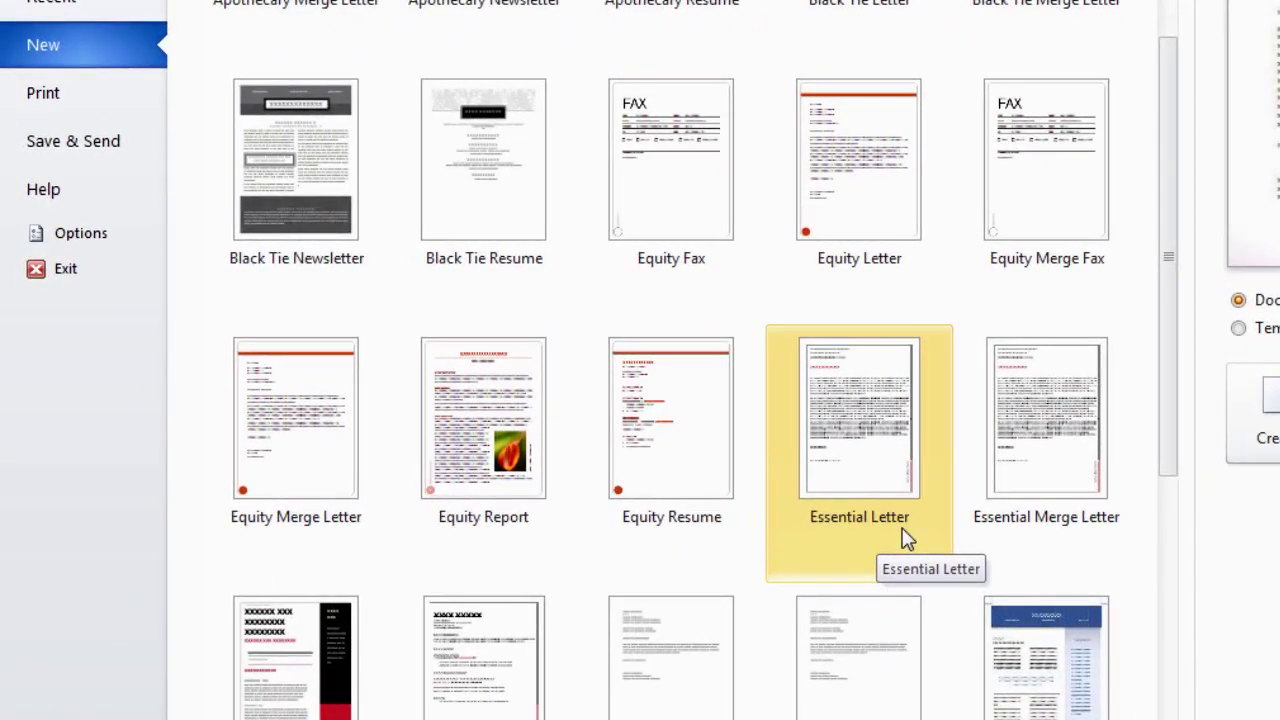
left_click_drag(1168, 363, 1168, 523)
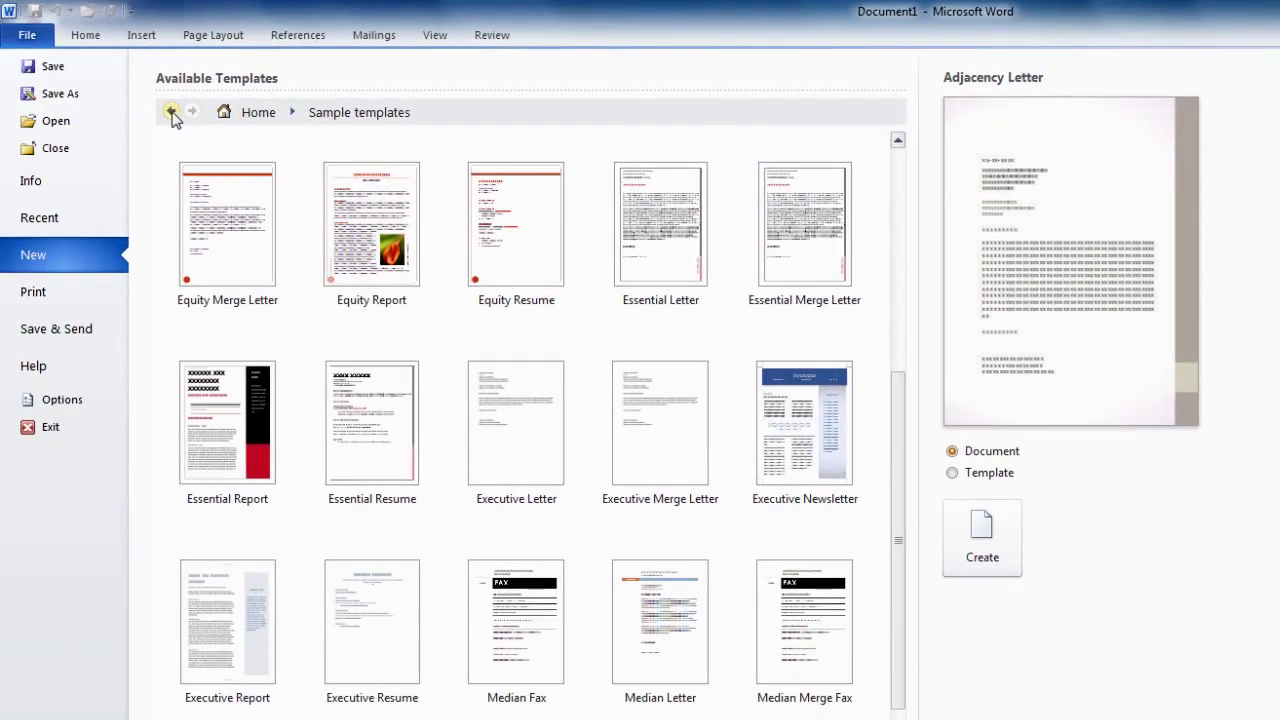
left_click(172, 113)
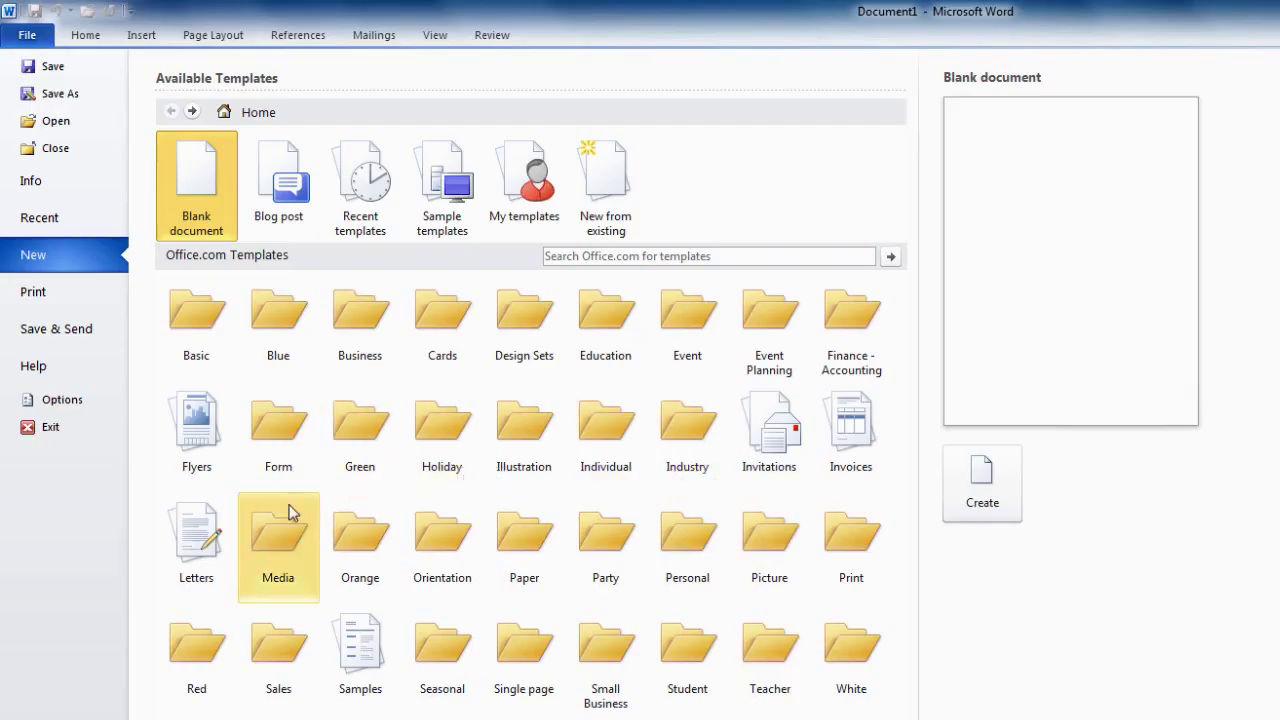
Step: Browse the Letters category, previewing Letter (Academic design) and Letterhead (Bars design)
left_click(207, 558)
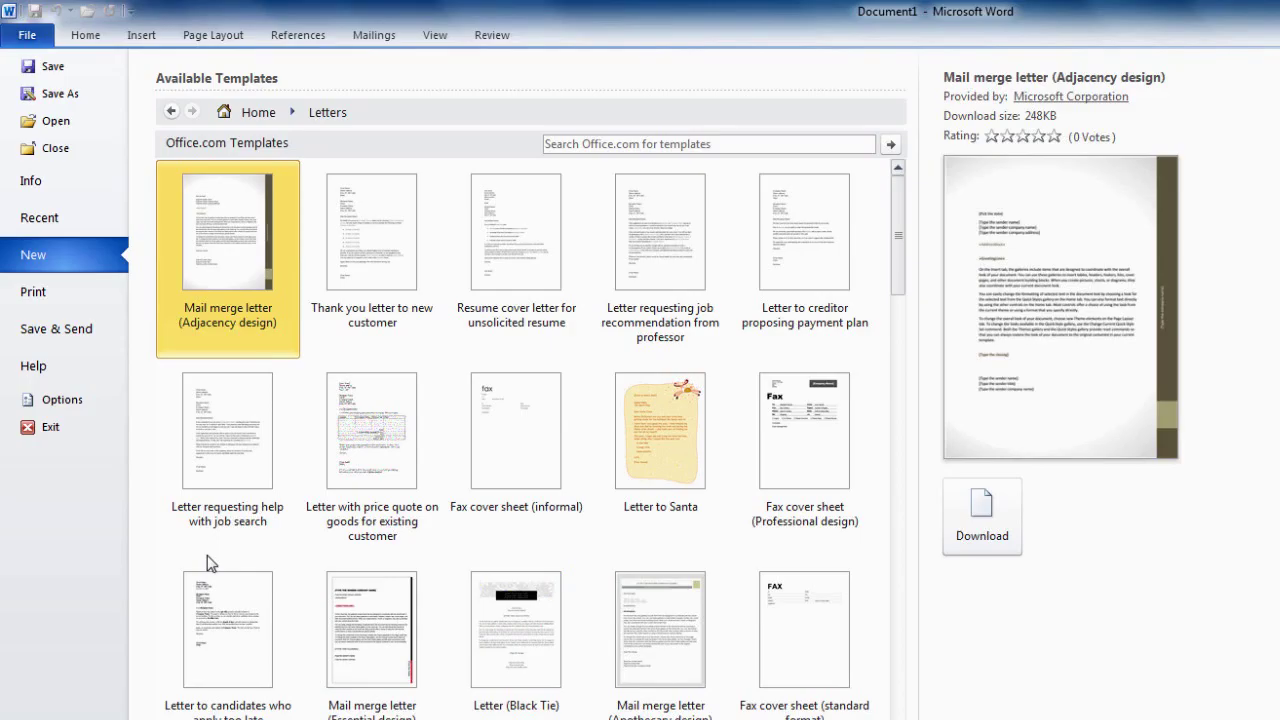
scroll(902, 299, "down", 1)
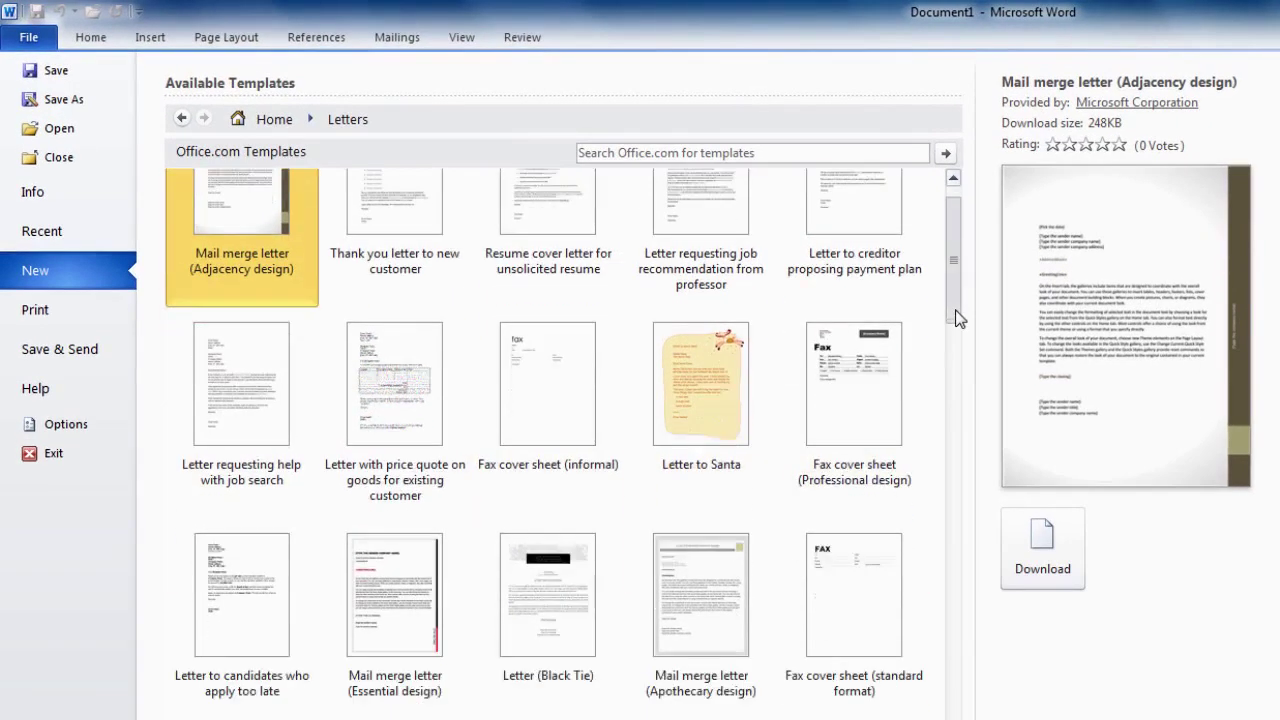
left_click_drag(958, 318, 955, 427)
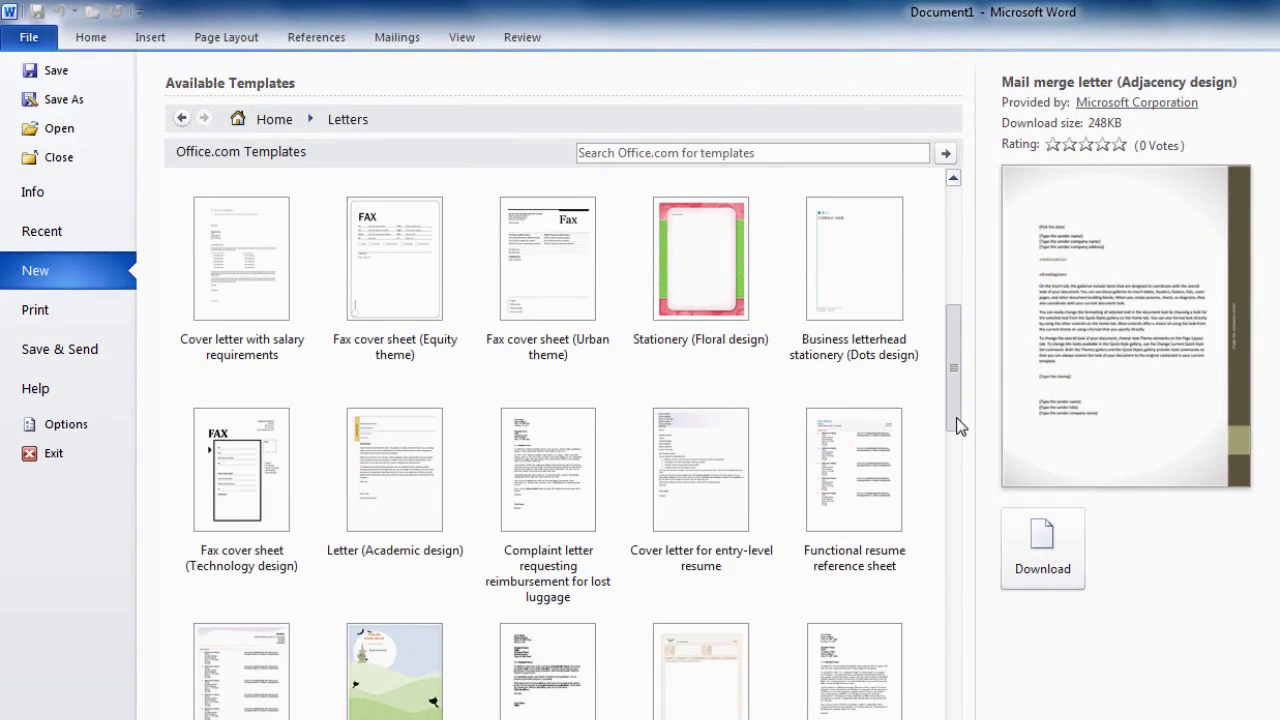
left_click(421, 502)
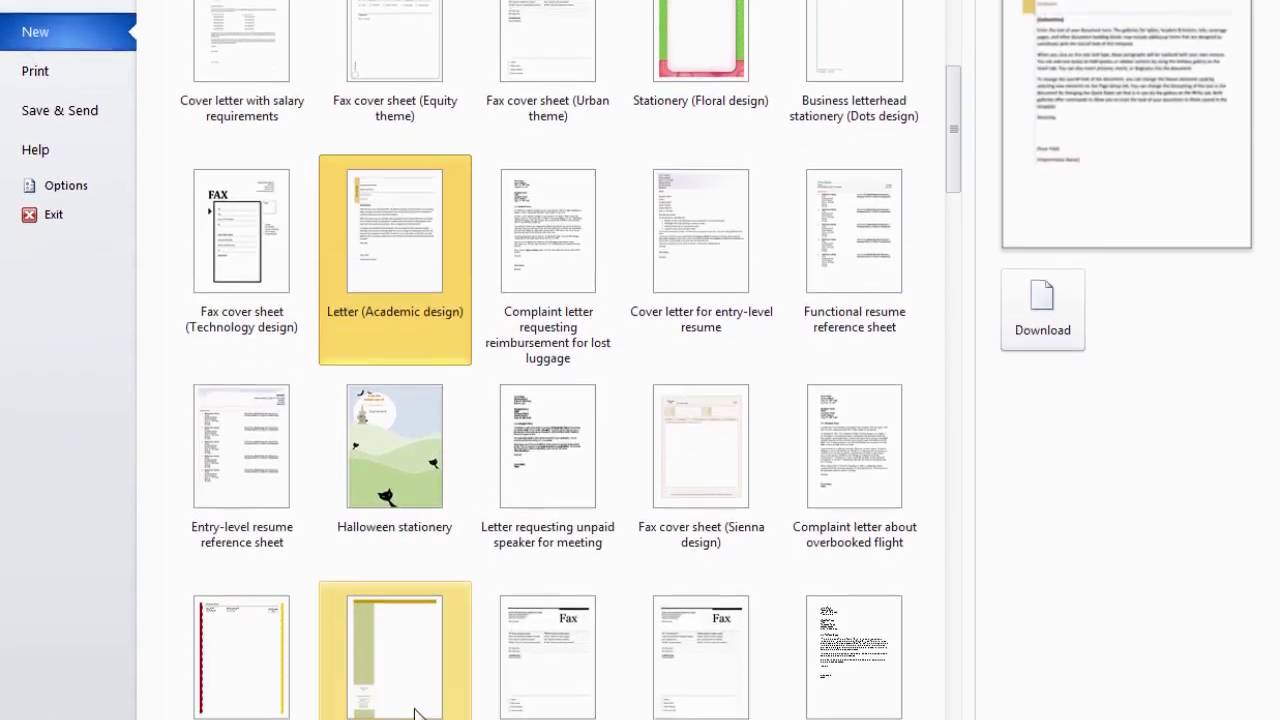
left_click(414, 719)
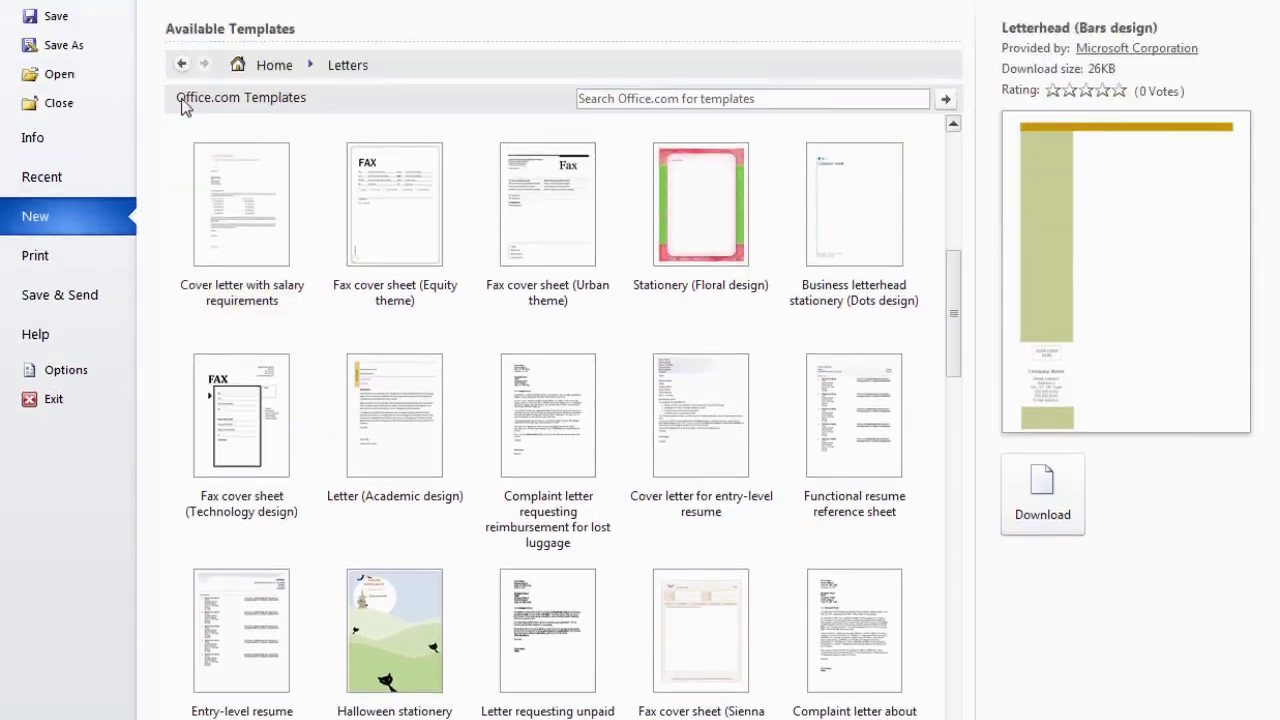
Step: Return to Home, then preview the Postcards (Pacific Northwest) template under Cards
left_click(183, 119)
left_click(495, 365)
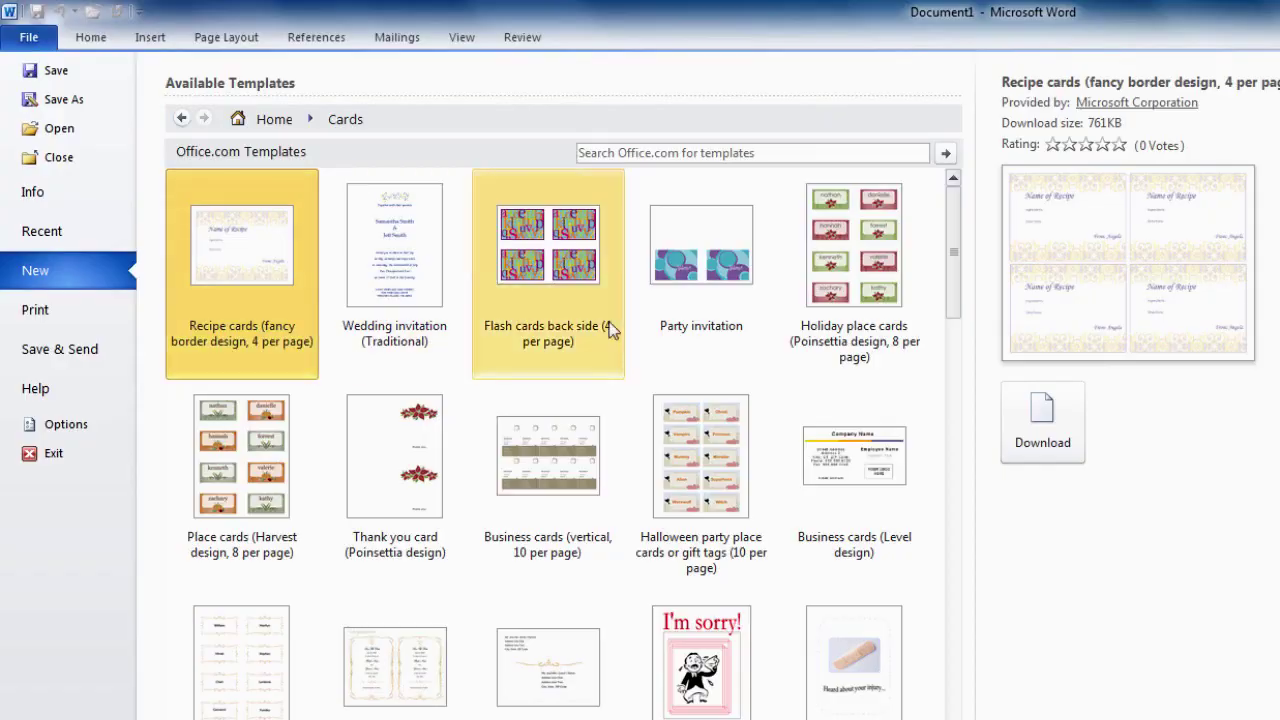
scroll(700, 450, "down", 10)
left_click(829, 660)
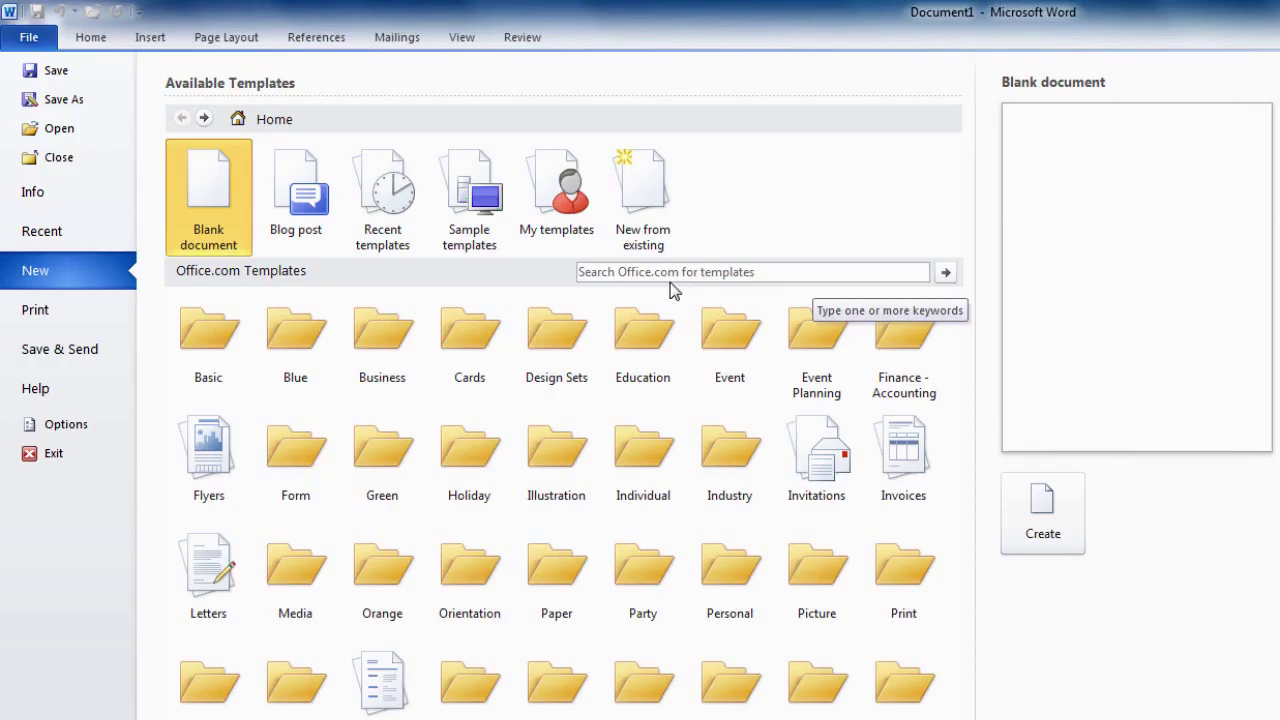
Step: Search Office.com templates for 'memo' and preview the Contemporary and Professional memo designs
left_click(602, 272)
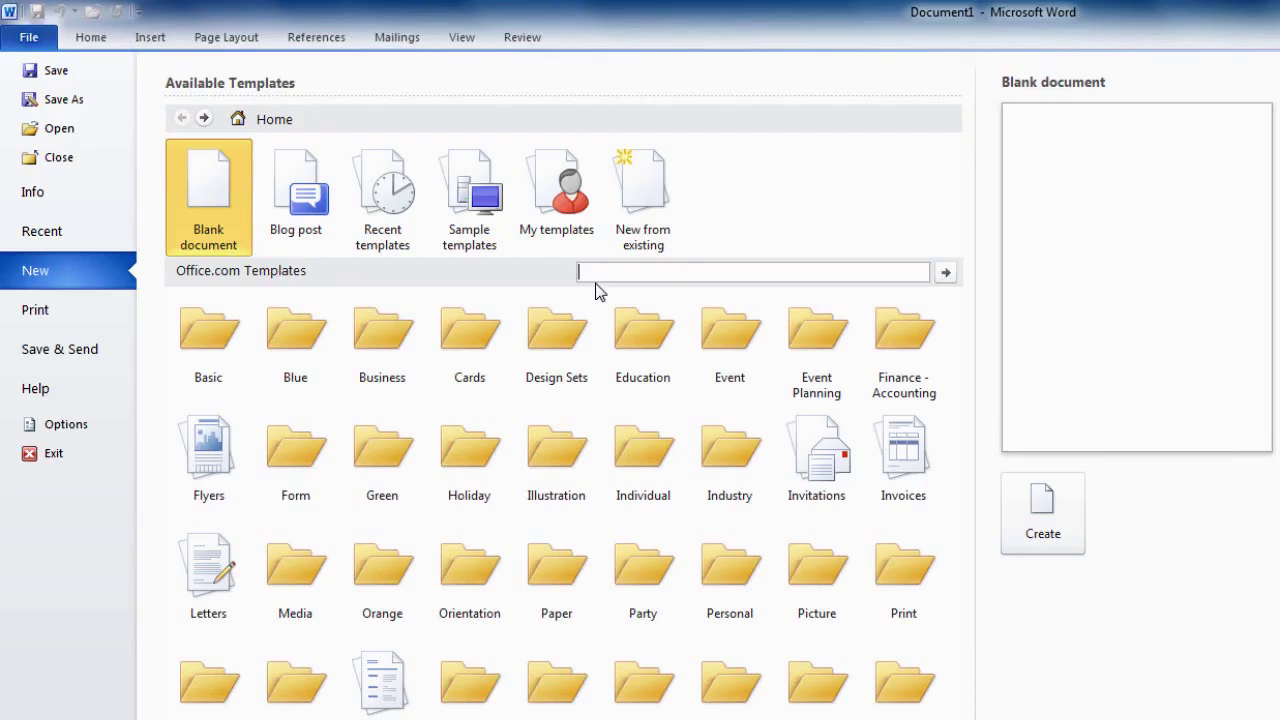
type("memo")
left_click(944, 275)
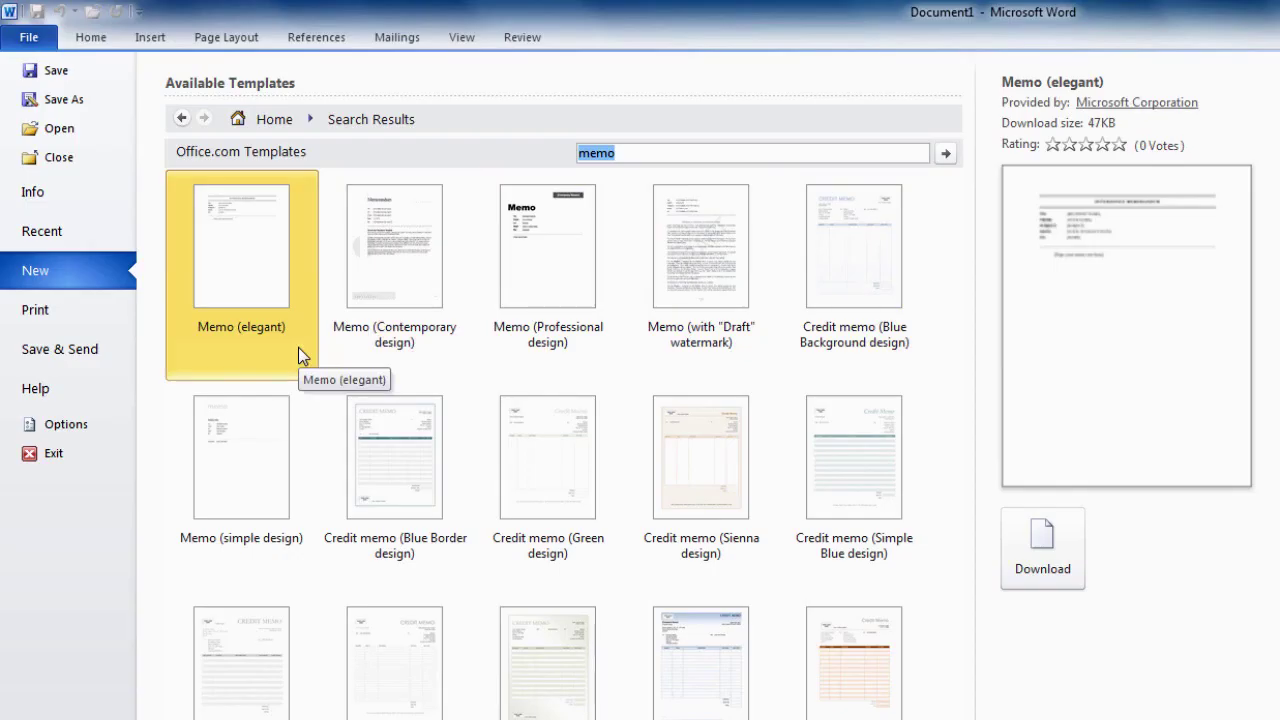
left_click(409, 347)
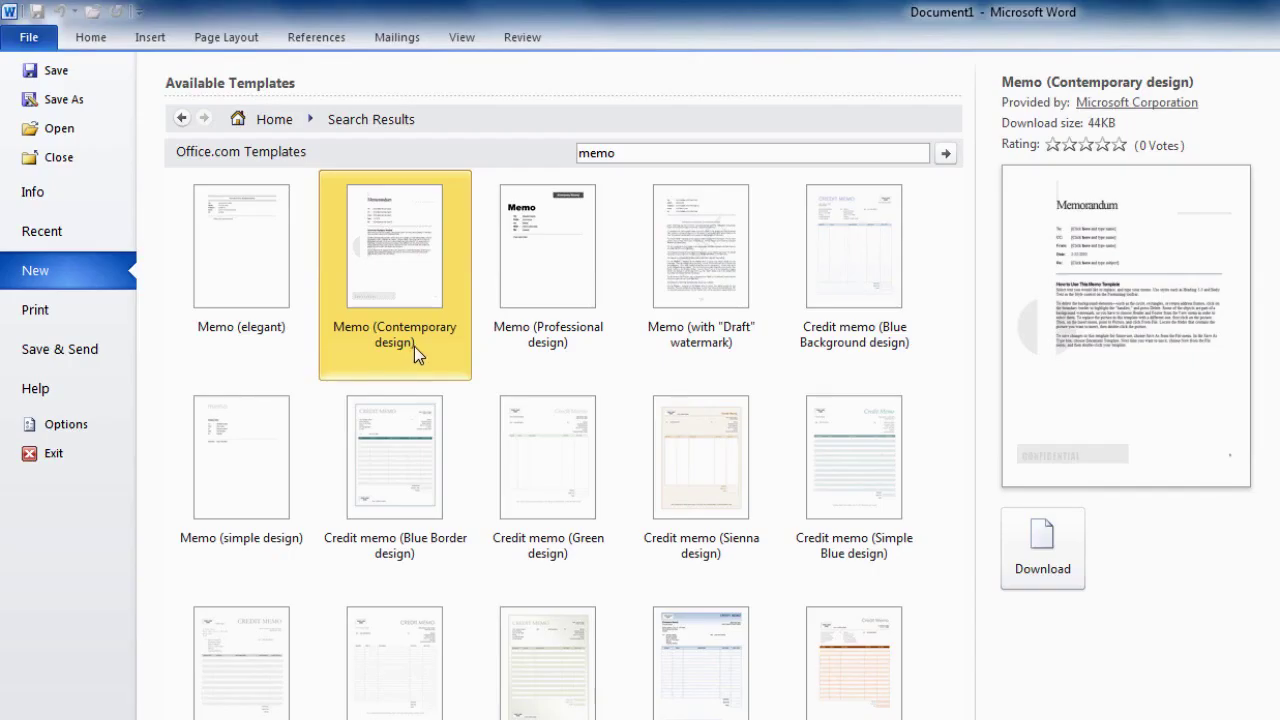
left_click(554, 342)
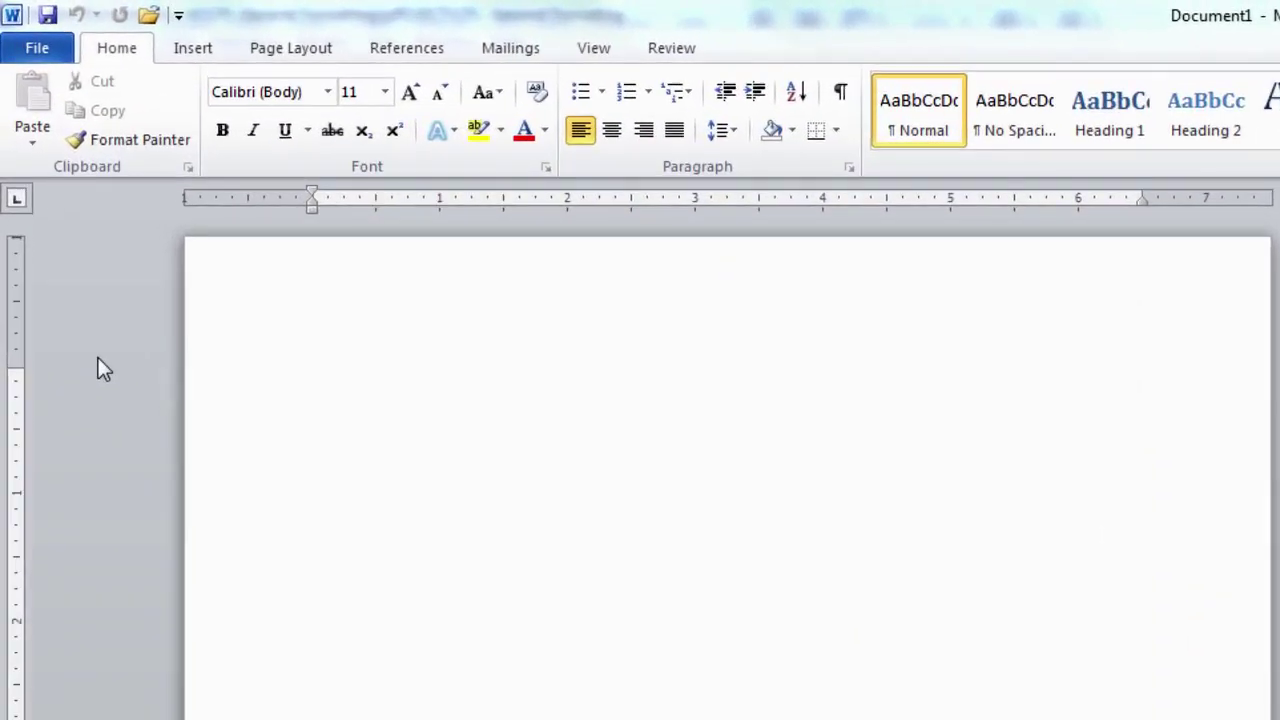
Step: Create a new template (not a document) from the Executive Letter sample template
left_click(40, 50)
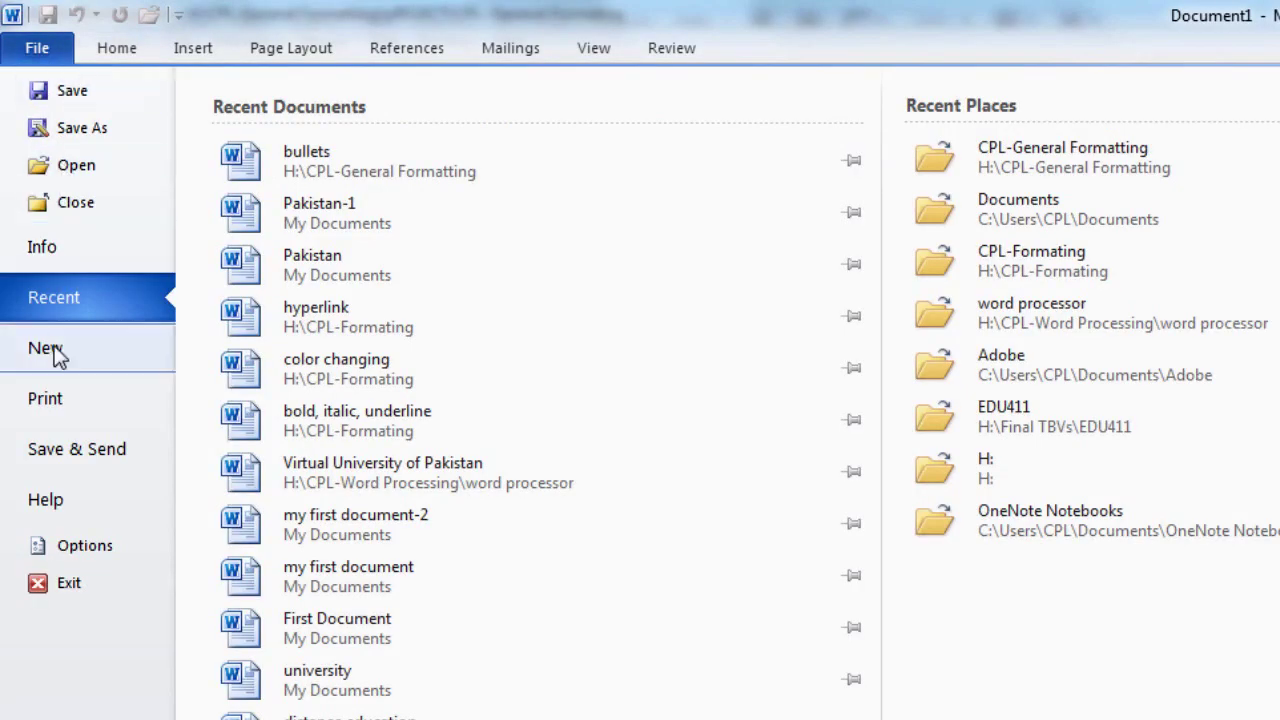
left_click(50, 350)
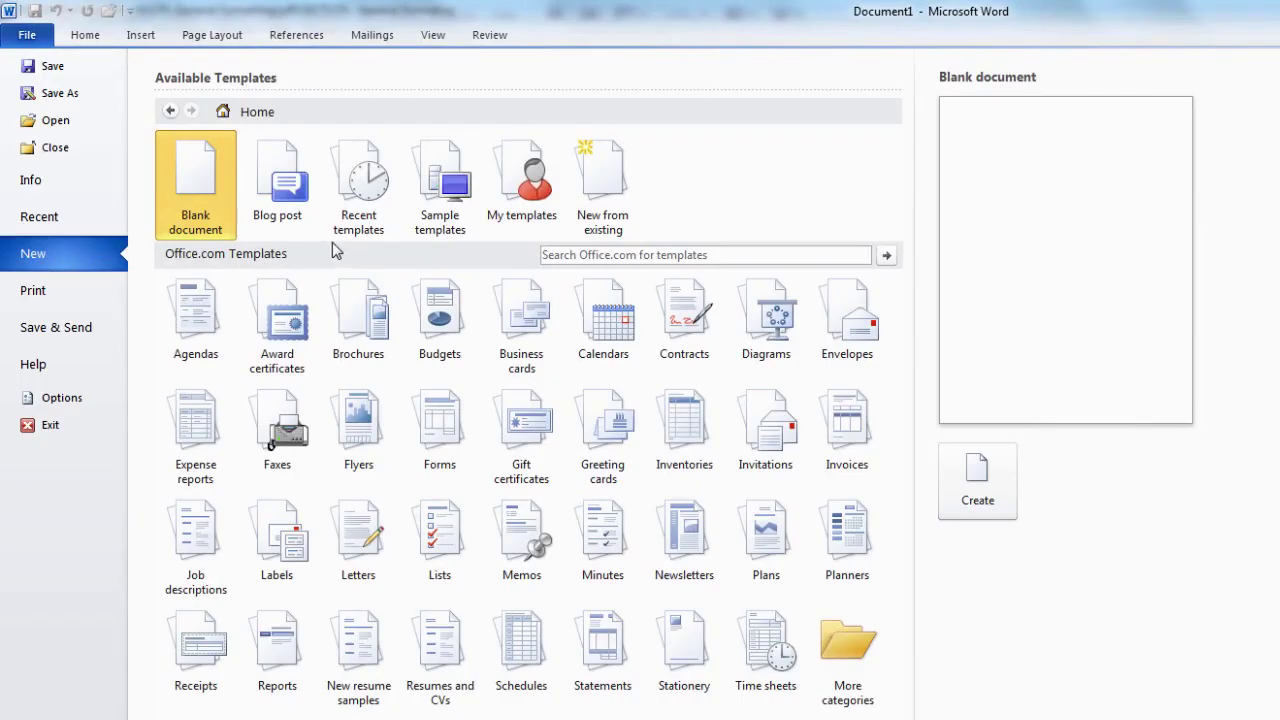
left_click(456, 240)
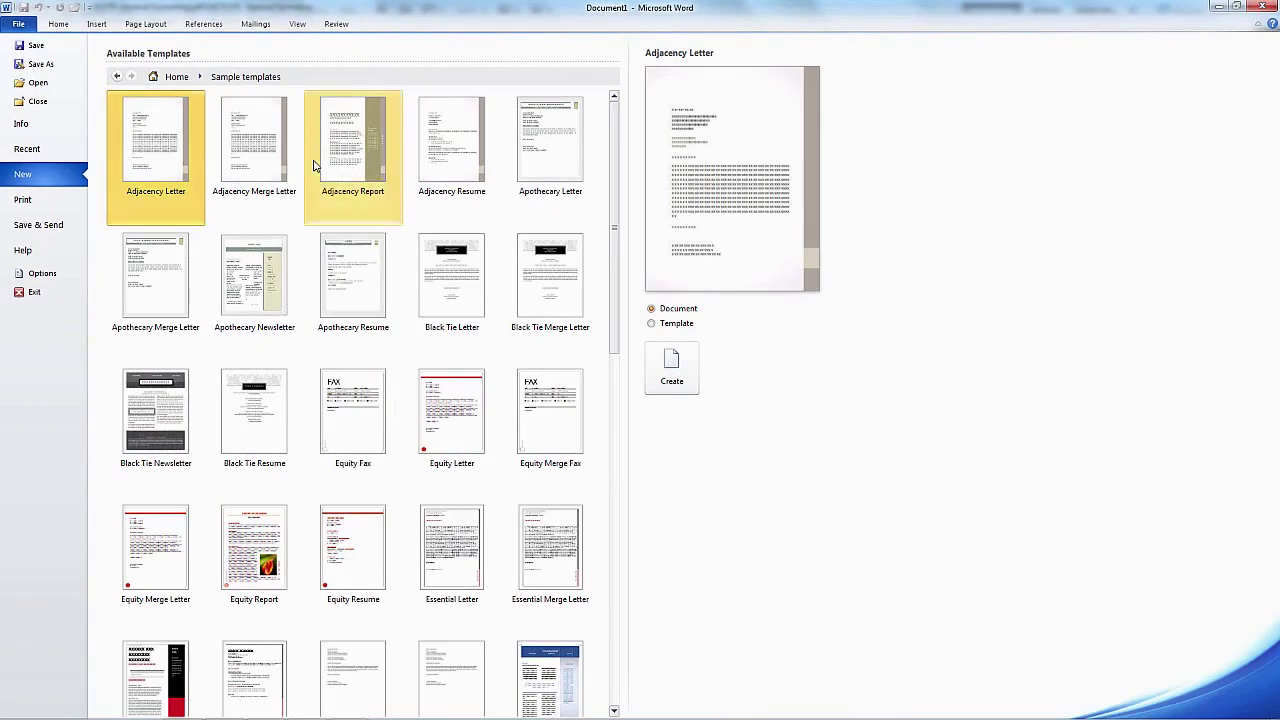
scroll(629, 314, "down", 2)
scroll(608, 381, "down", 2)
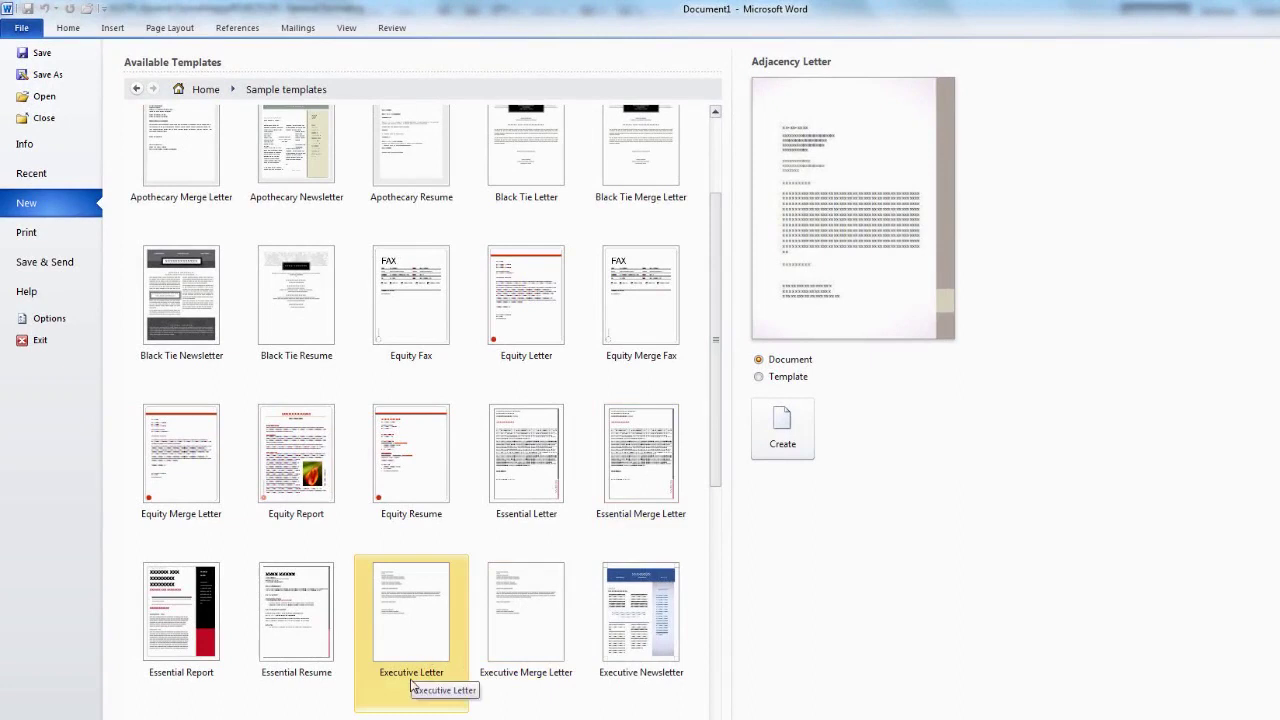
left_click(411, 684)
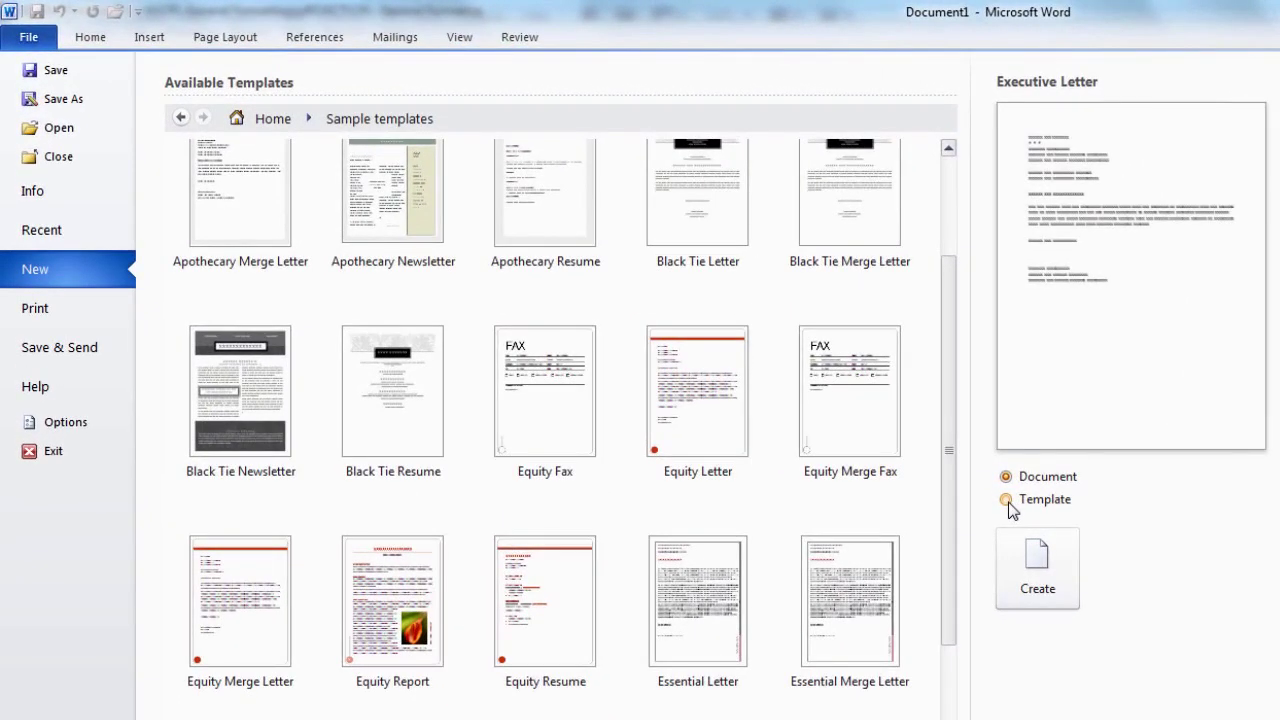
left_click(1007, 502)
left_click(1036, 598)
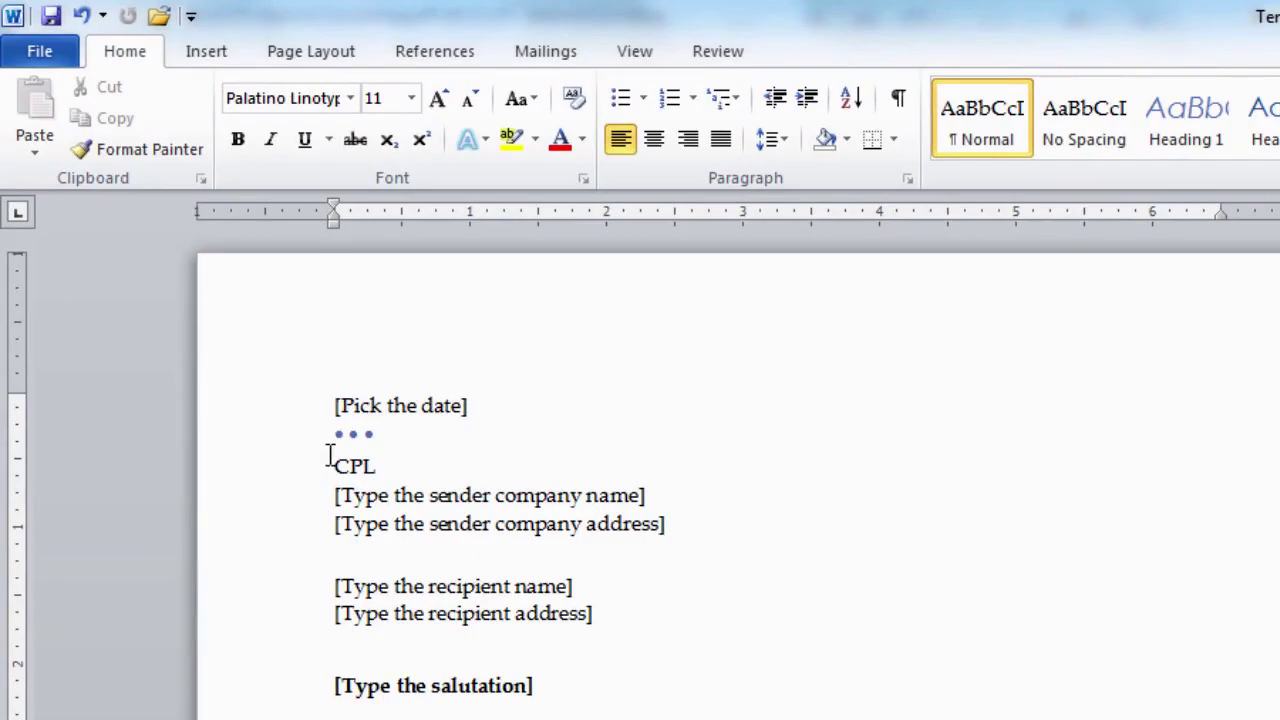
Step: Set the letter's date to January 14, 2015 using the date picker's calendar
left_click(377, 405)
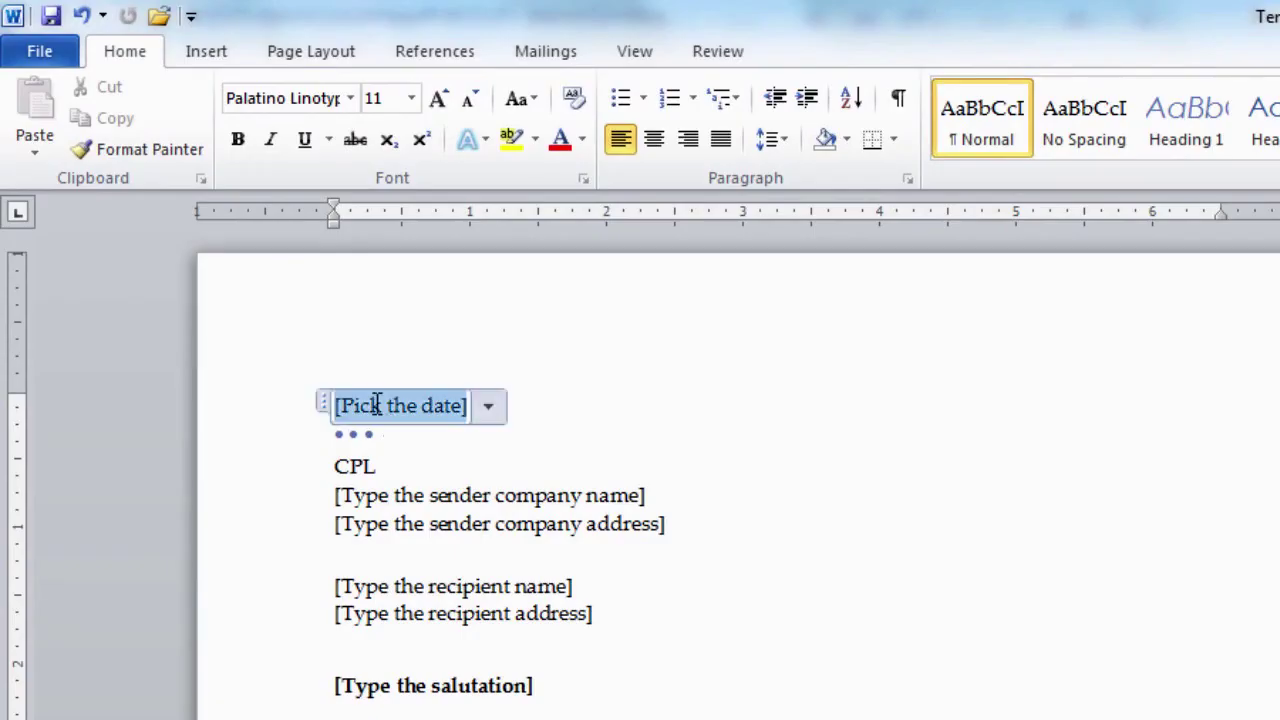
left_click(487, 416)
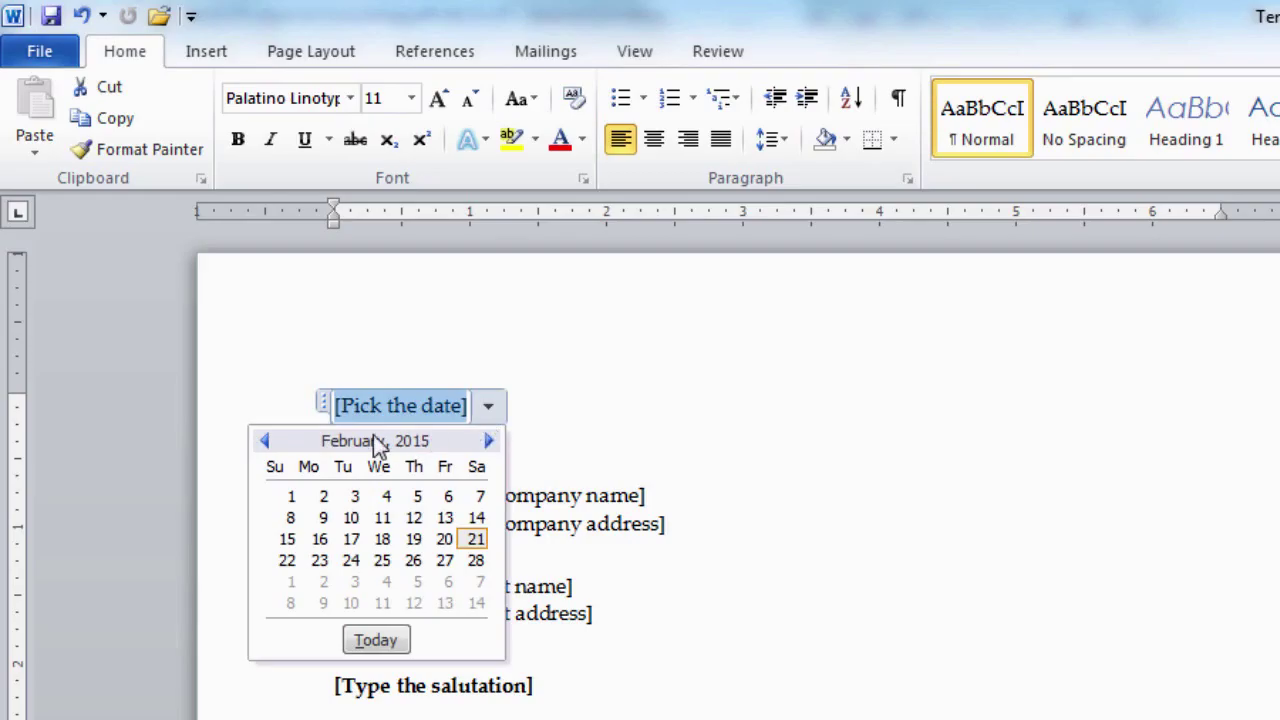
left_click(262, 445)
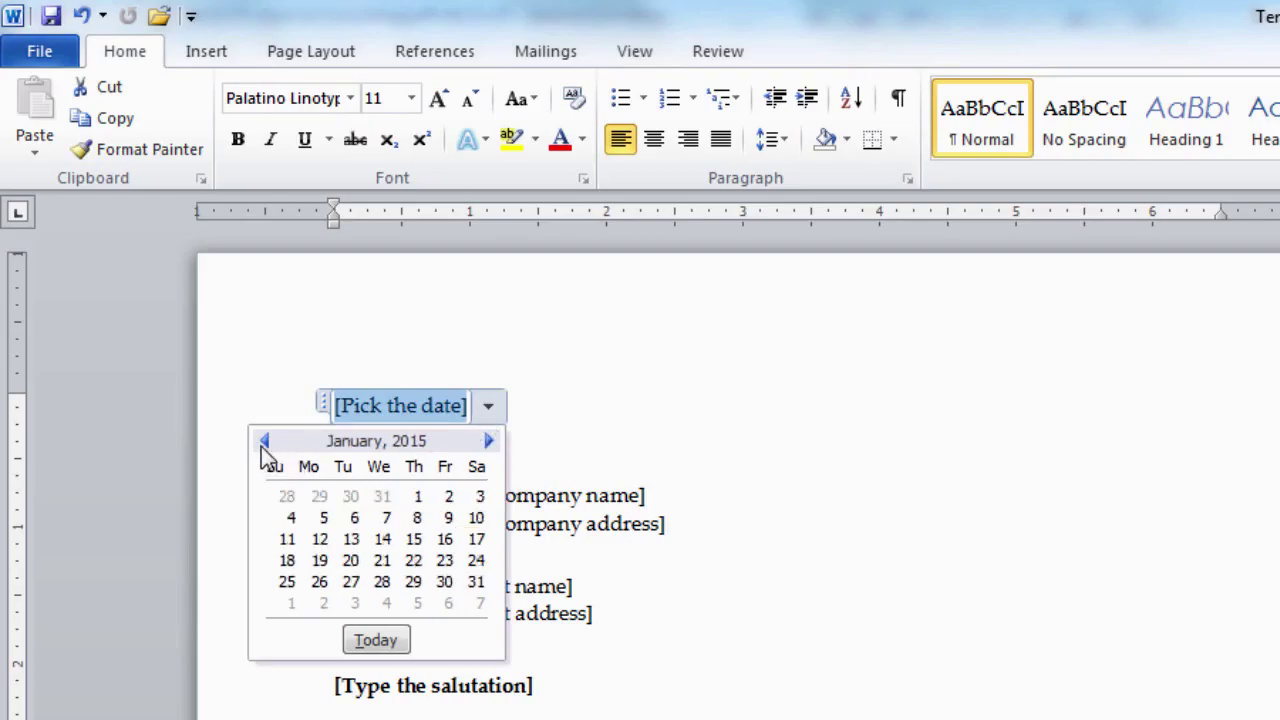
left_click(384, 543)
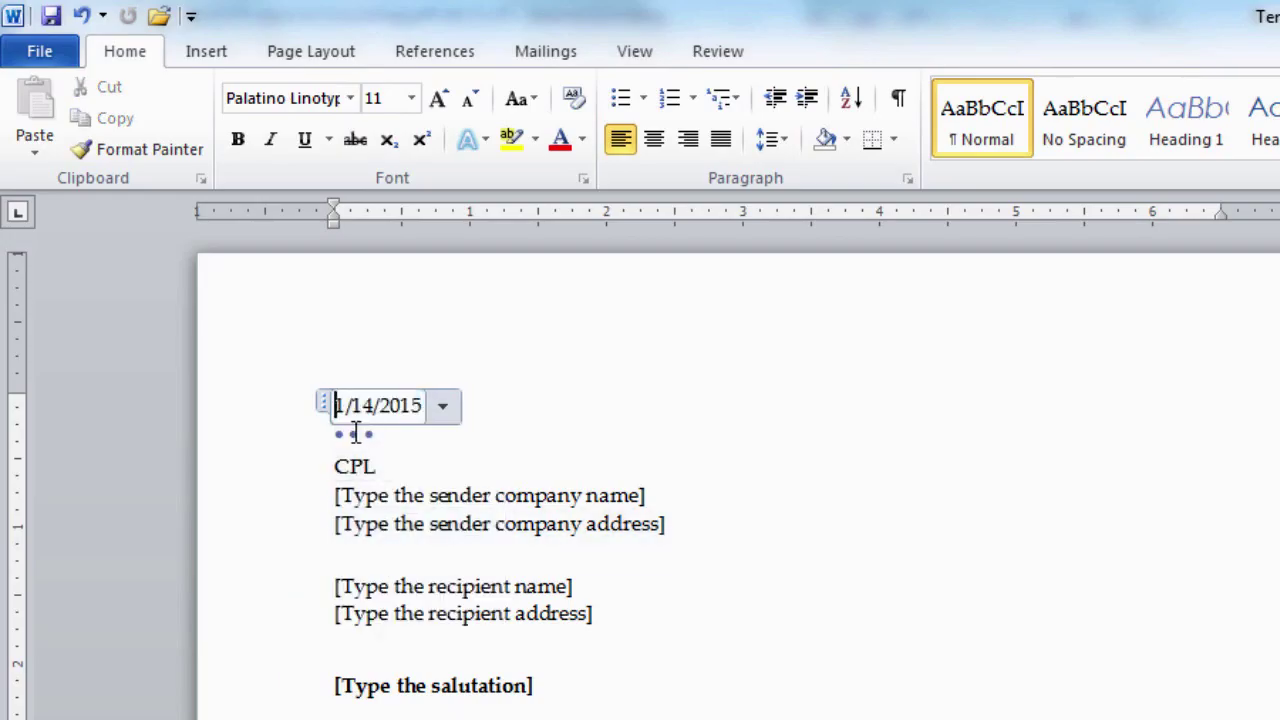
left_click(428, 497)
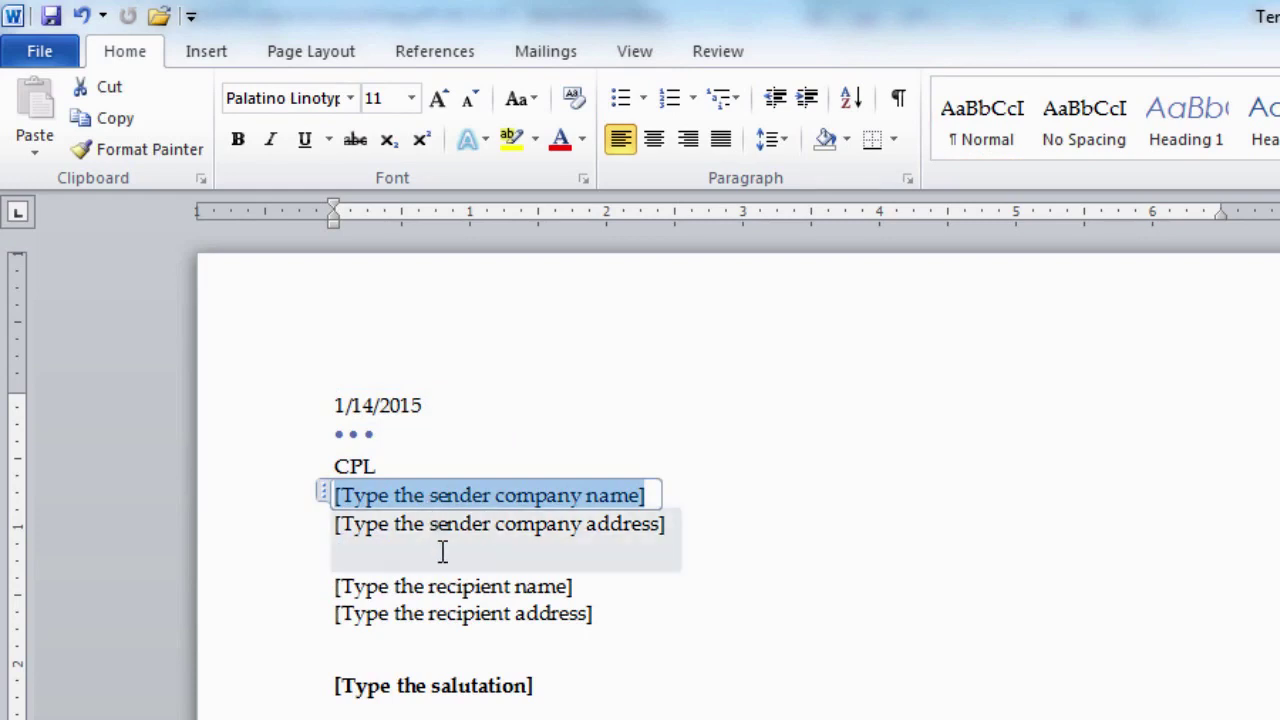
Step: Fill in the sender's name and the sender's three-line university address
left_click(345, 523)
type("Virtual University")
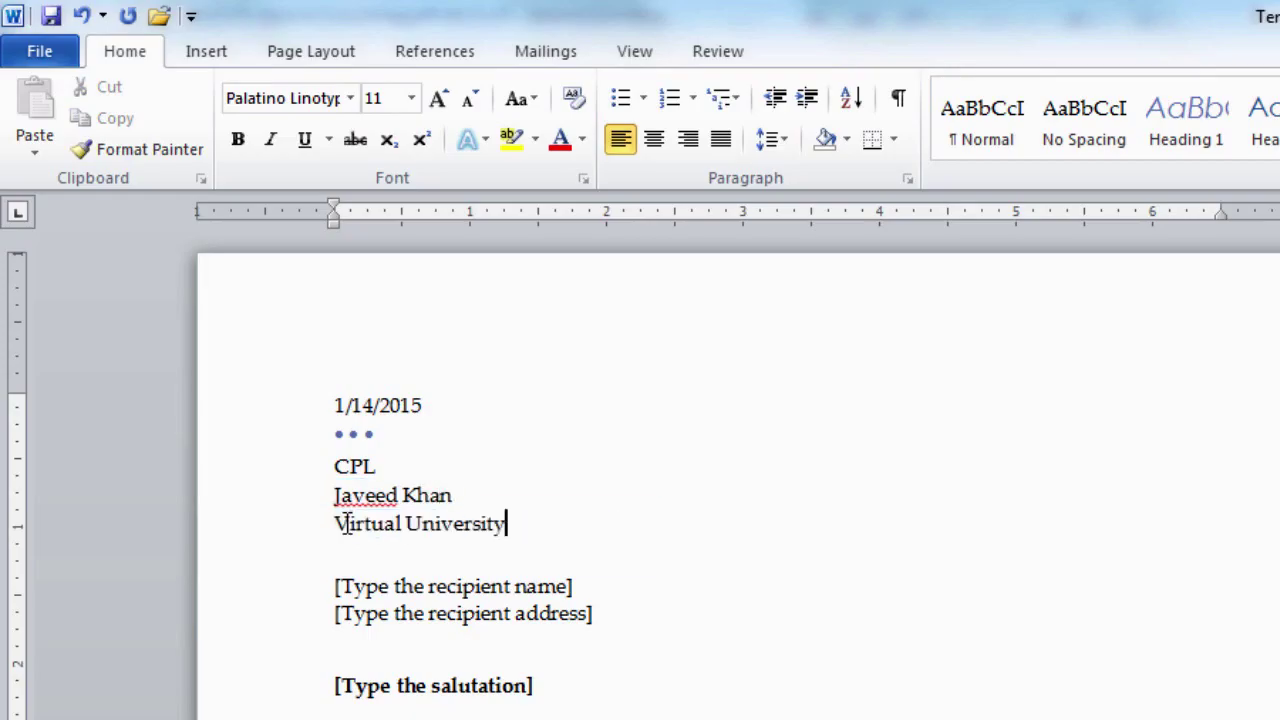
key("Return")
type("M.A Jinnah Campus, Defence Road")
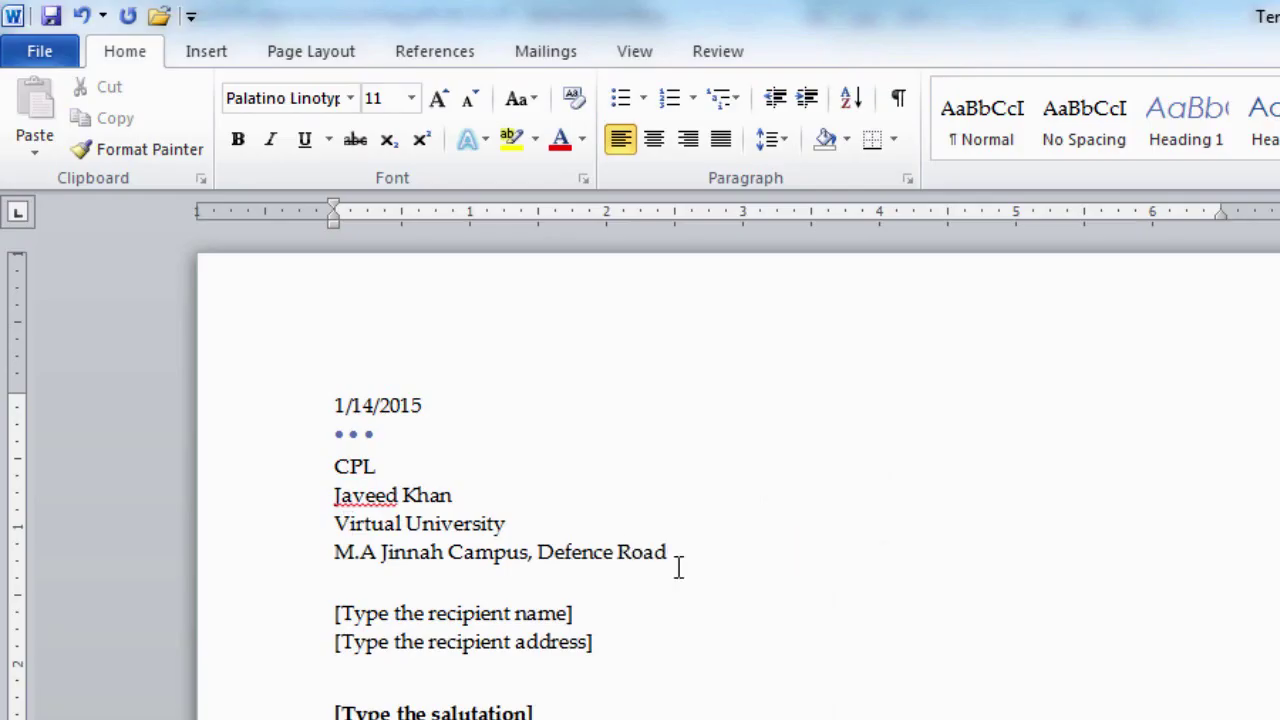
type(", Off Raiwind Road,")
key("Return")
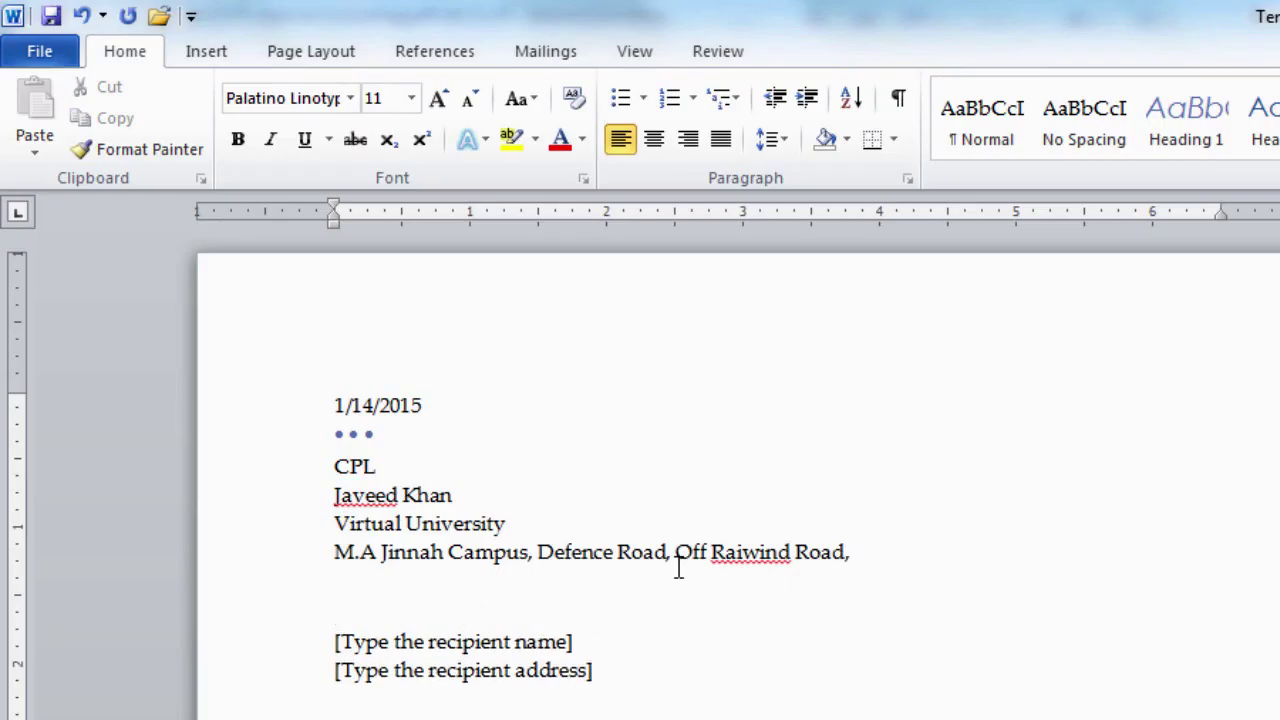
type("Lahore.")
Step: Fill in the recipient's name and two-line address, and enter the salutation 'Dear Sir,'
left_click(391, 641)
left_click(357, 672)
key("Return")
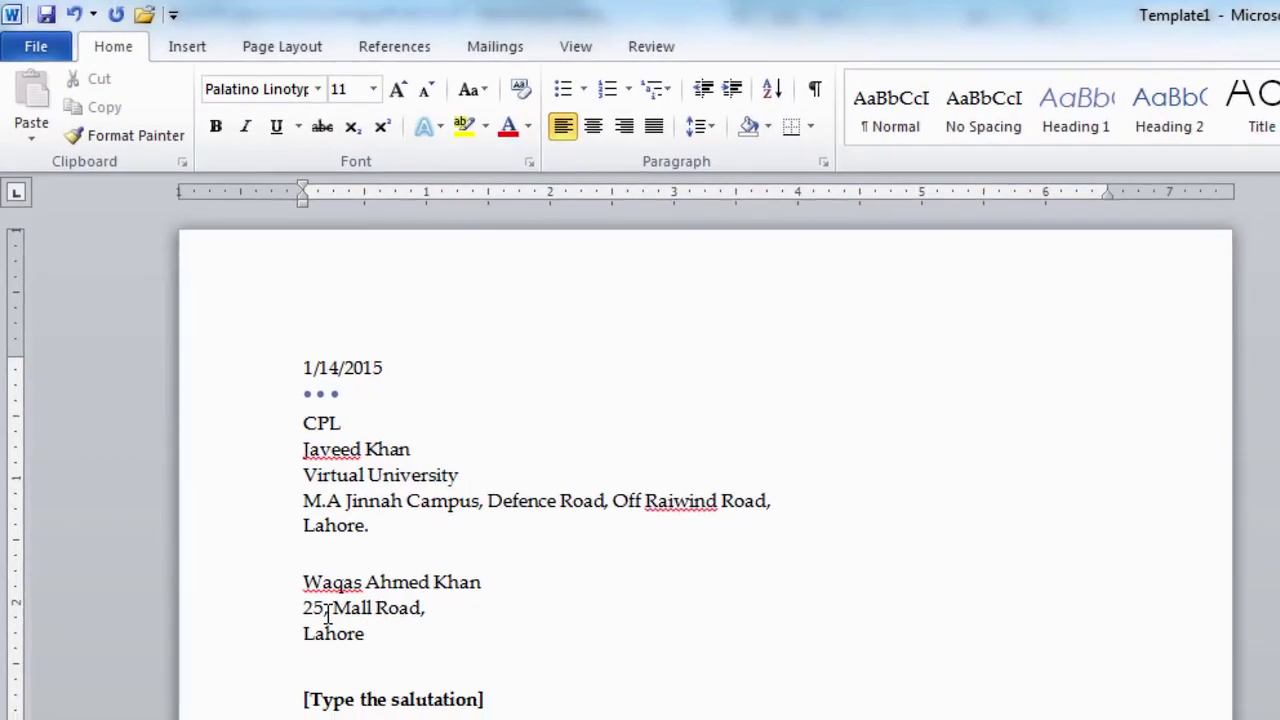
left_click(312, 686)
type("Dear Sir,")
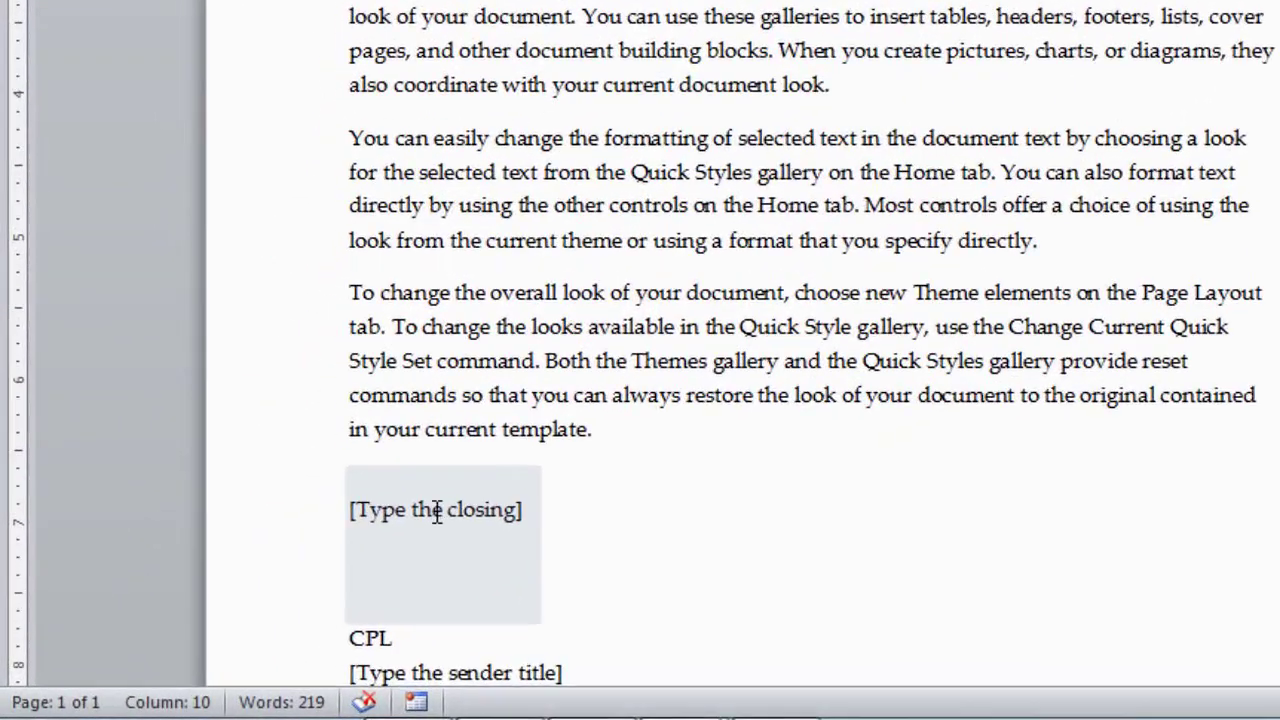
Step: Set the closing to 'Yours Sincerely' and the sender title to 'Project Manager'
left_click(435, 511)
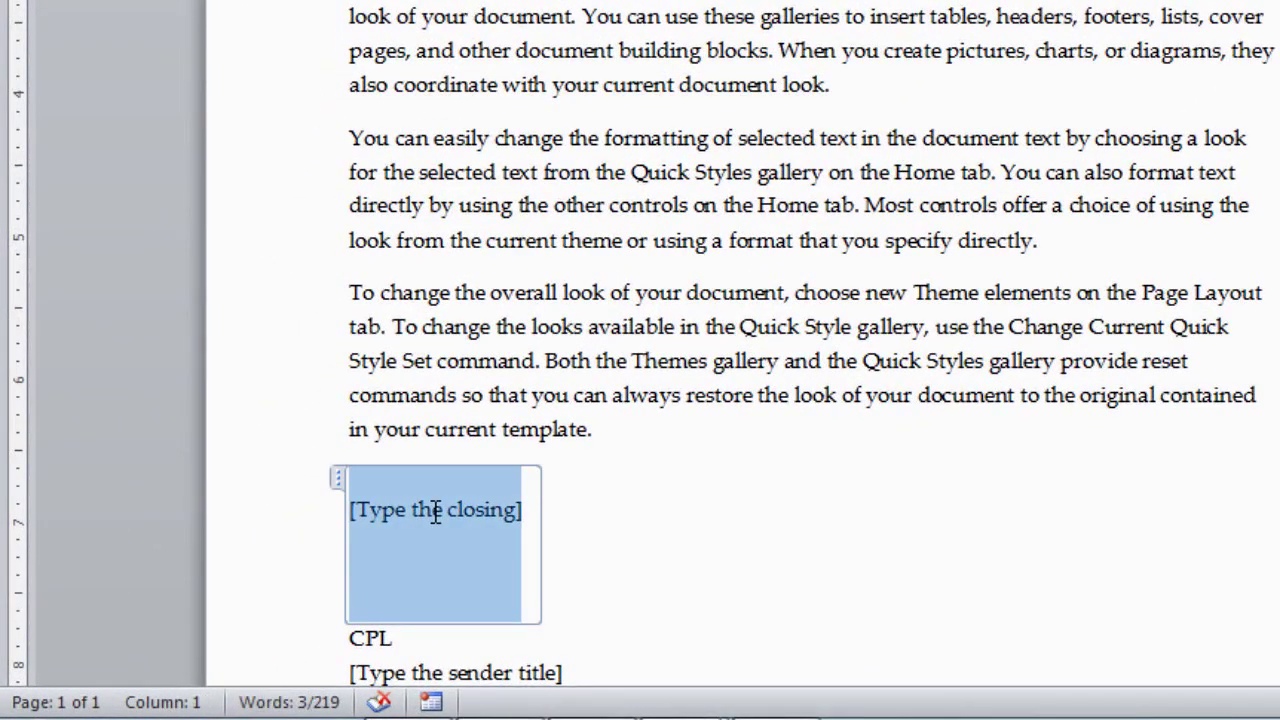
type("Yours Sincerely")
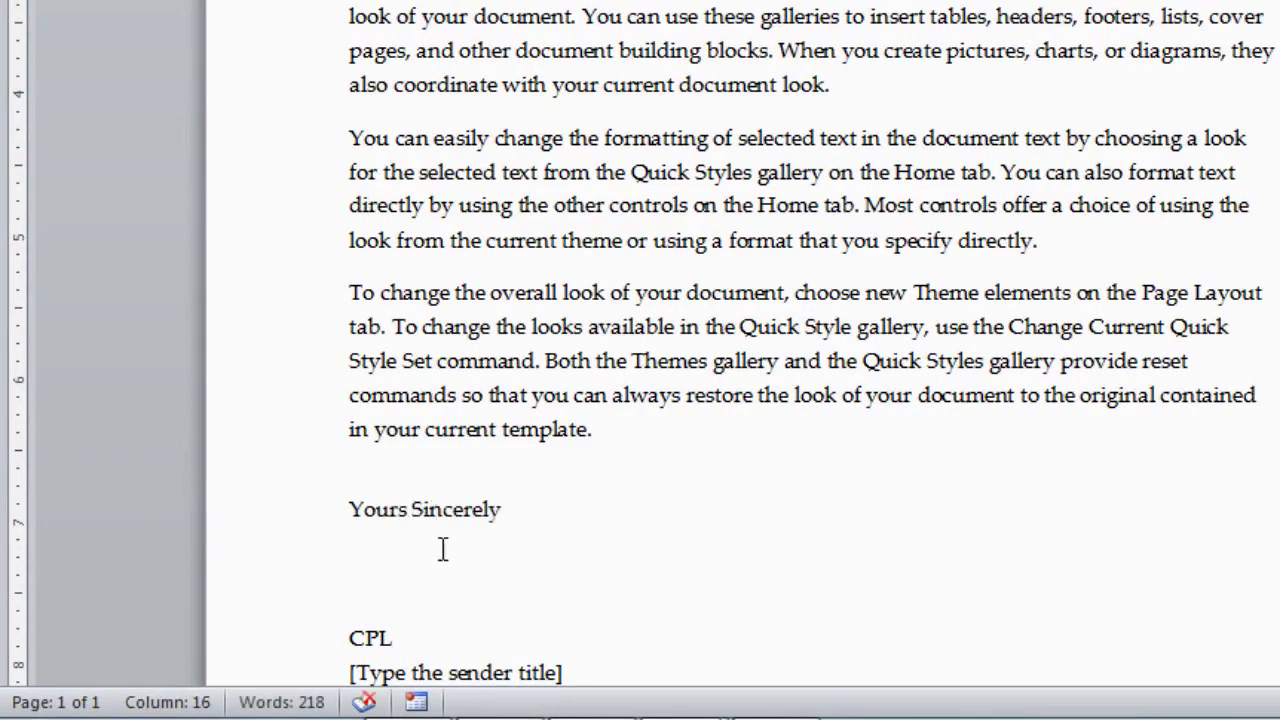
scroll(434, 512, "down", 2)
left_click(431, 516)
type("Project Manager")
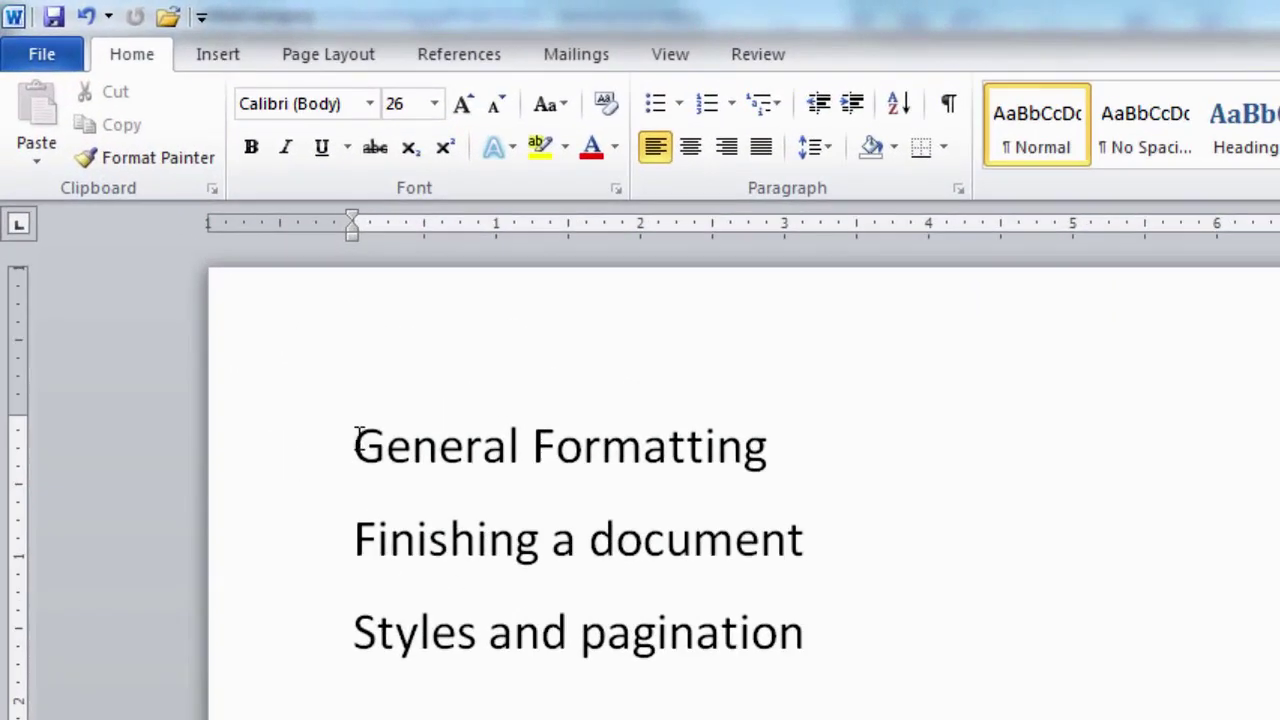
Step: Make the 'General Formatting' line bold, underlined and 36 pt
left_click_drag(357, 440, 682, 472)
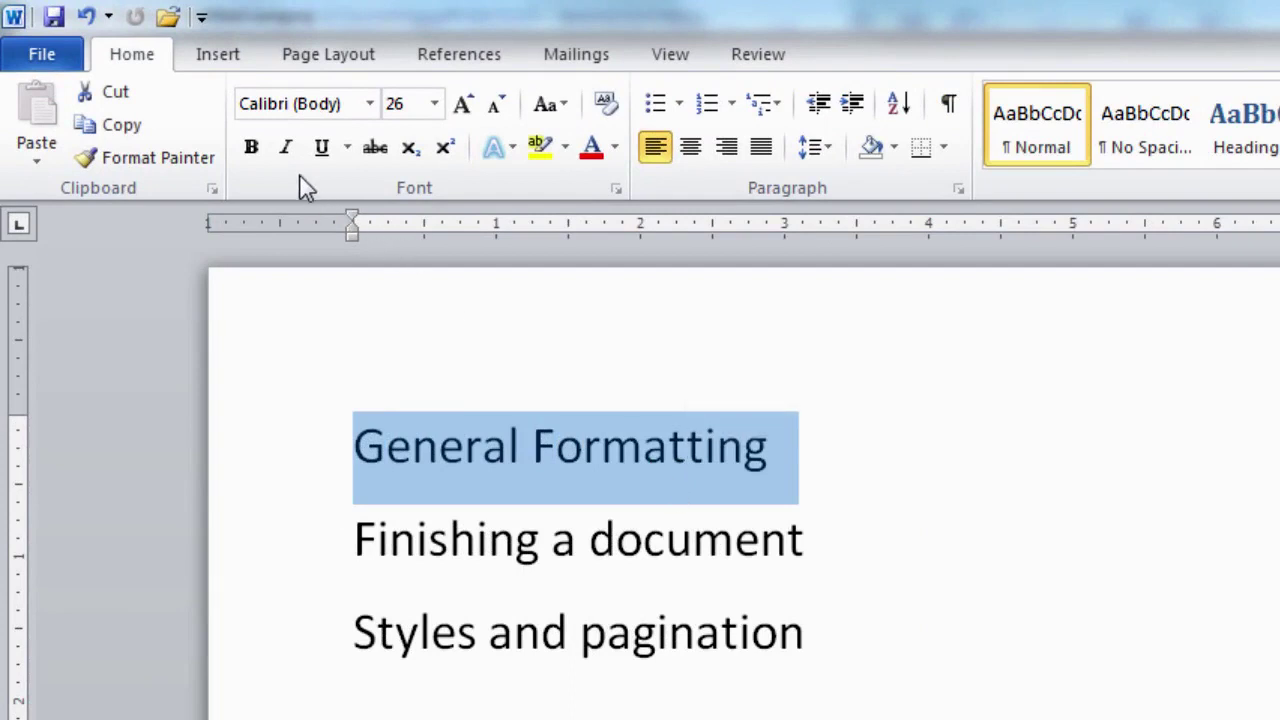
left_click(259, 156)
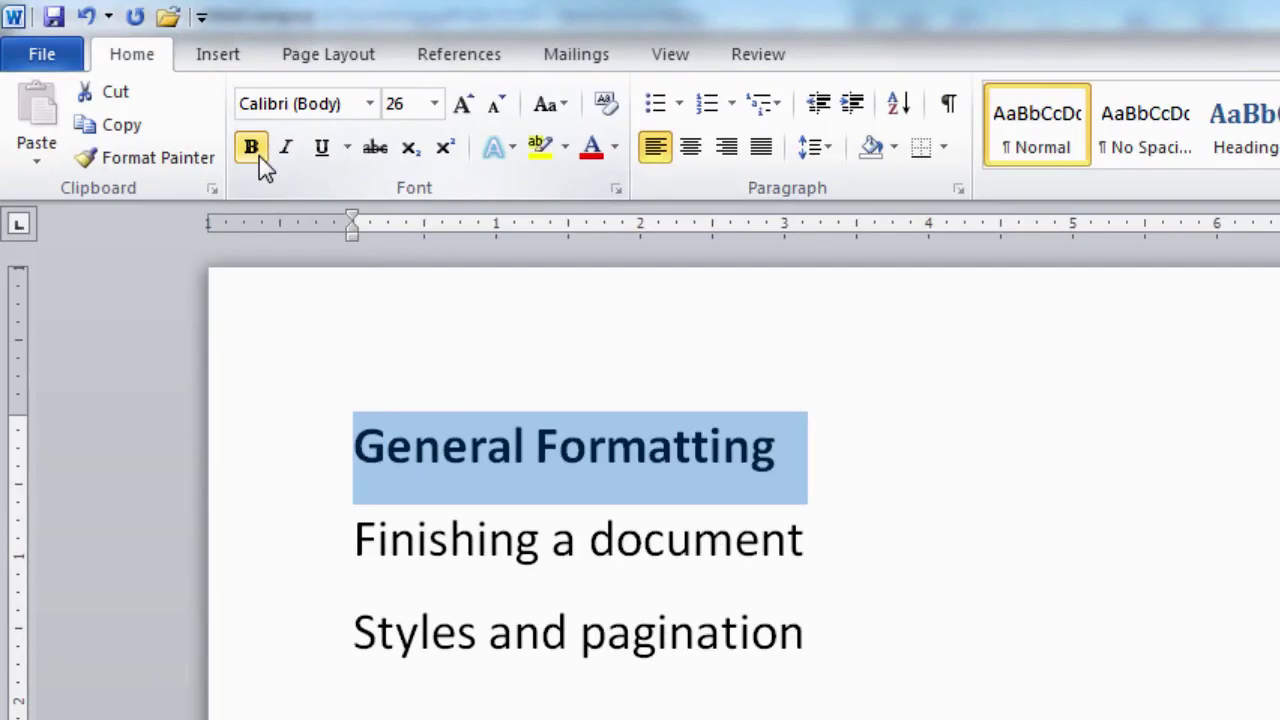
left_click(322, 150)
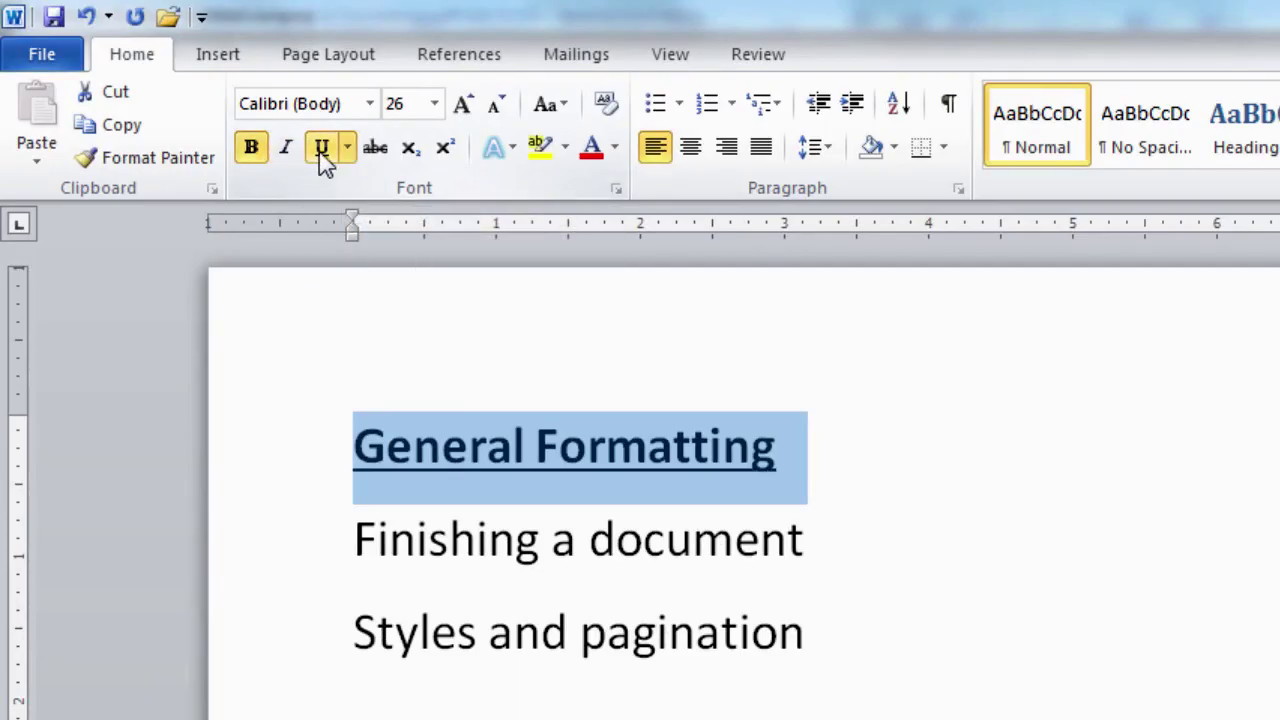
left_click(433, 106)
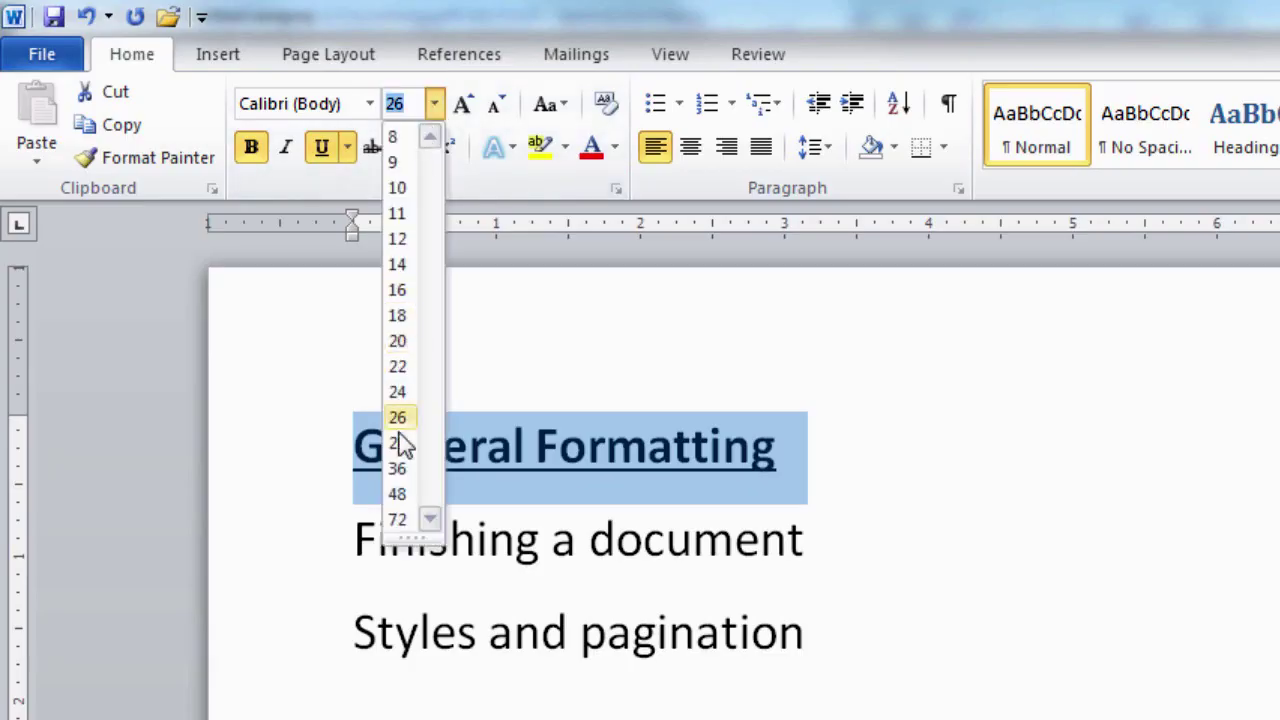
left_click(399, 470)
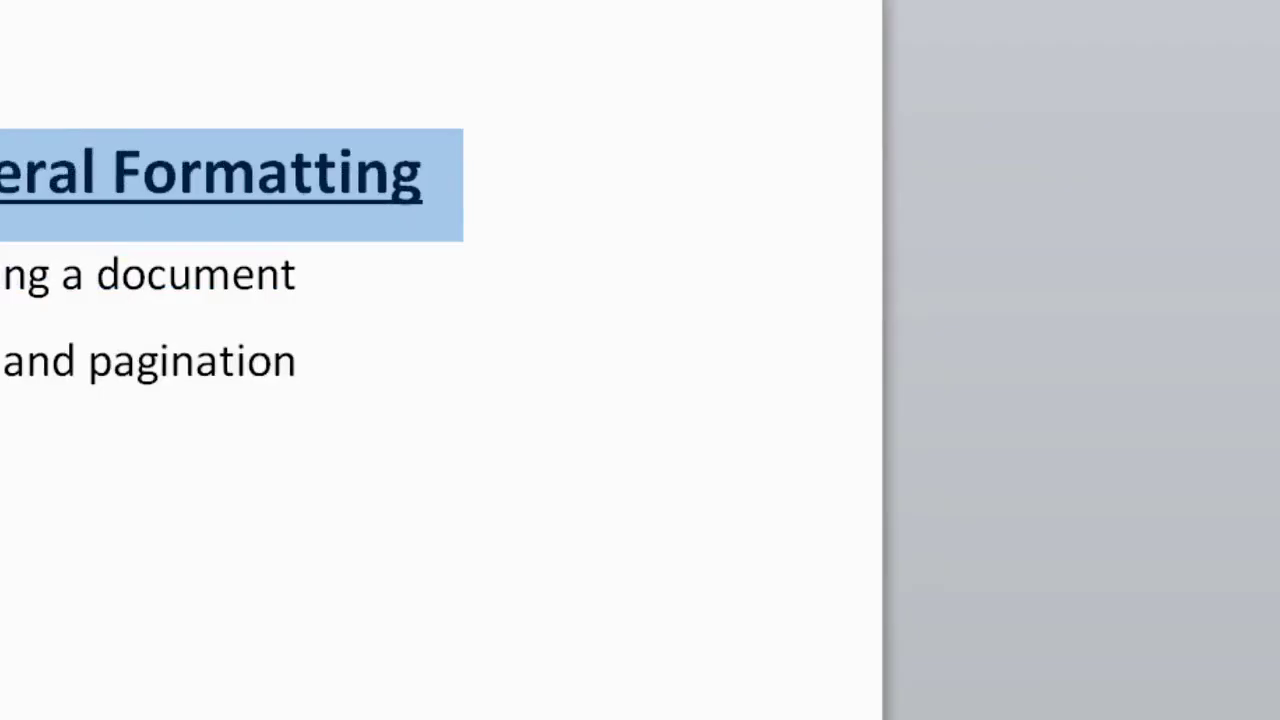
Step: Apply the Bold Italic font style to the 'Finishing a document' line via the Font dialog
key("ctrl+d")
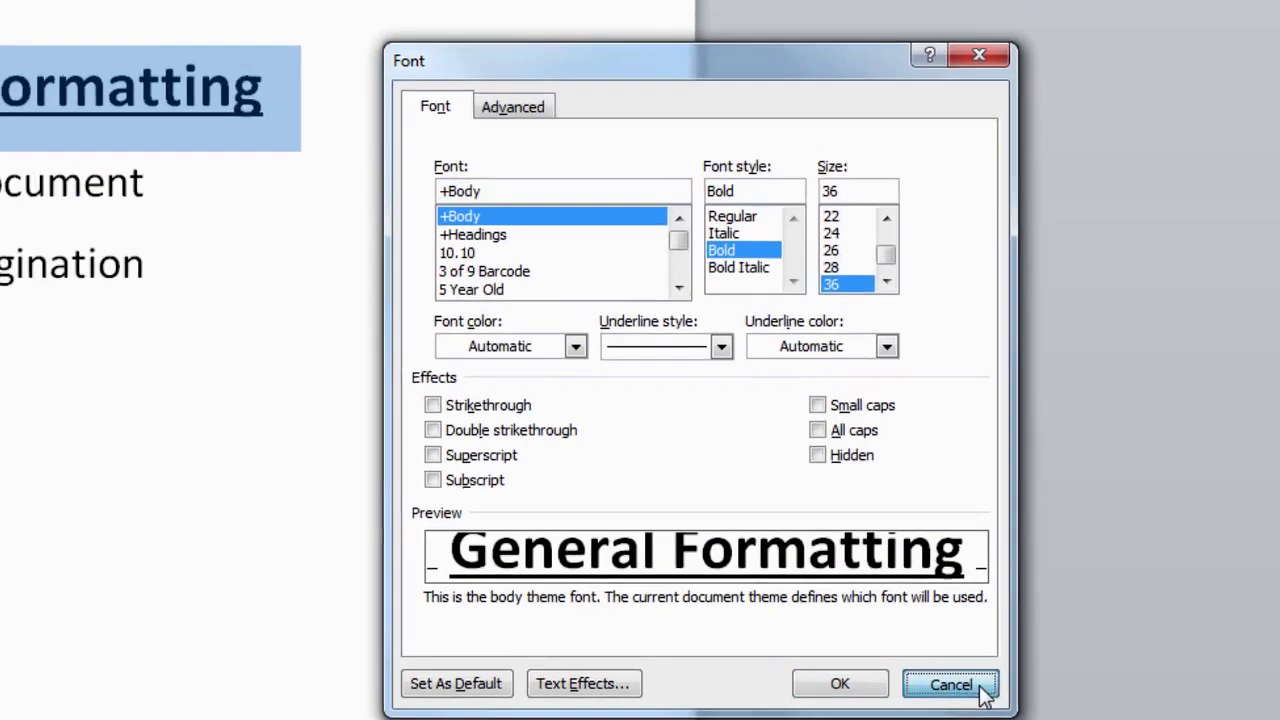
left_click(960, 685)
left_click_drag(215, 345, 437, 350)
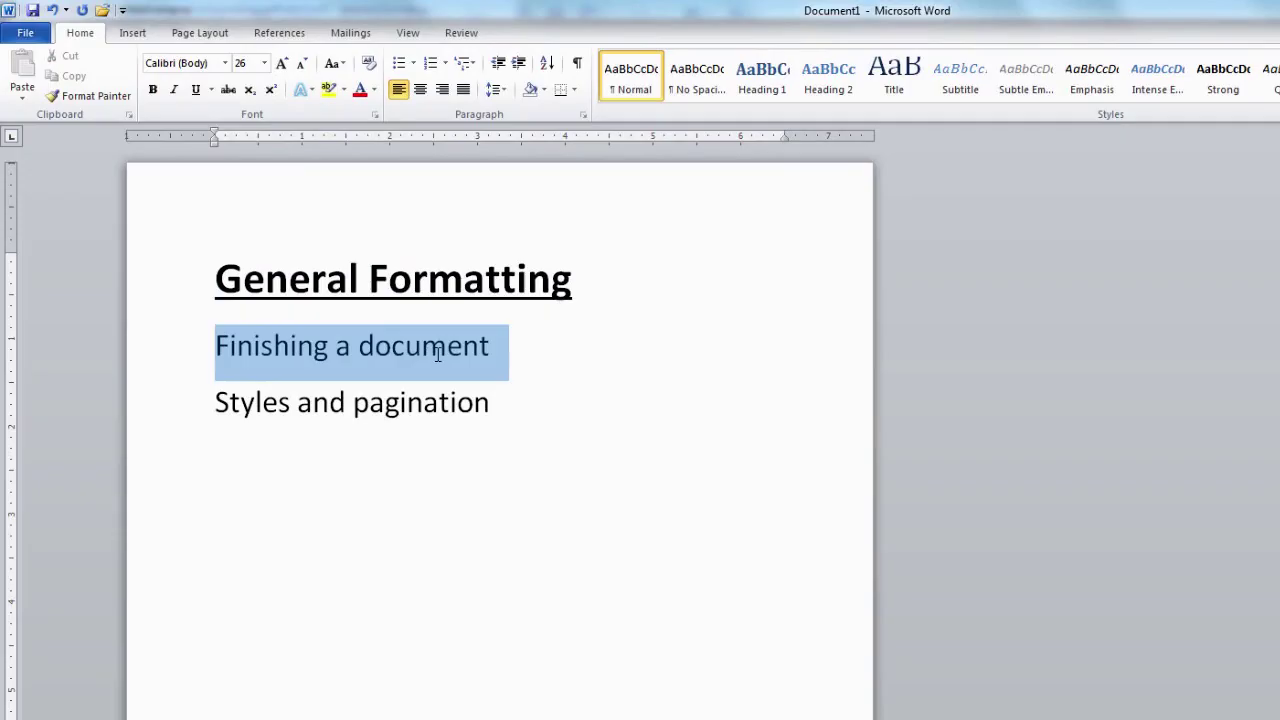
left_click(375, 116)
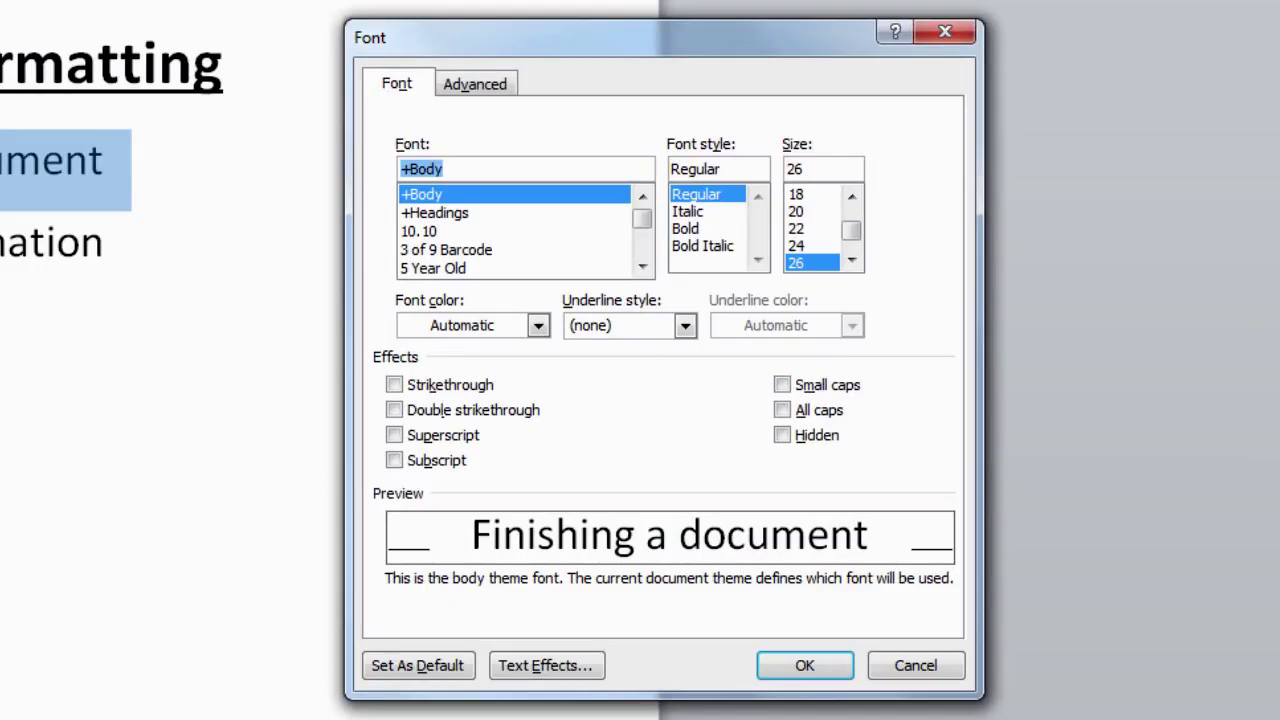
left_click(702, 246)
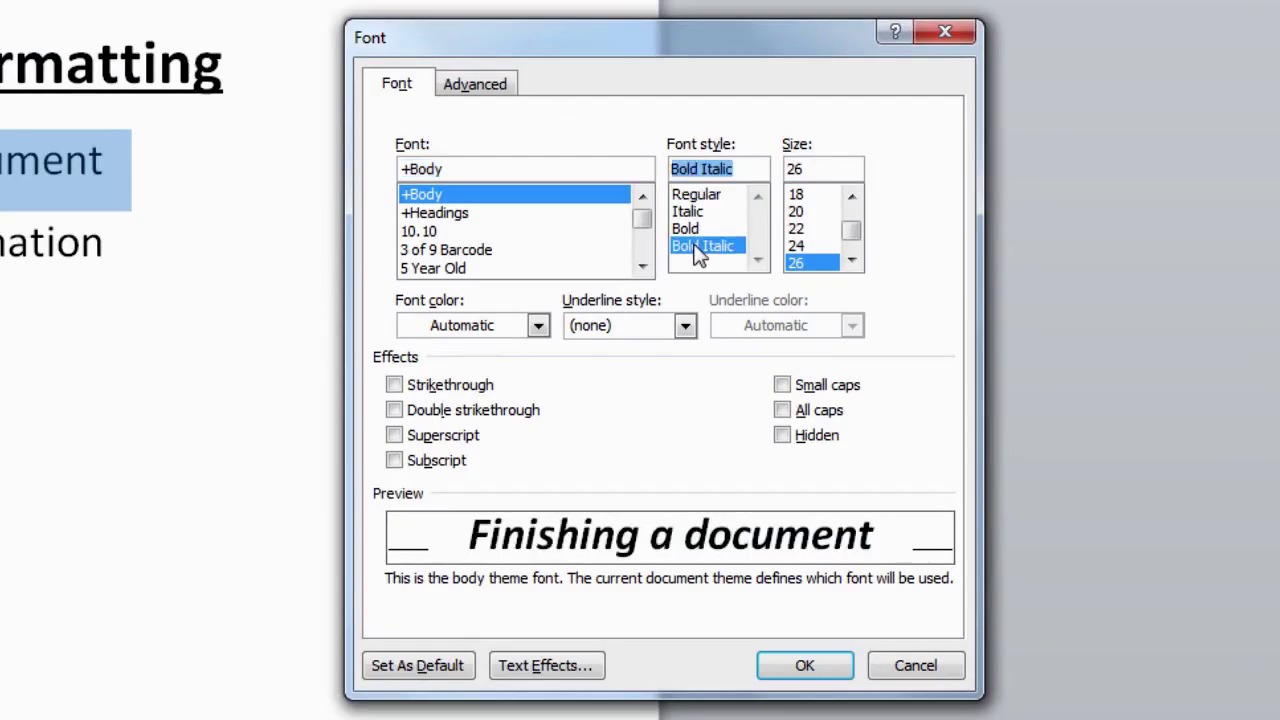
left_click(804, 666)
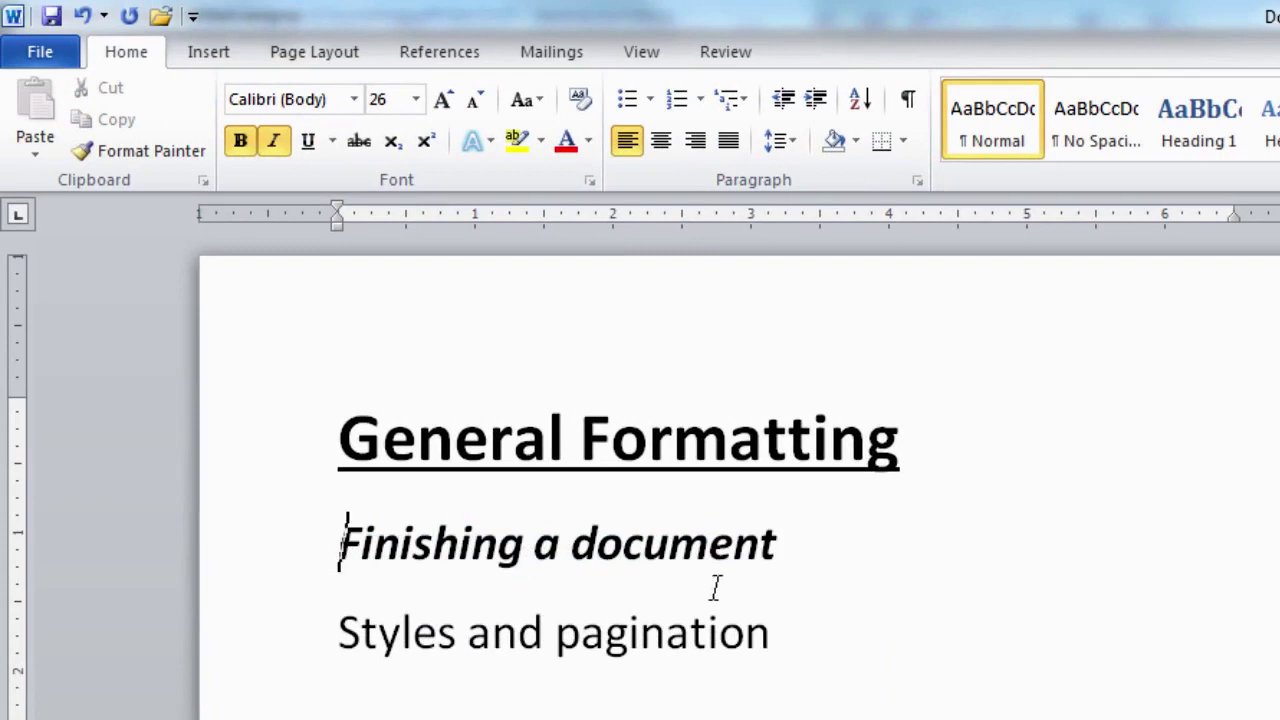
left_click(333, 634)
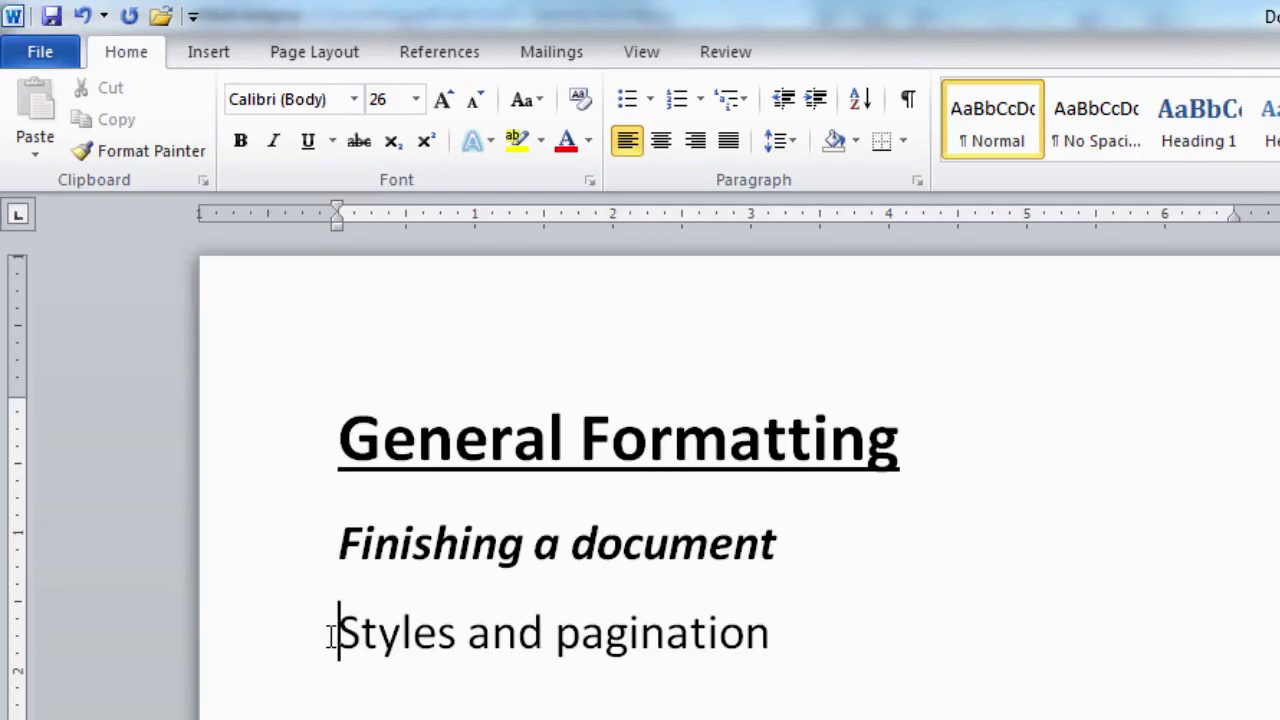
left_click_drag(340, 540, 729, 541)
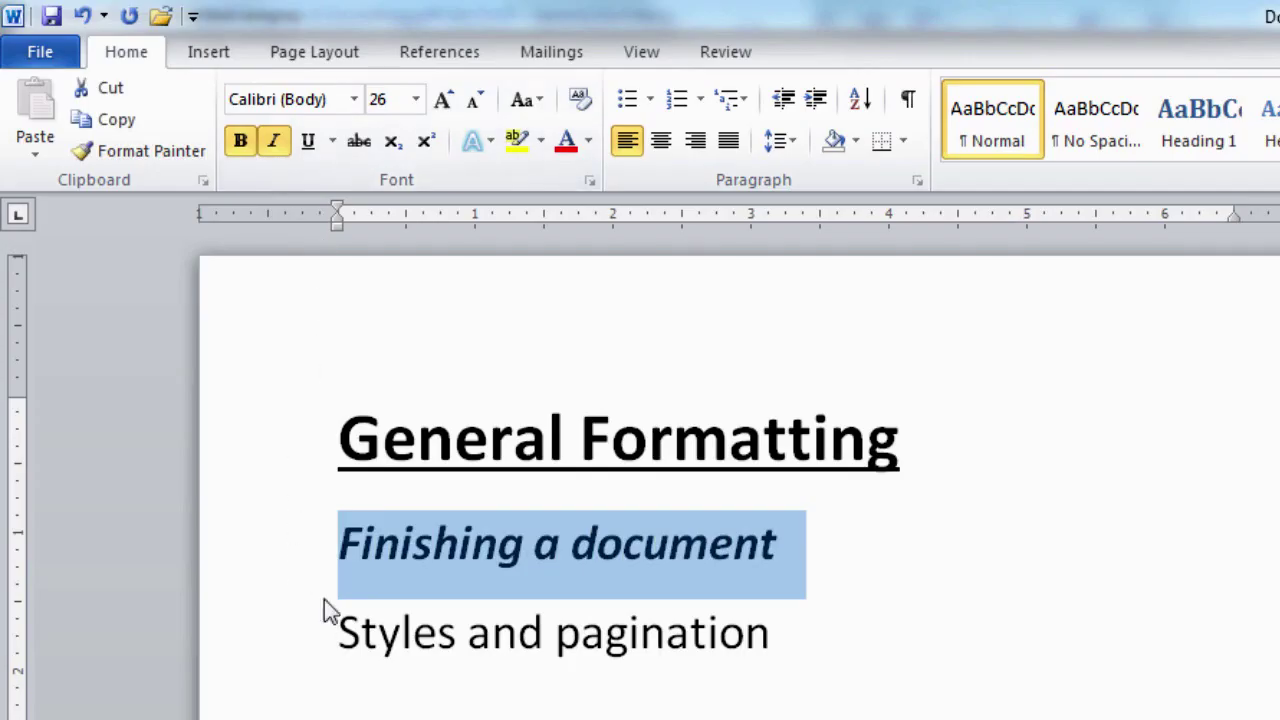
Step: Make the 'Styles and pagination' line bold and italic with the Home tab buttons
left_click(340, 632)
left_click_drag(378, 630, 671, 618)
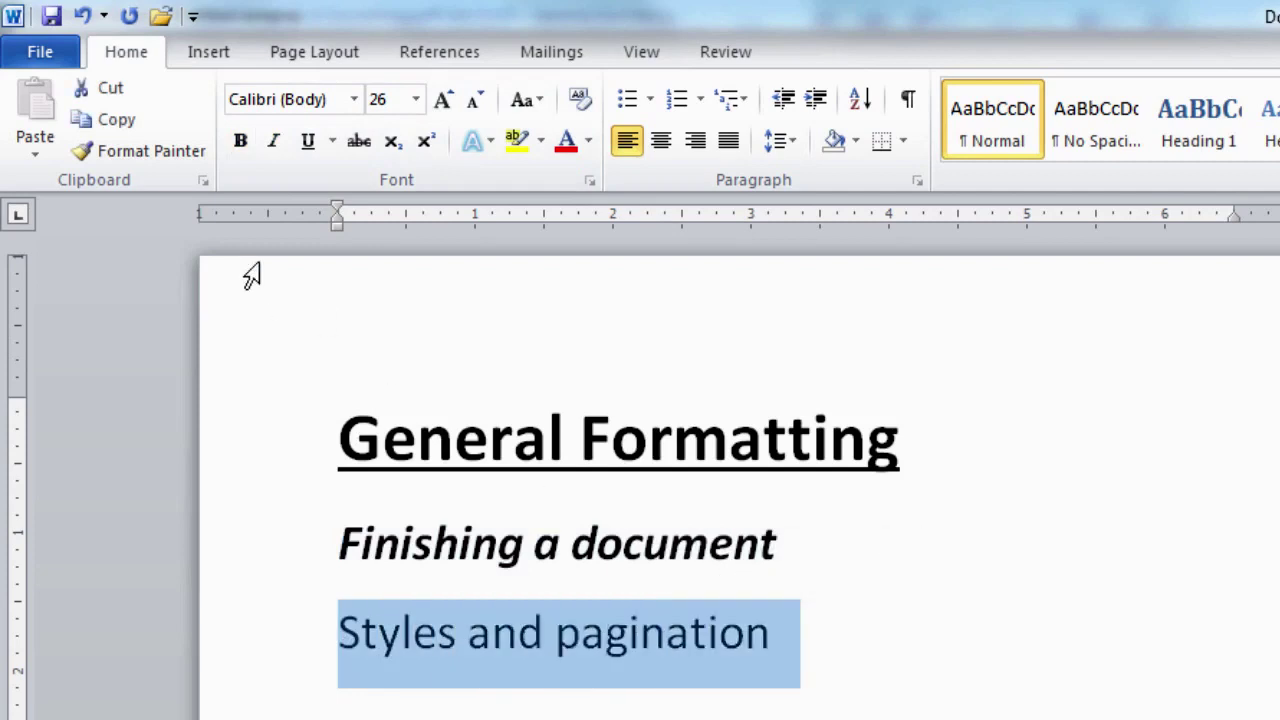
left_click(239, 148)
left_click(272, 145)
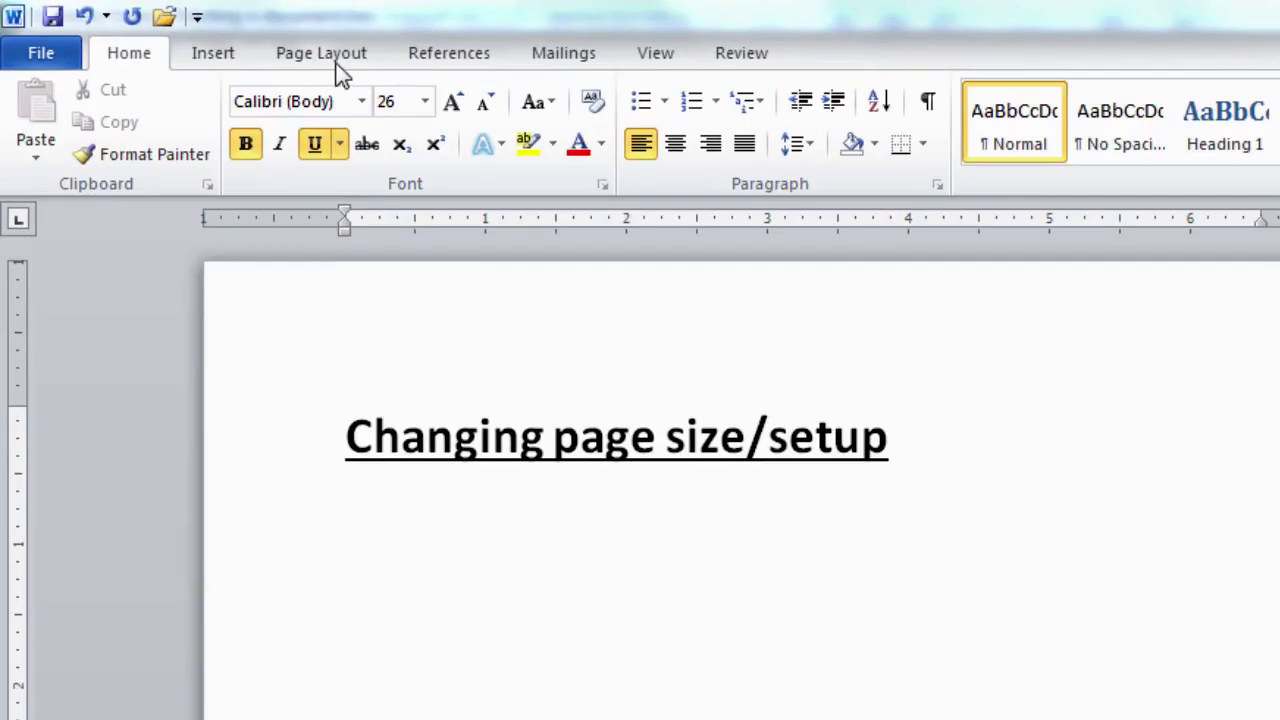
Step: Bring up the Page Layout ribbon options
left_click(338, 56)
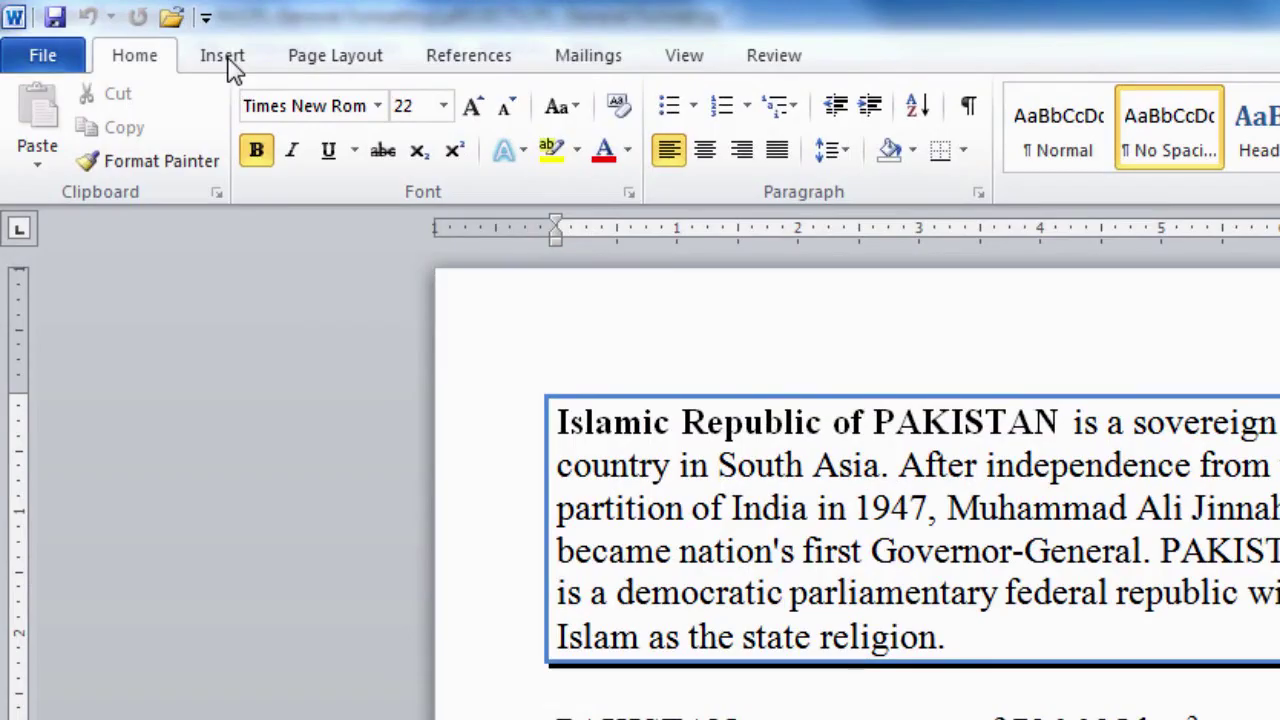
Step: Show the built-in header designs in the Insert tab's Header gallery
left_click(230, 62)
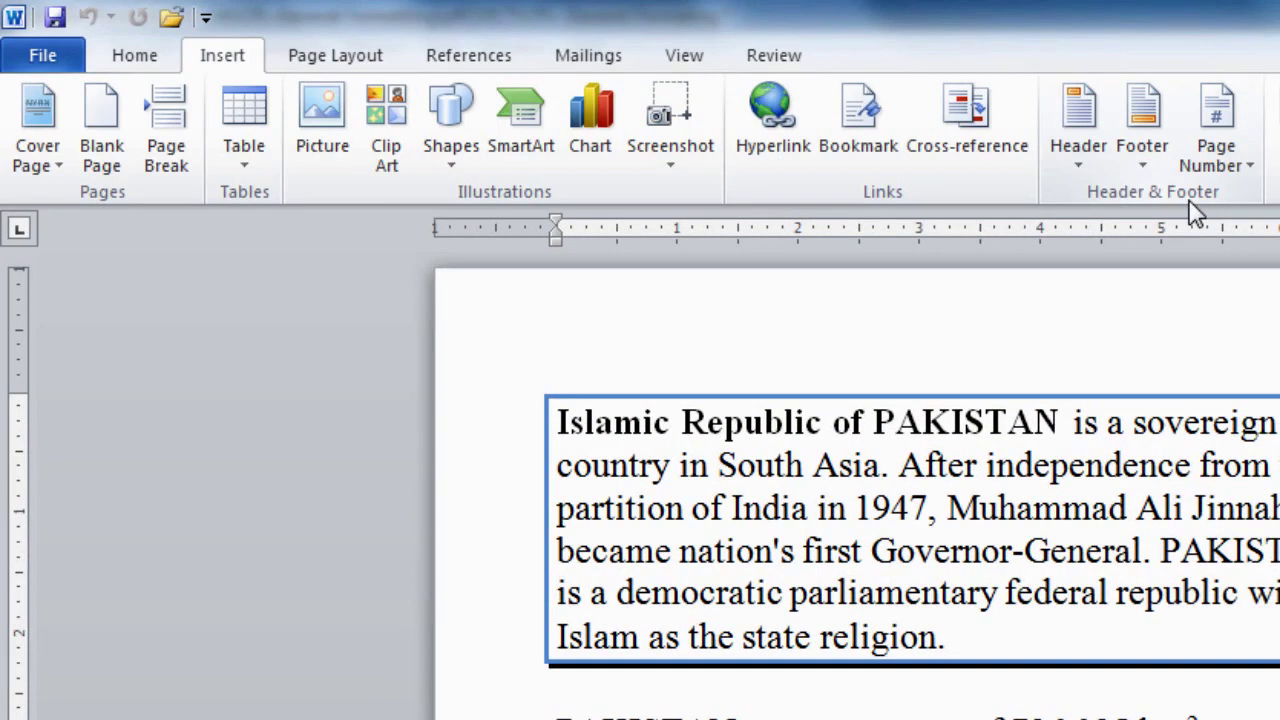
left_click(1078, 118)
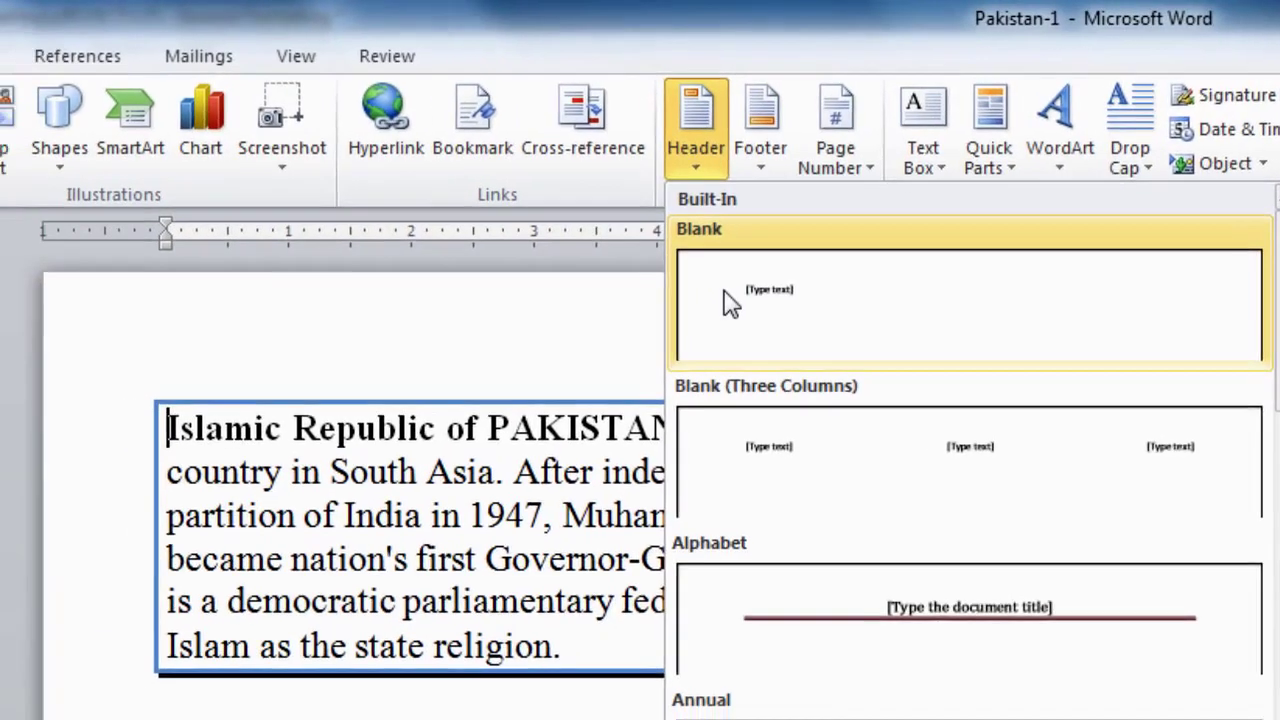
Step: Insert the Blank header design, leaving a [Type text] placeholder at the top of the page
left_click(676, 297)
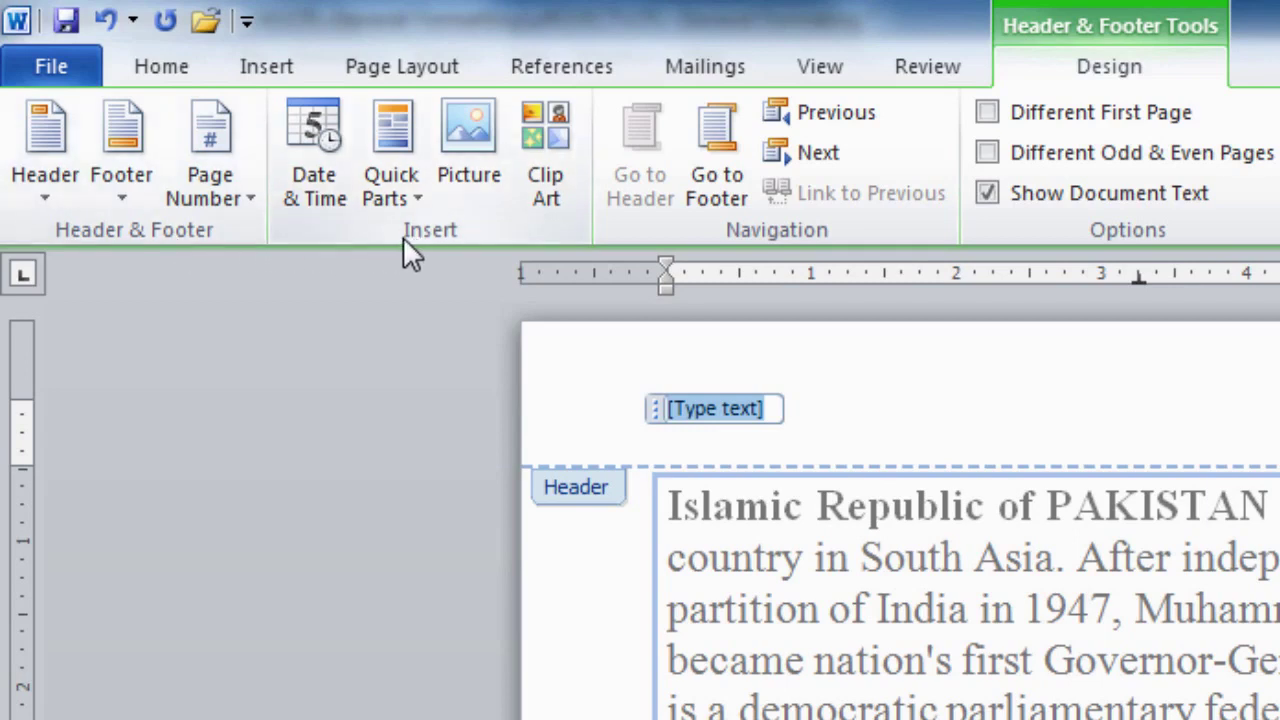
Step: Insert the Author document property field into the header
left_click(397, 130)
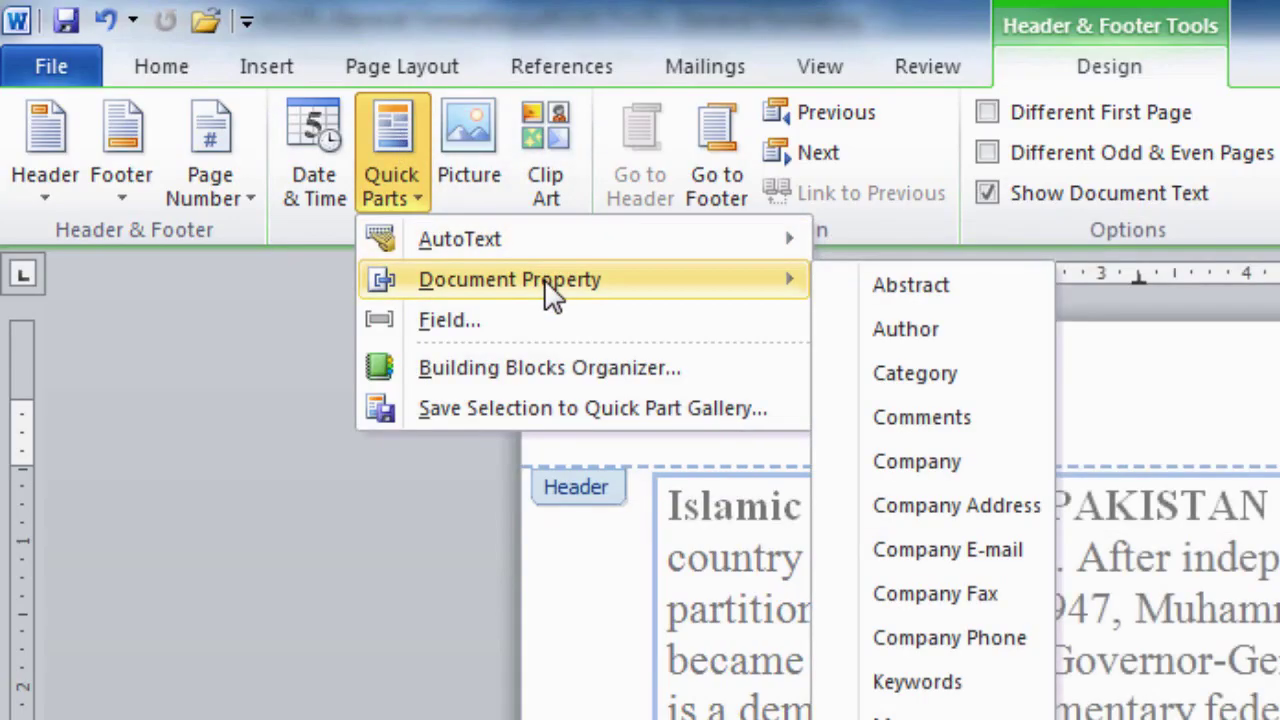
mouse_move(510, 280)
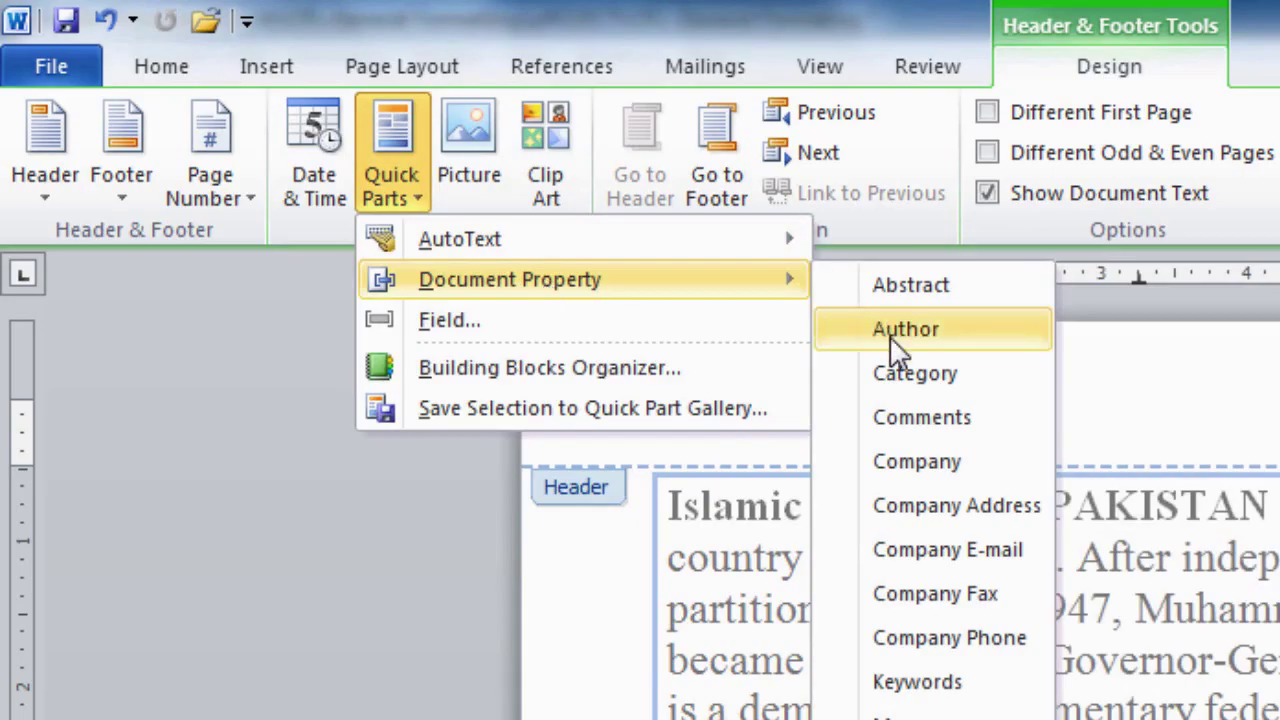
left_click(962, 338)
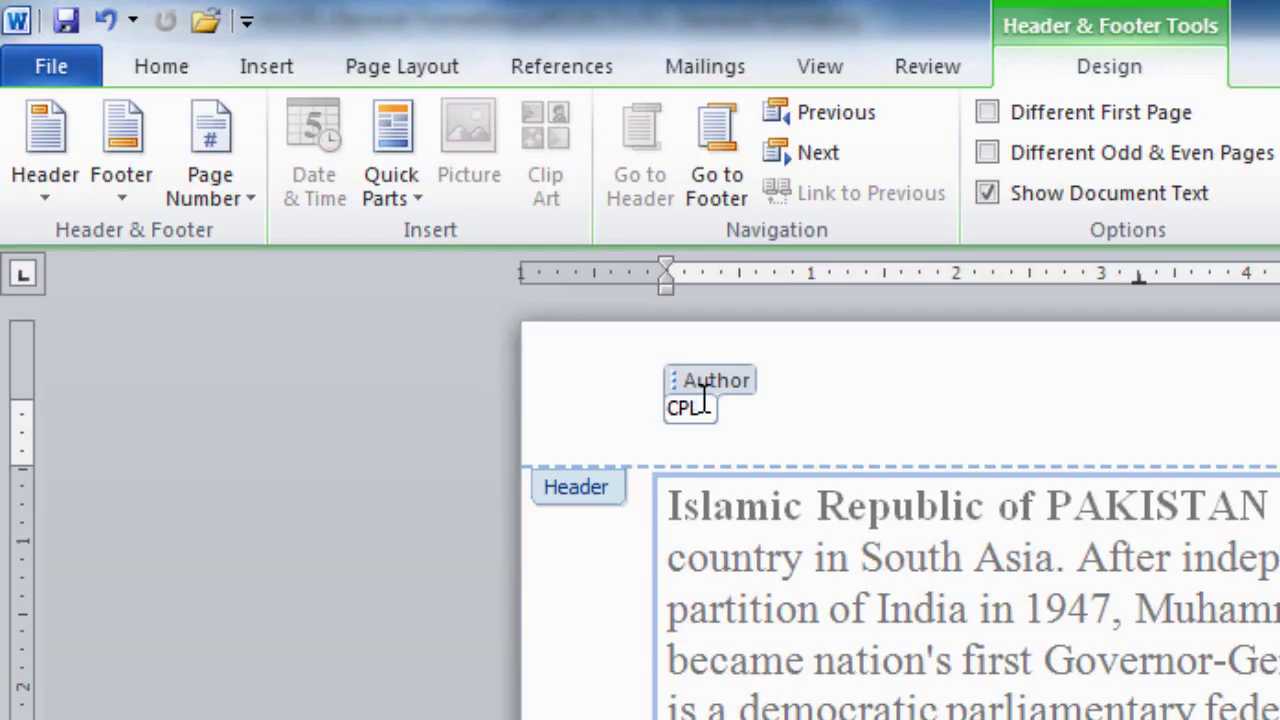
left_click(713, 383)
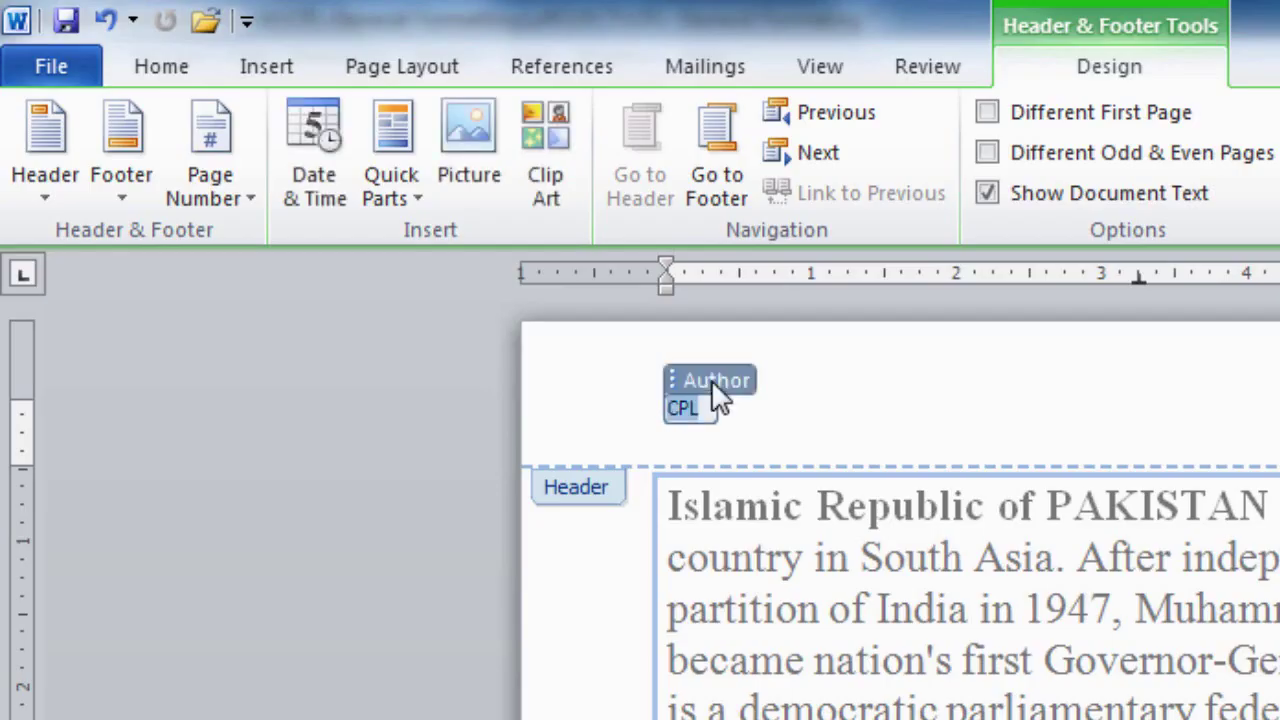
Step: Insert the full weekday date in the header, then overwrite it with 'Virtual University'
left_click(325, 140)
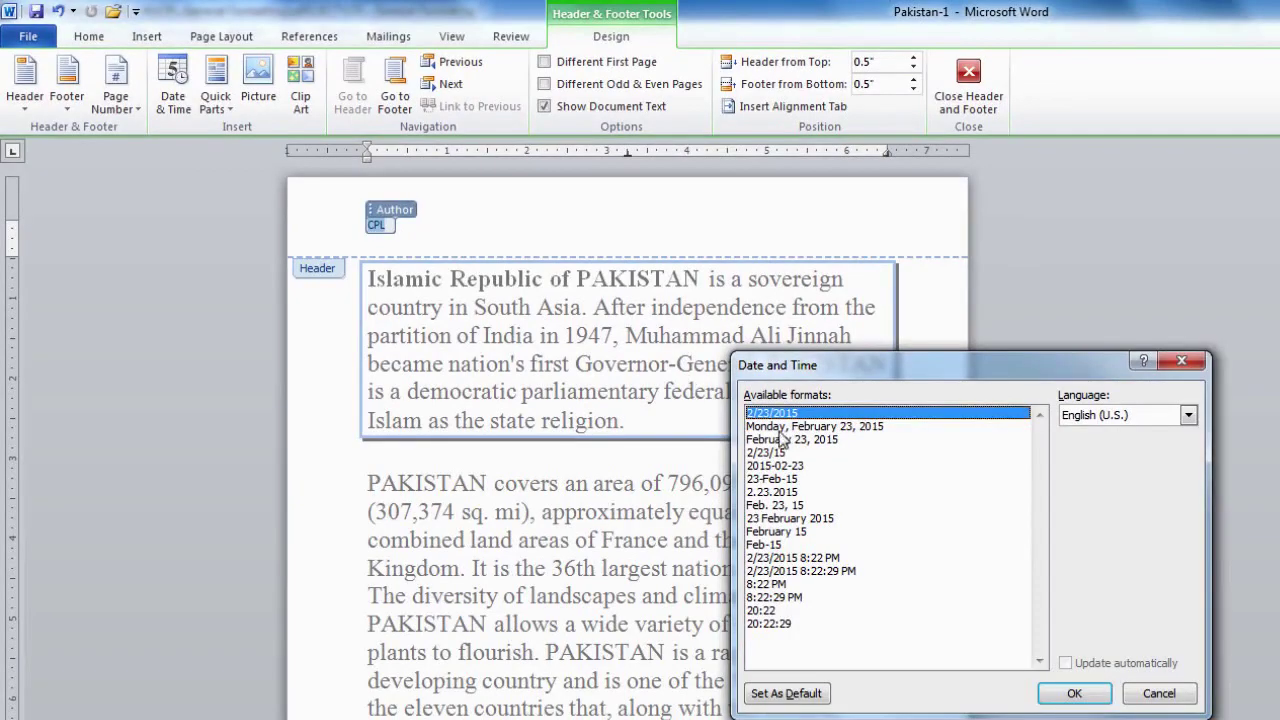
left_click(785, 426)
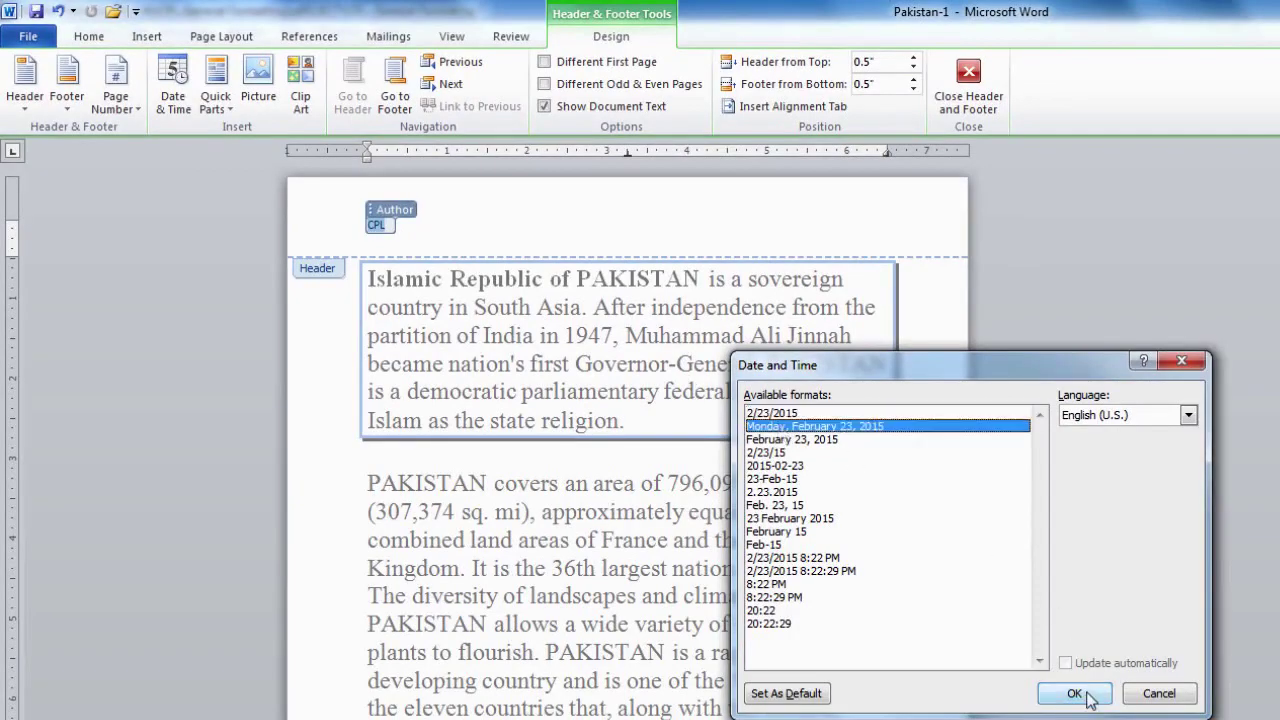
left_click(1074, 693)
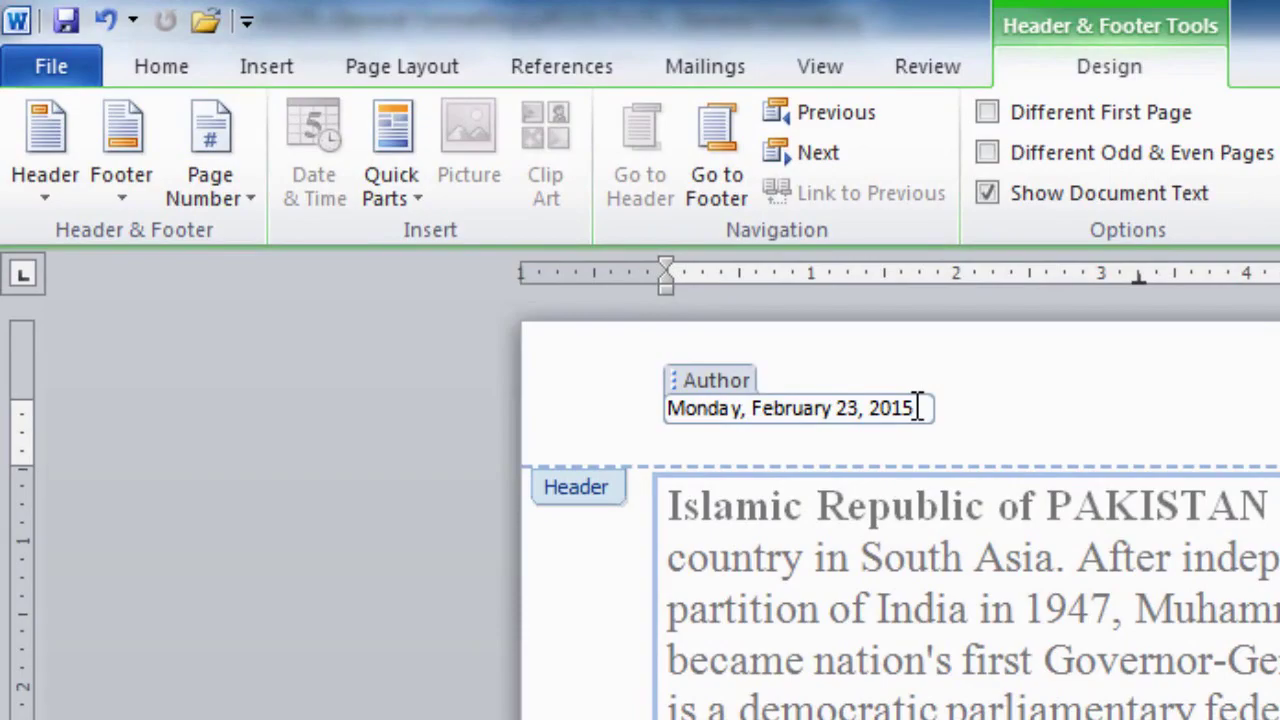
left_click_drag(918, 408, 606, 406)
type("Virtual University")
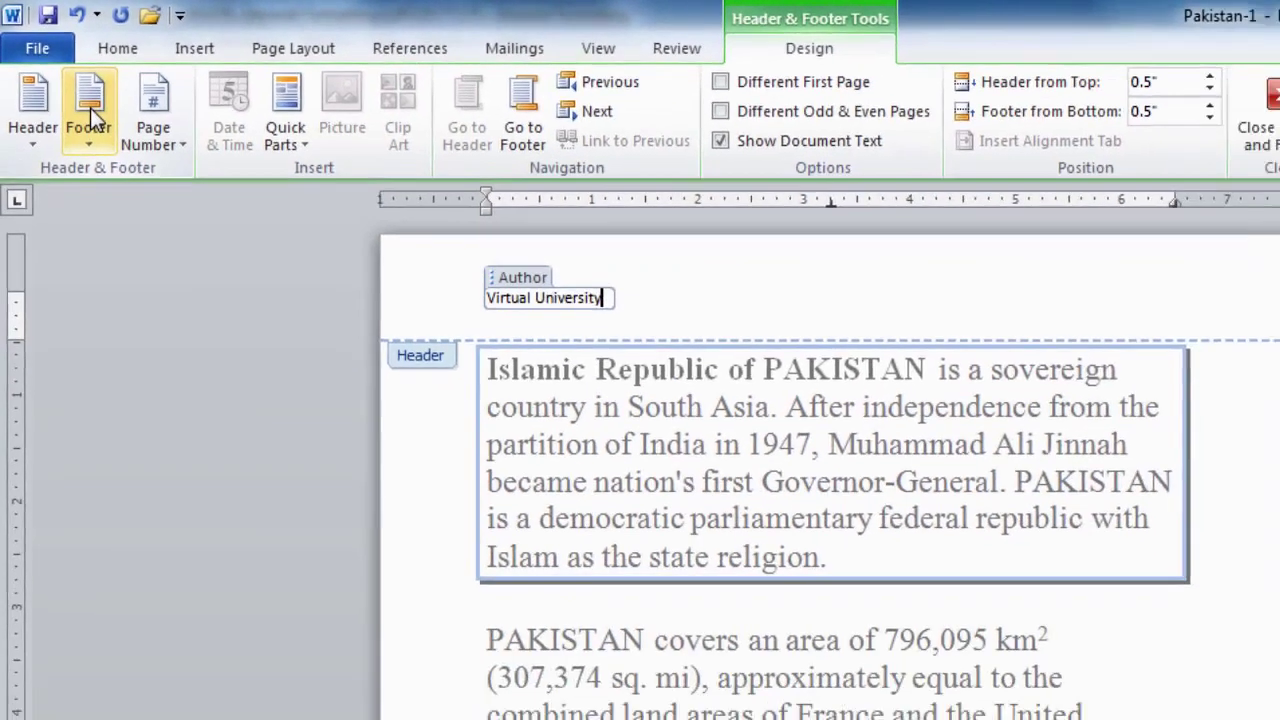
Step: Insert the Blank footer design with its [Type text] placeholder at the page bottom
left_click(122, 178)
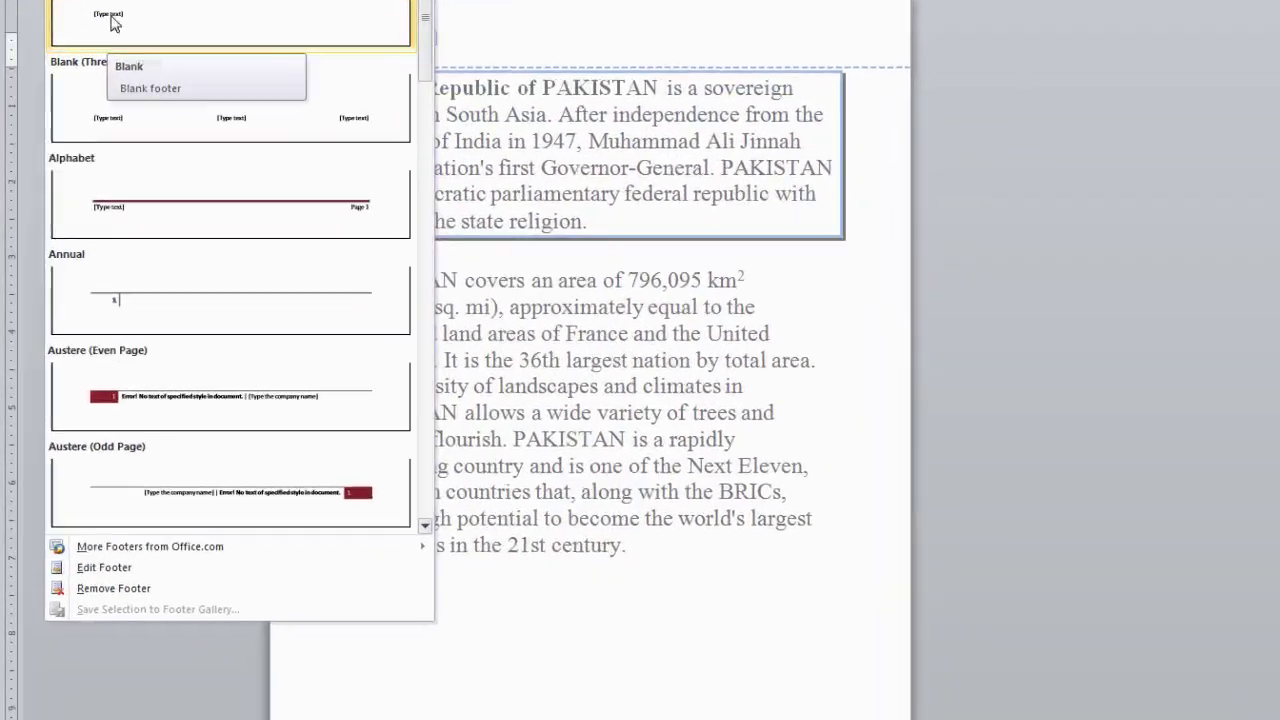
left_click(112, 22)
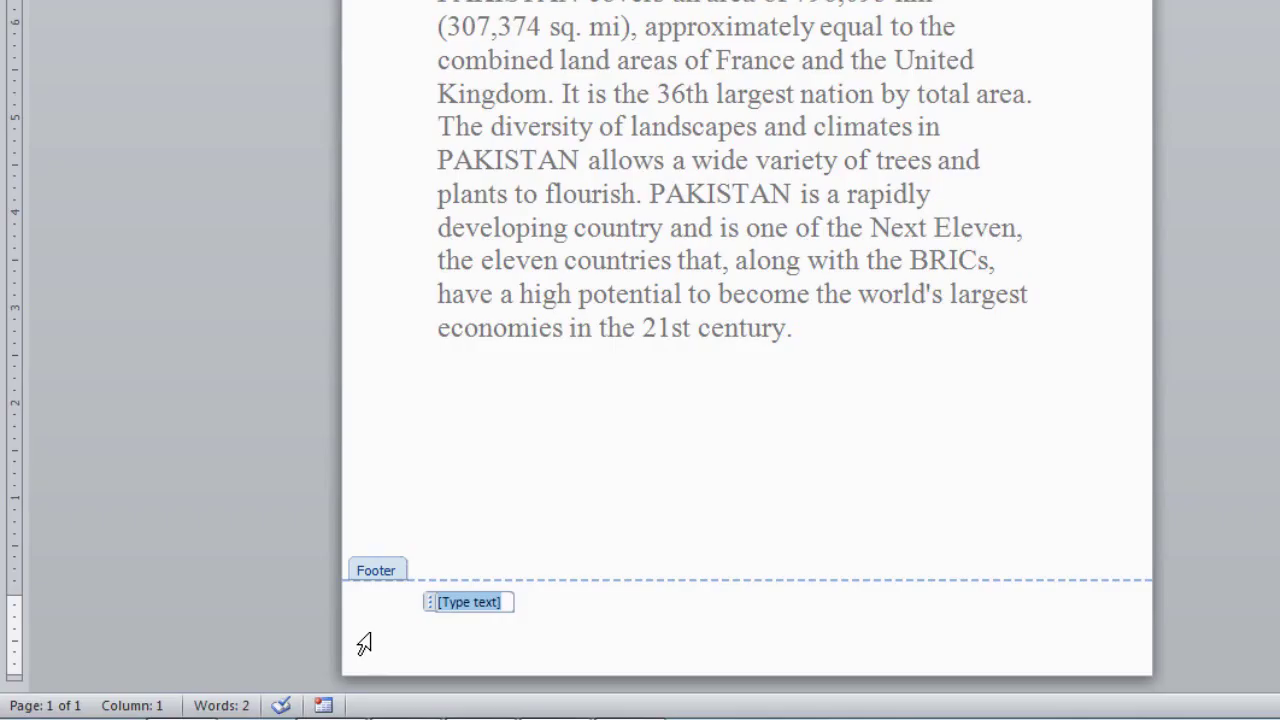
scroll(364, 644, "up", 3)
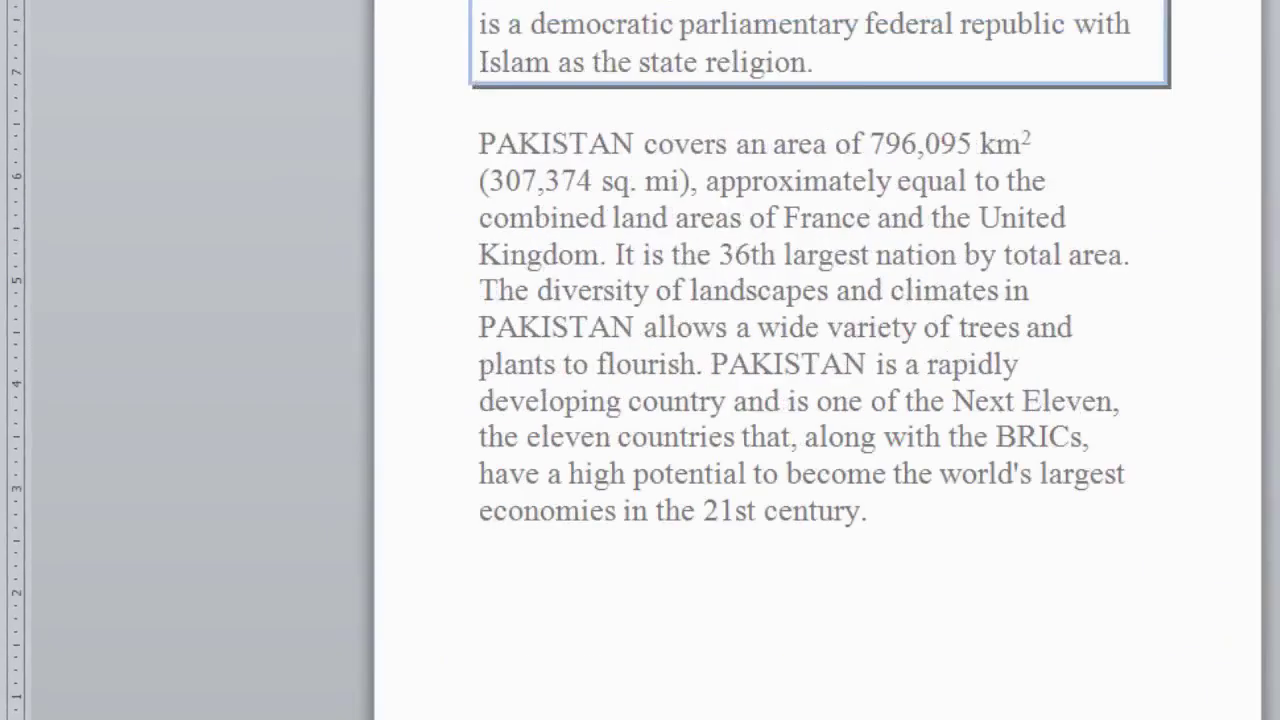
scroll(364, 644, "up", 8)
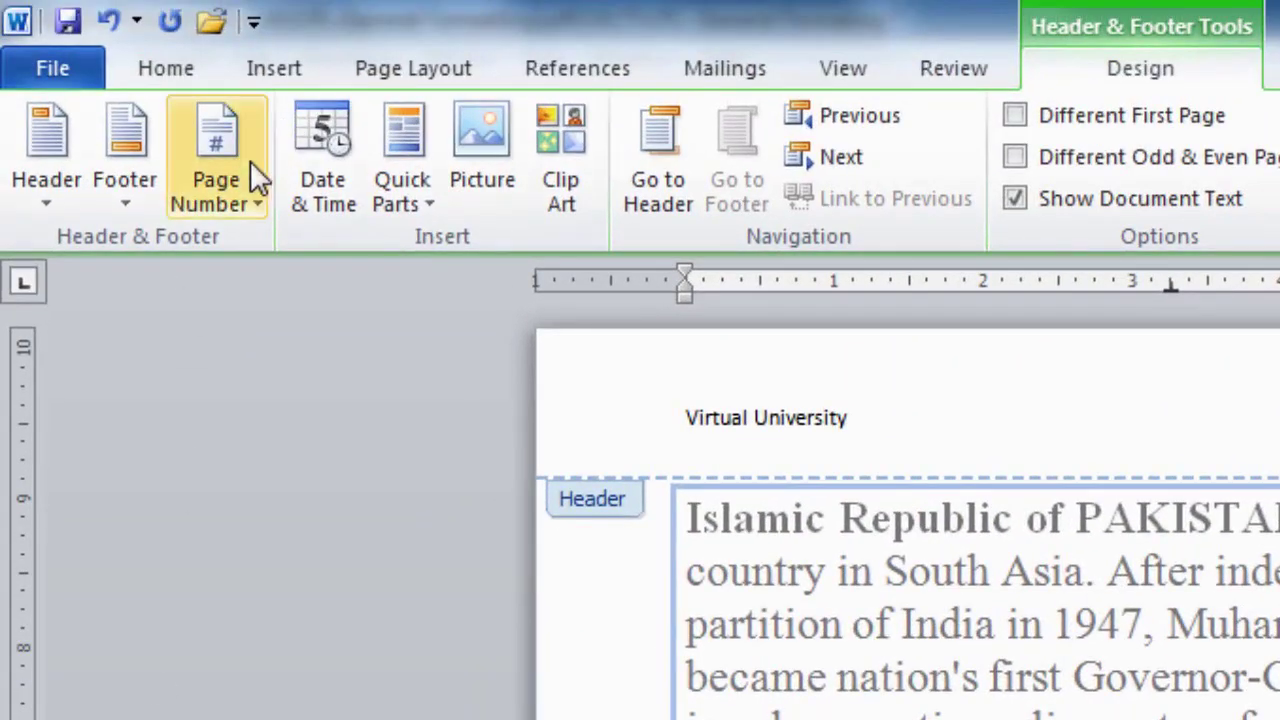
Step: Add Bold Numbers 1 'Page X of Y' numbering at the bottom of the page
left_click(245, 165)
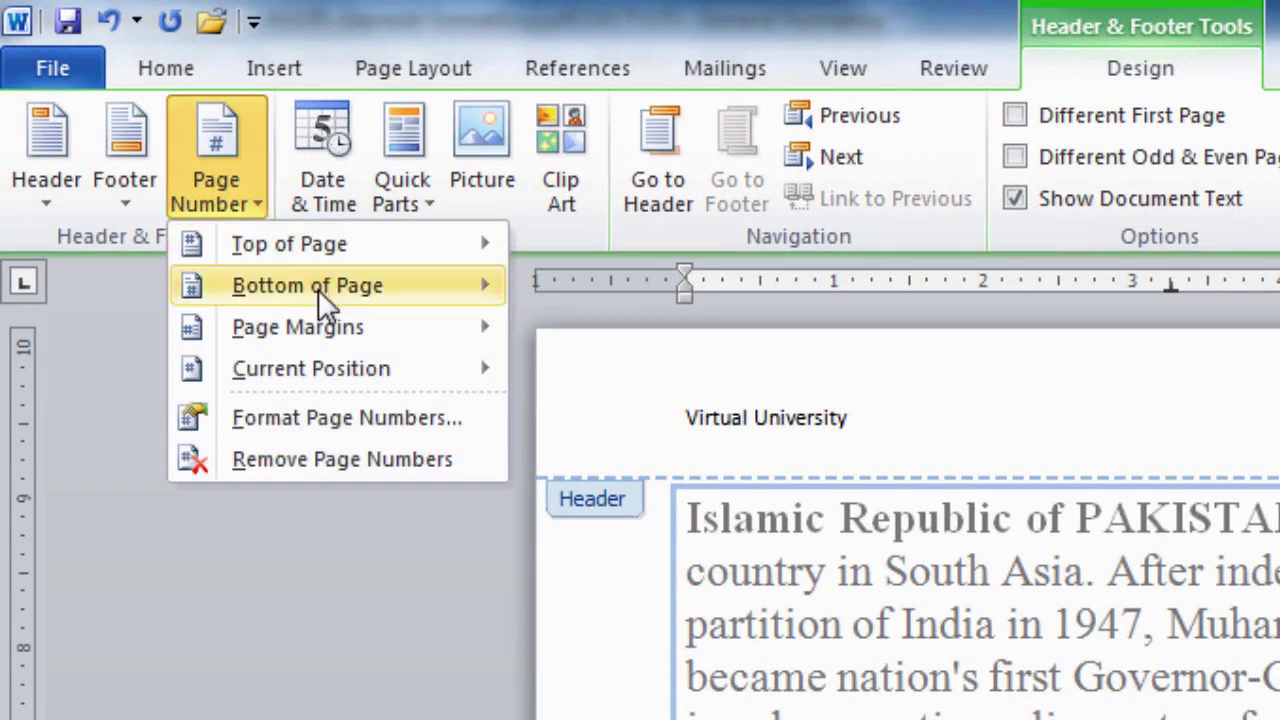
mouse_move(307, 285)
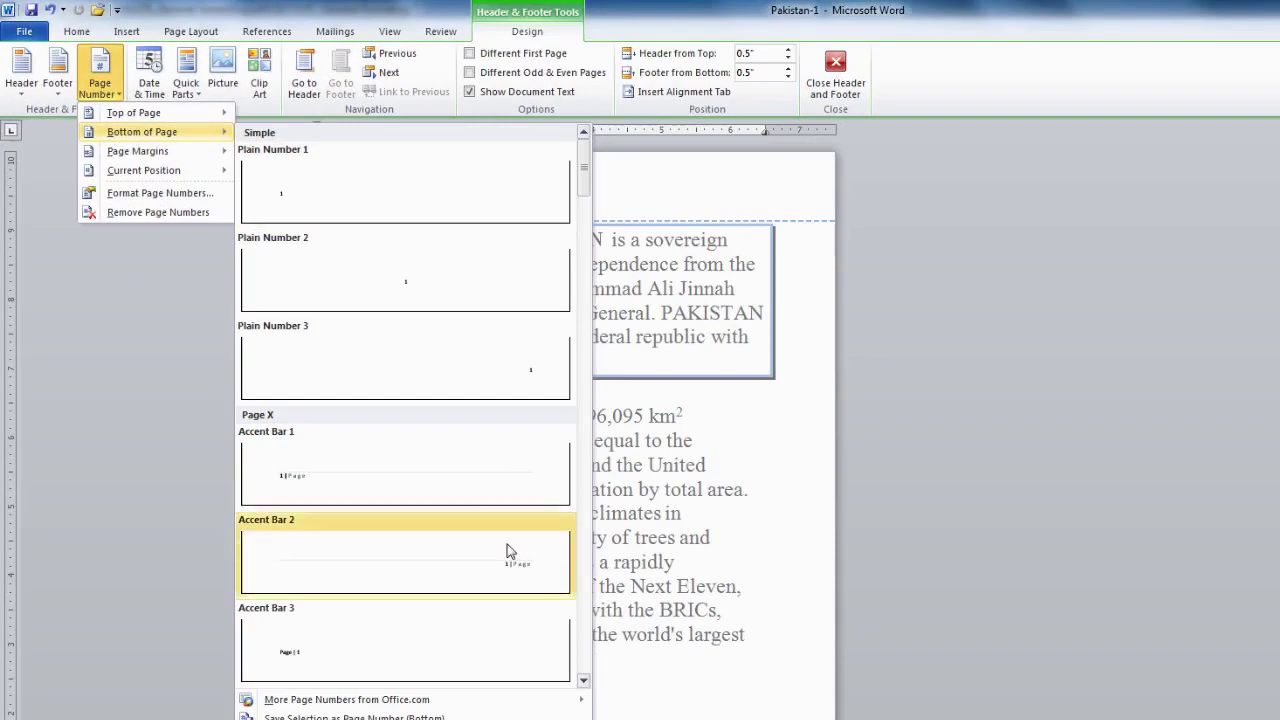
scroll(507, 551, "down", 2)
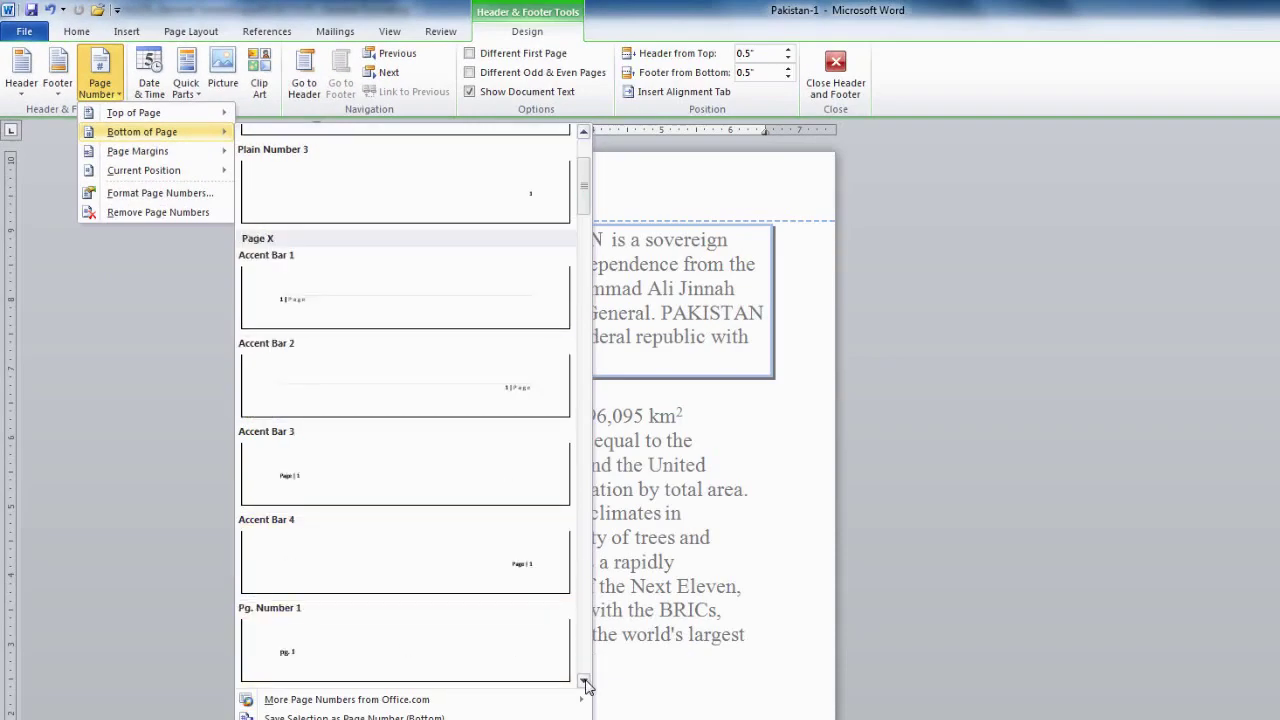
scroll(506, 620, "down", 3)
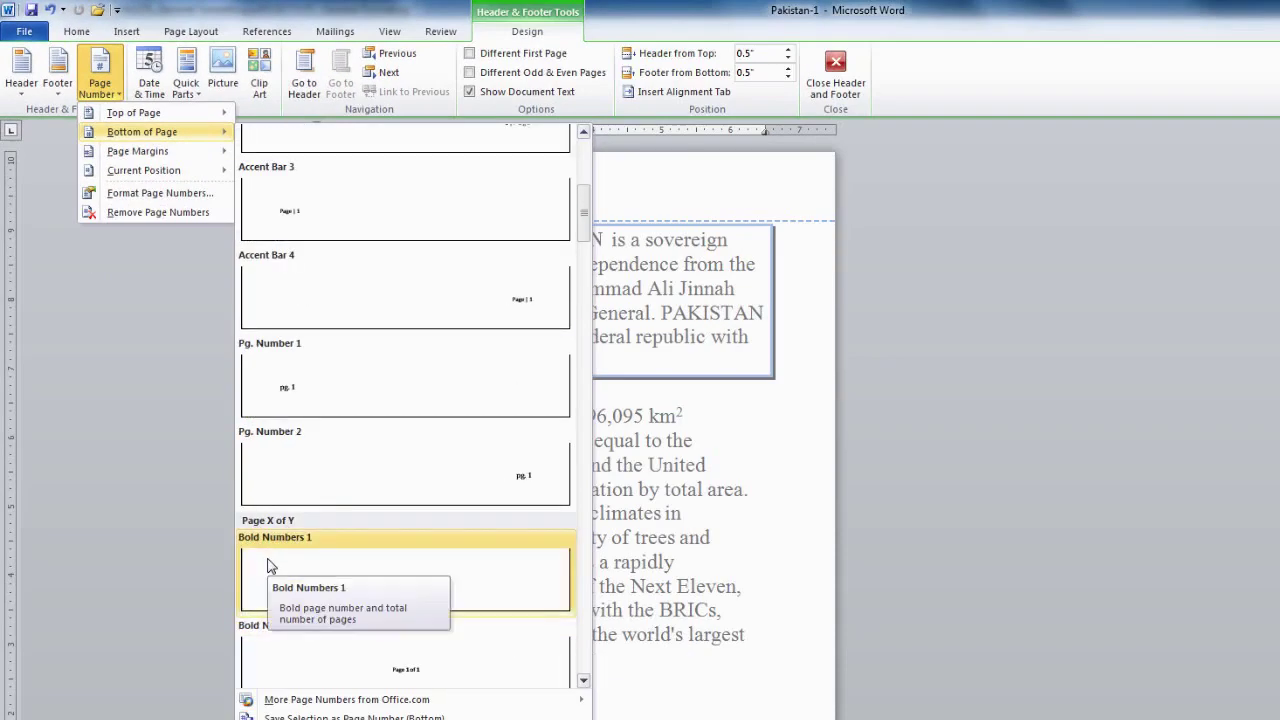
left_click(272, 562)
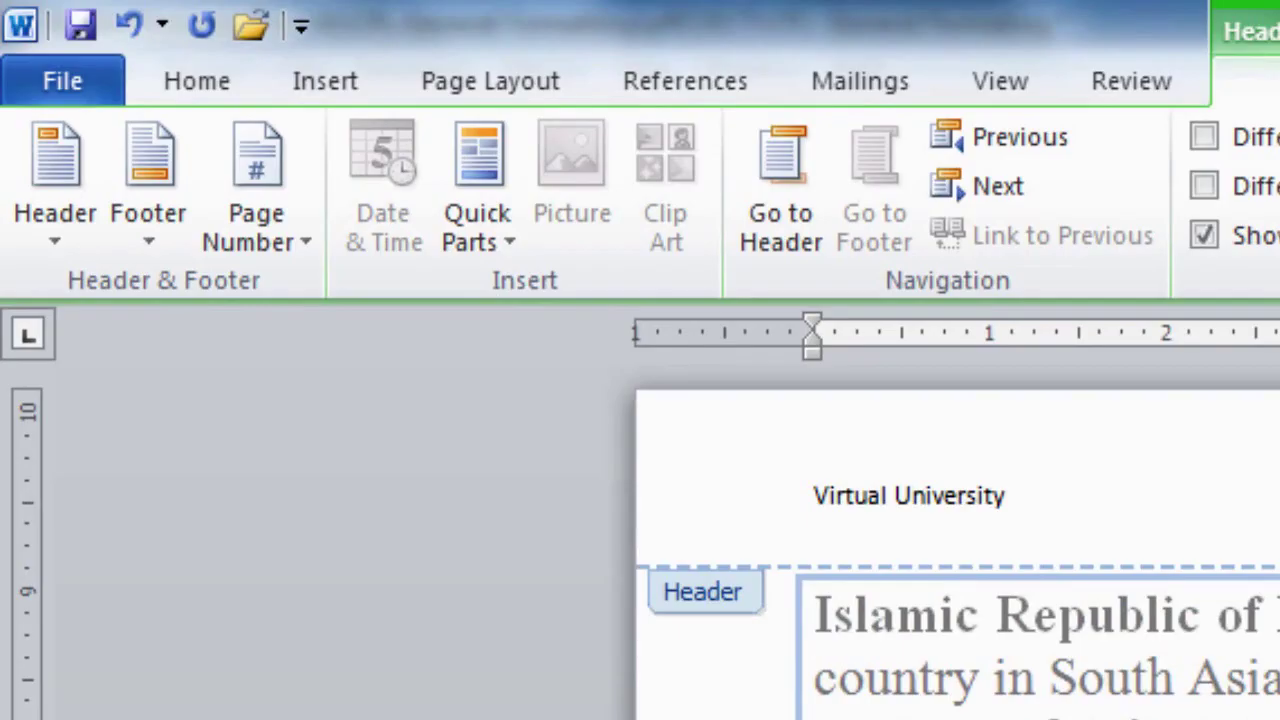
Step: Bold the 'Virtual University' header text and select the 'Page 1 of 1' footer text
left_click_drag(814, 497, 1020, 497)
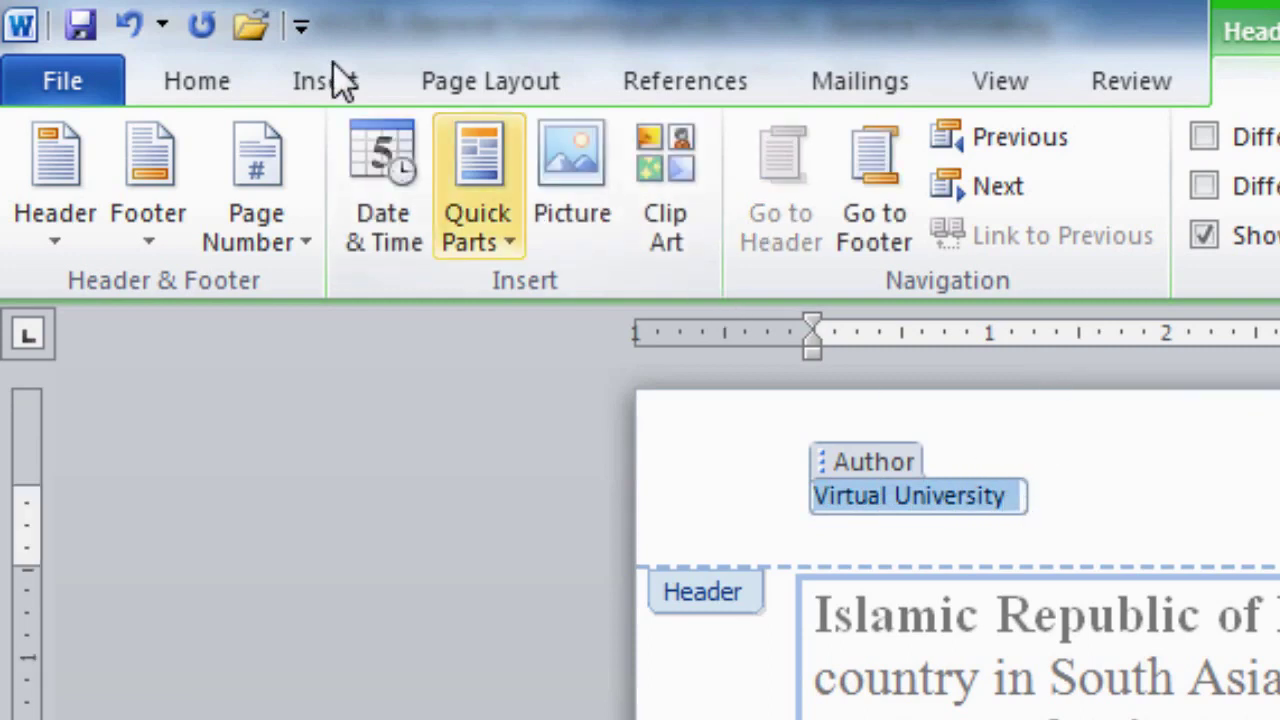
left_click(212, 84)
left_click(378, 225)
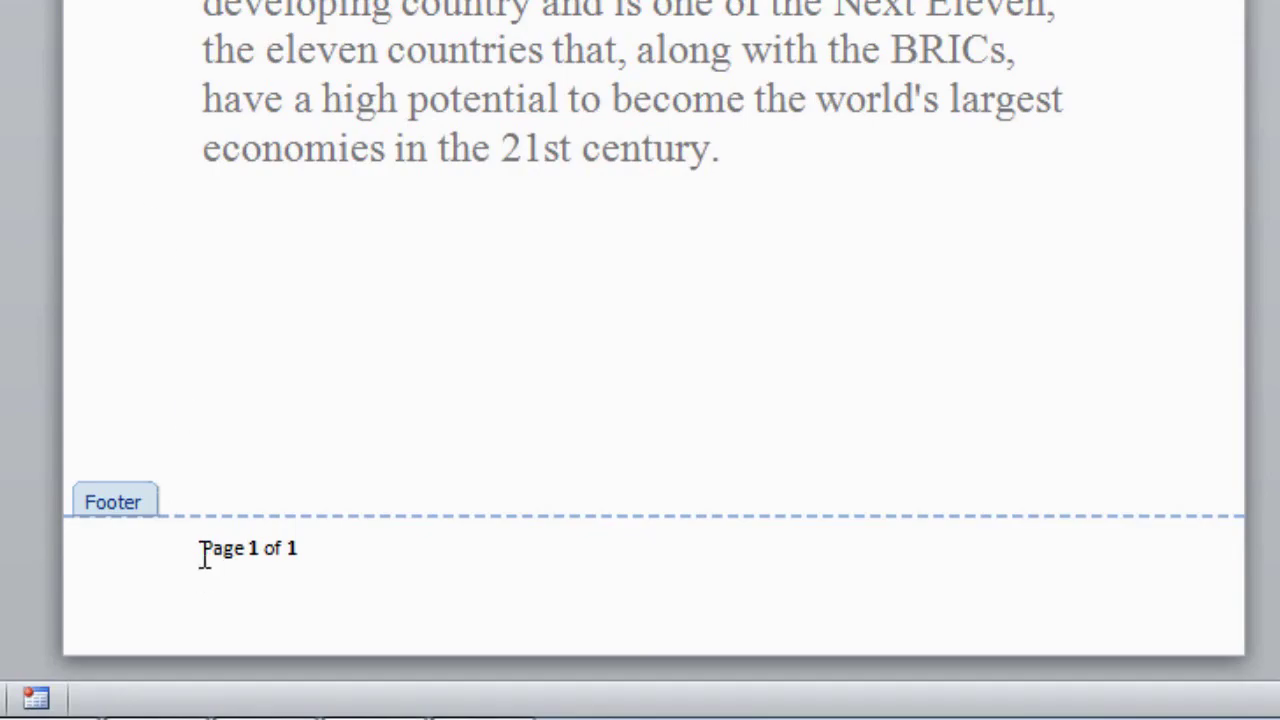
left_click_drag(203, 548, 297, 548)
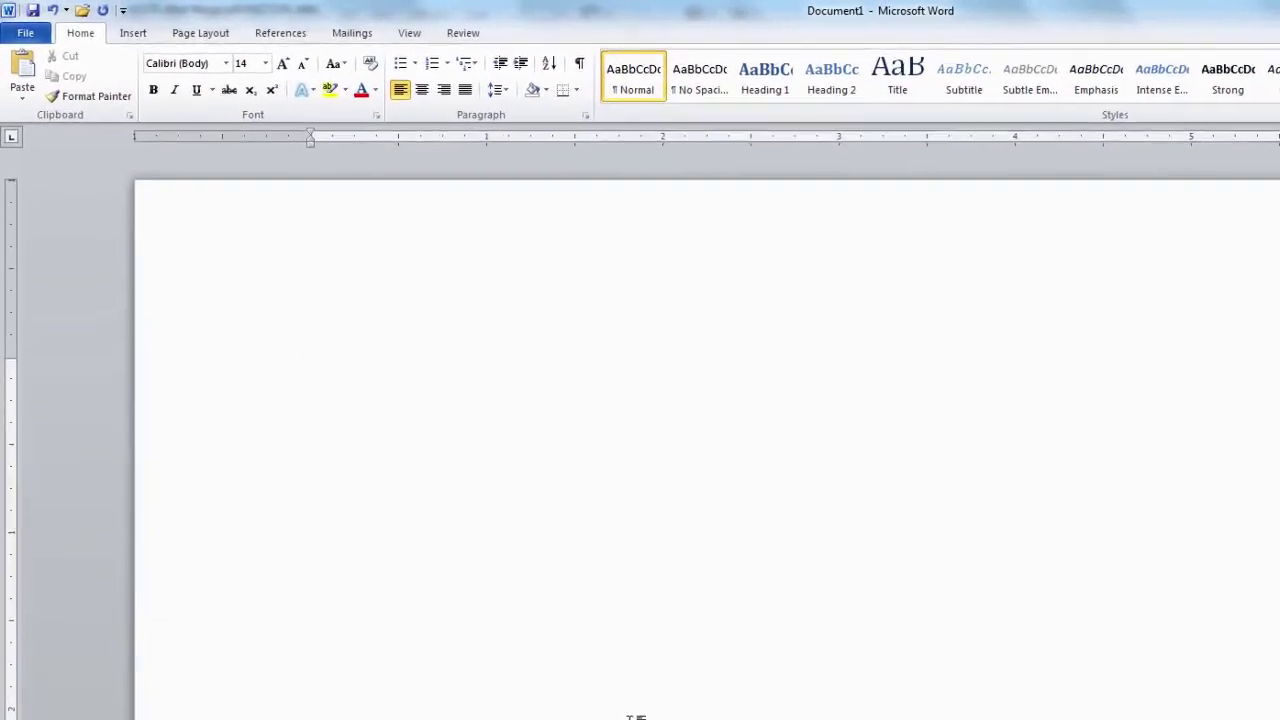
Step: Type 'Imran Khan was the captun of Pakustan in 1992 cricket world cup.' into the new document
type("Imran ")
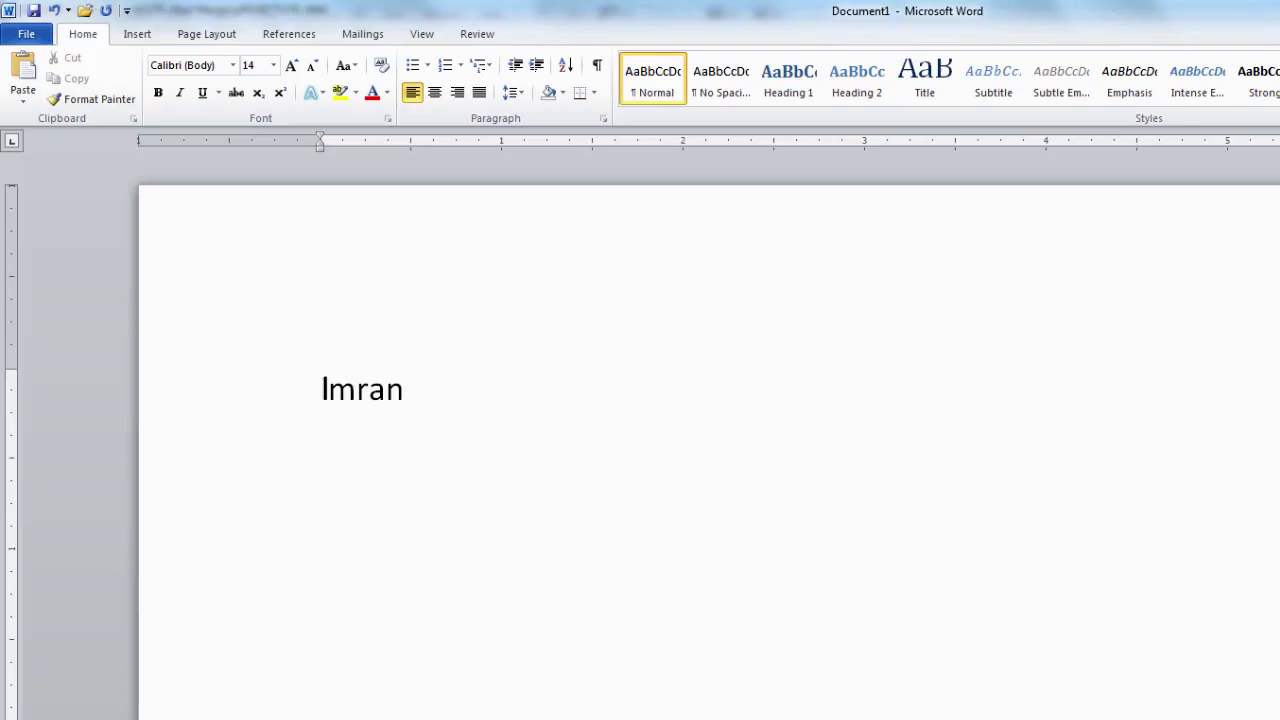
type("K")
type("han was the captun of Pakustan in 1992 cricket world cup.")
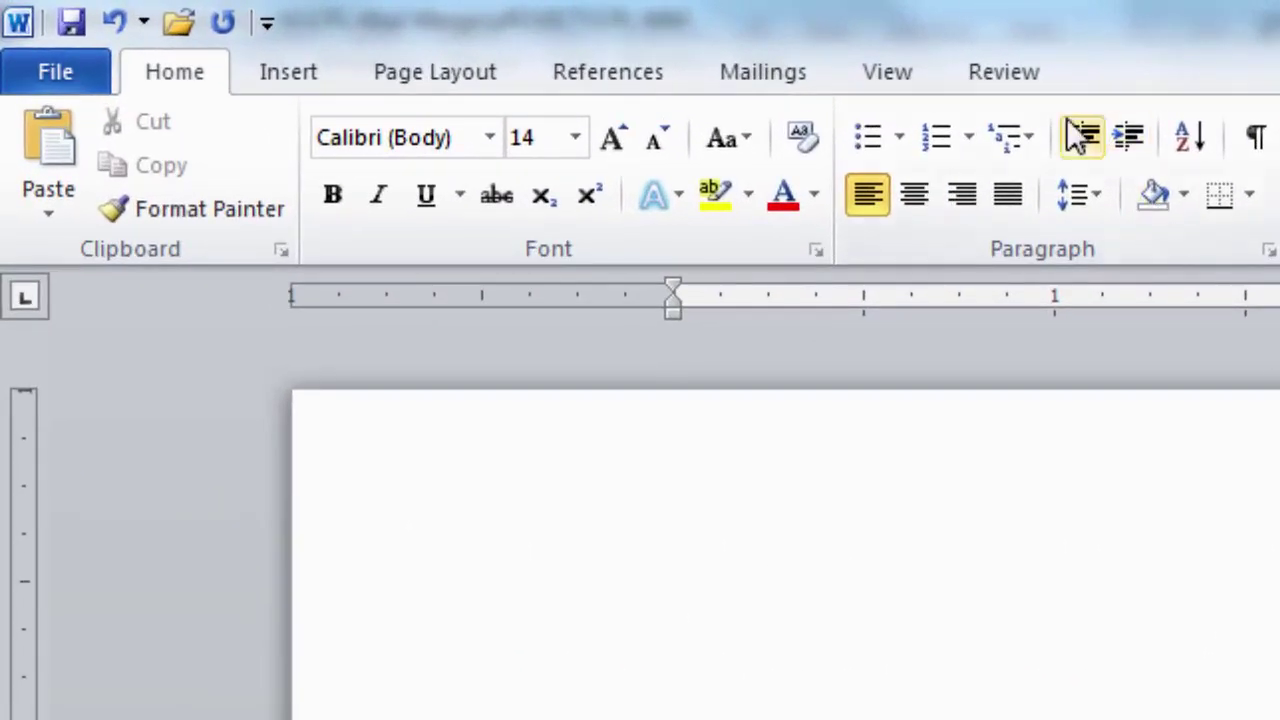
Step: Run Spelling & Grammar from the Review tab on the sentence
left_click(1013, 76)
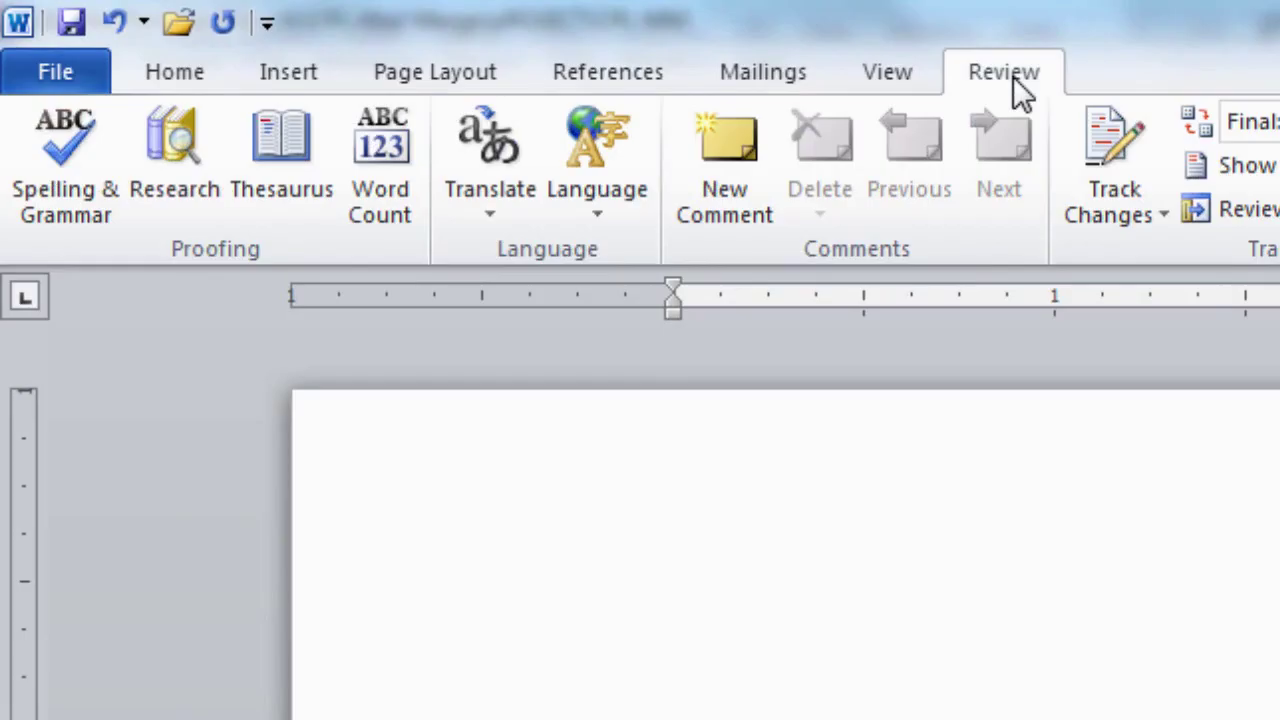
left_click(72, 207)
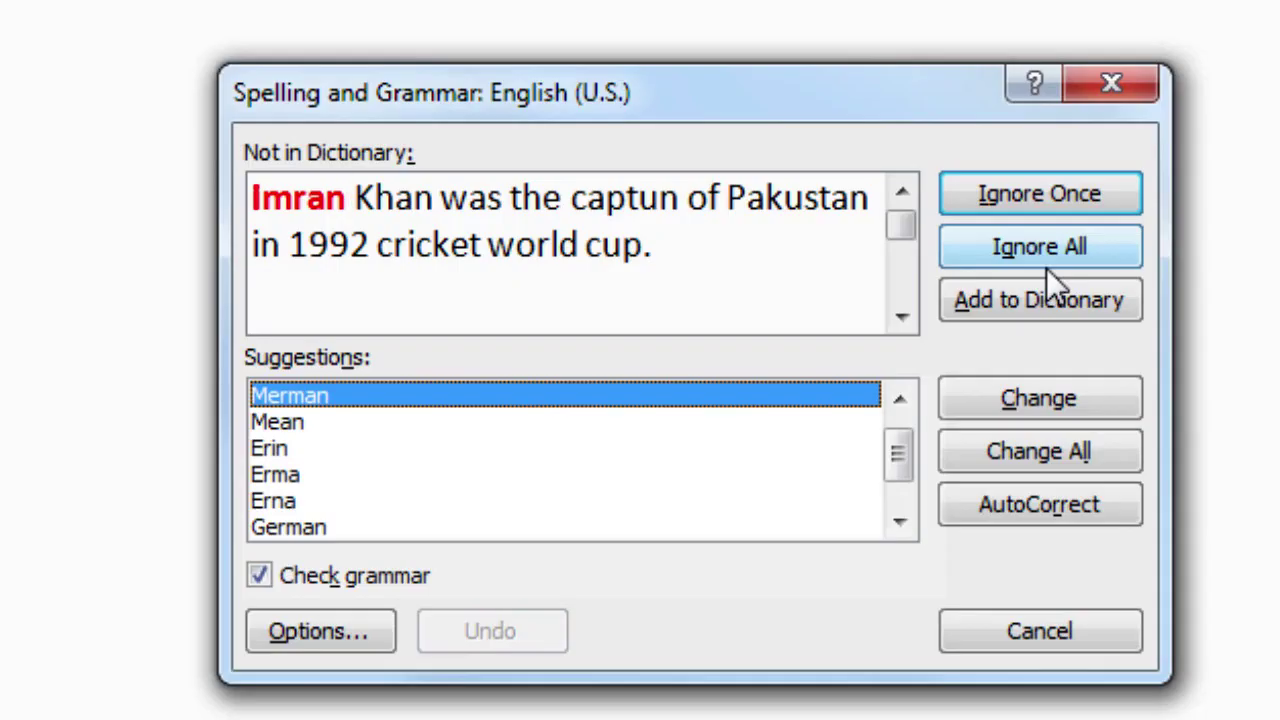
Step: Ignore 'Imran' once so the check moves on to 'captun'
left_click(1036, 192)
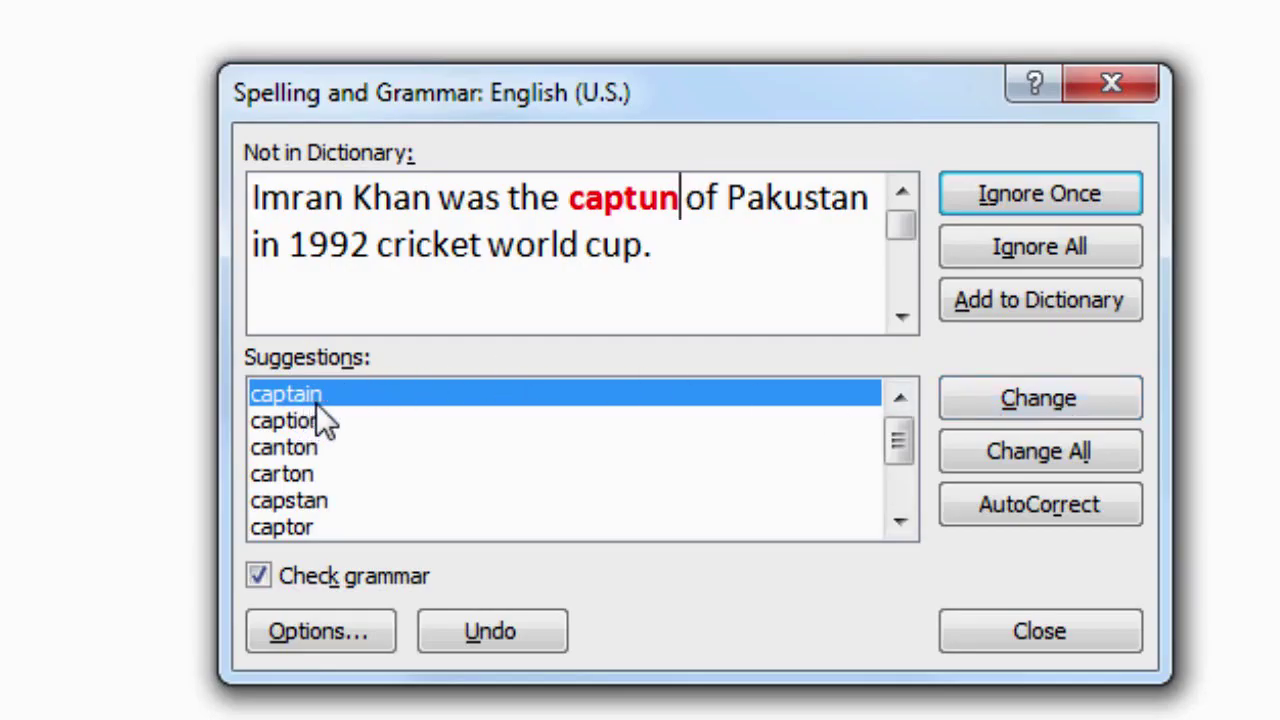
Step: Change all 'captun' to 'captain' and AutoCorrect 'Pakustan' to 'Pakistan'
left_click(1062, 458)
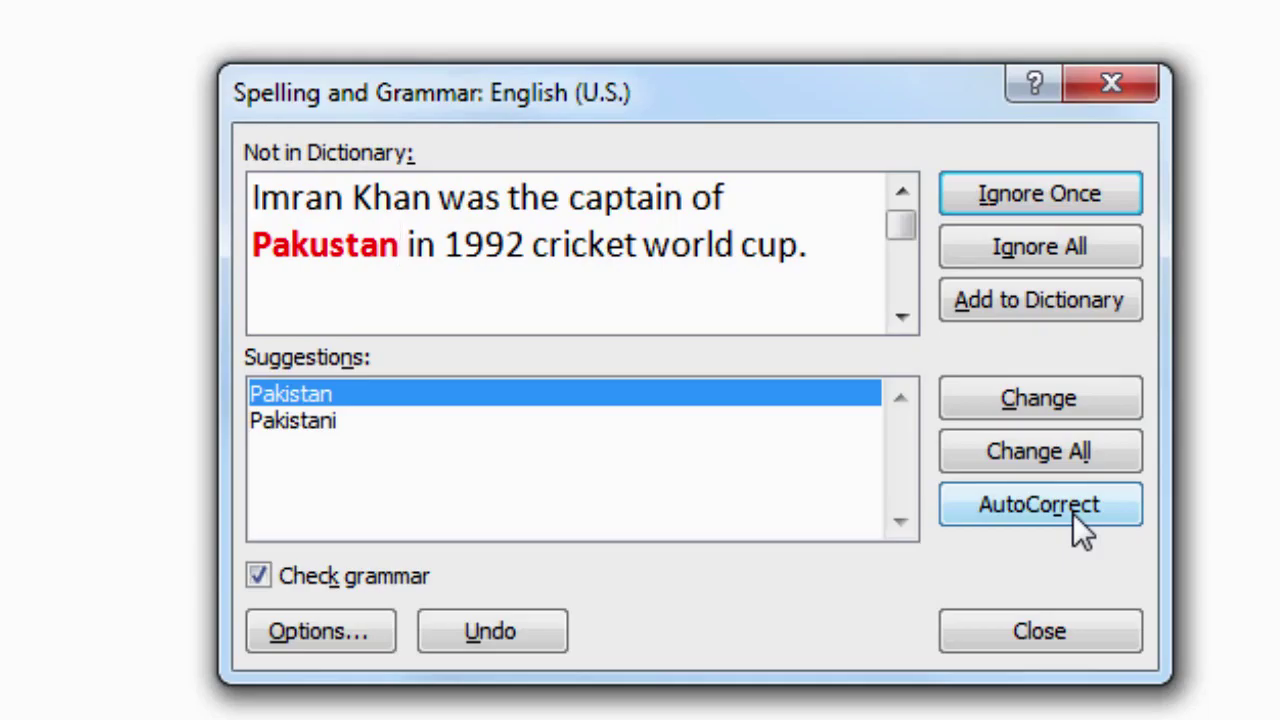
left_click(1073, 513)
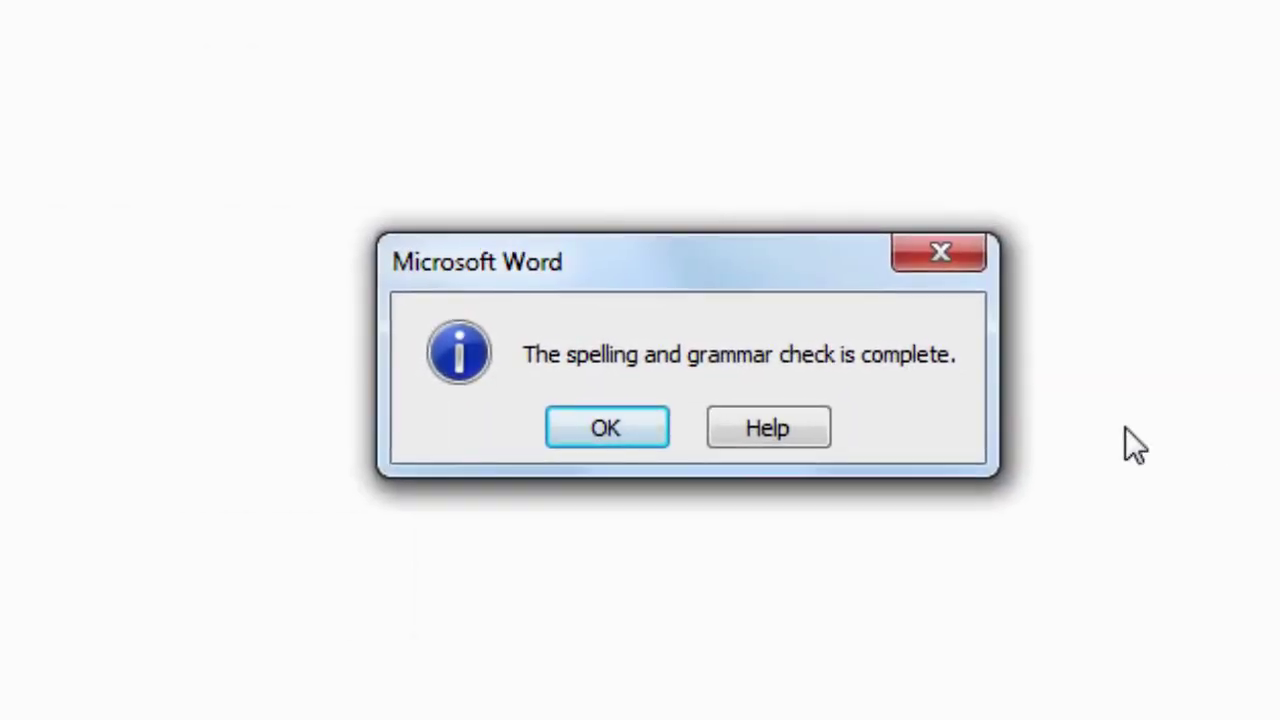
Step: Dismiss the completion message and type 'Love Pakistan' on a new line
key("Return")
key("Return")
type("Lo")
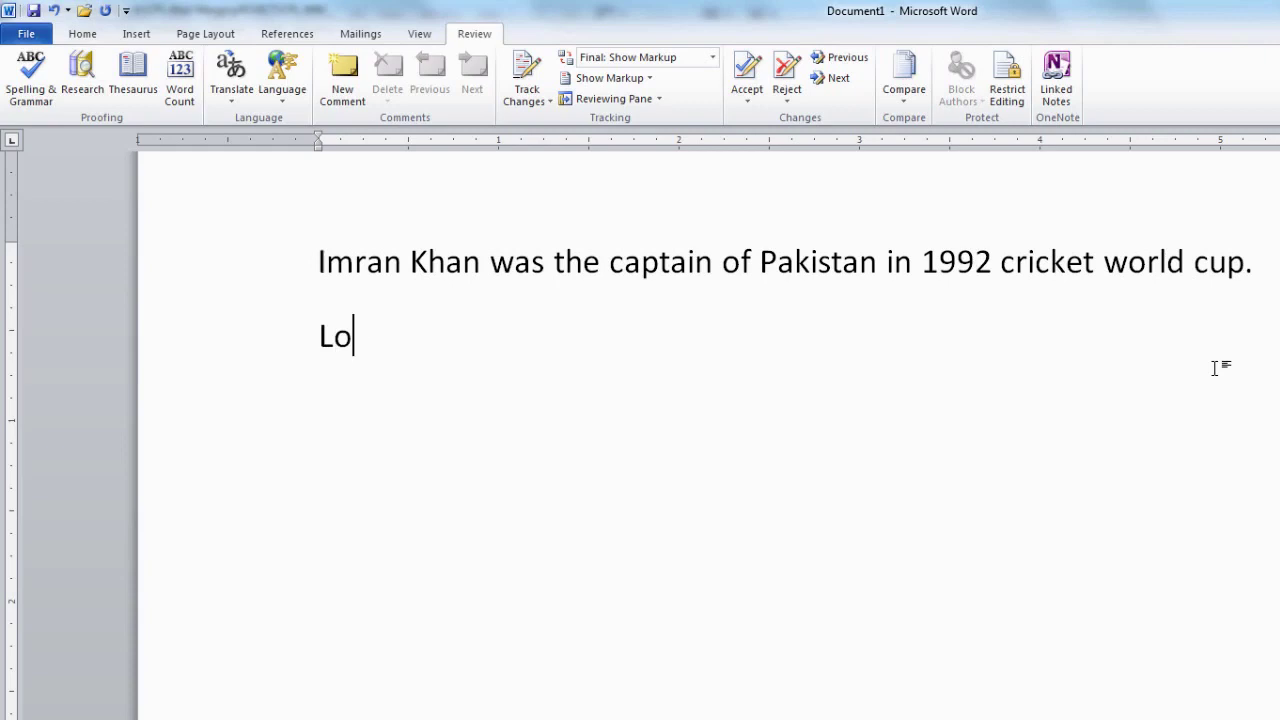
type("ve Pakistan")
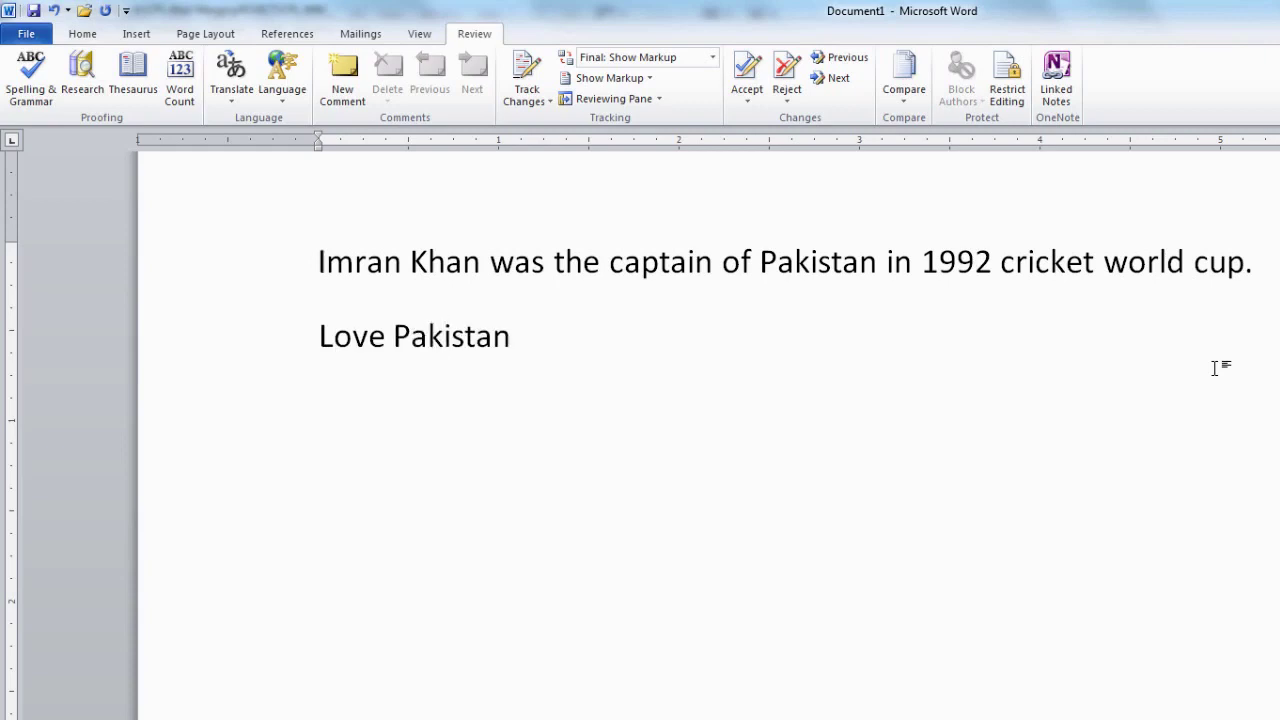